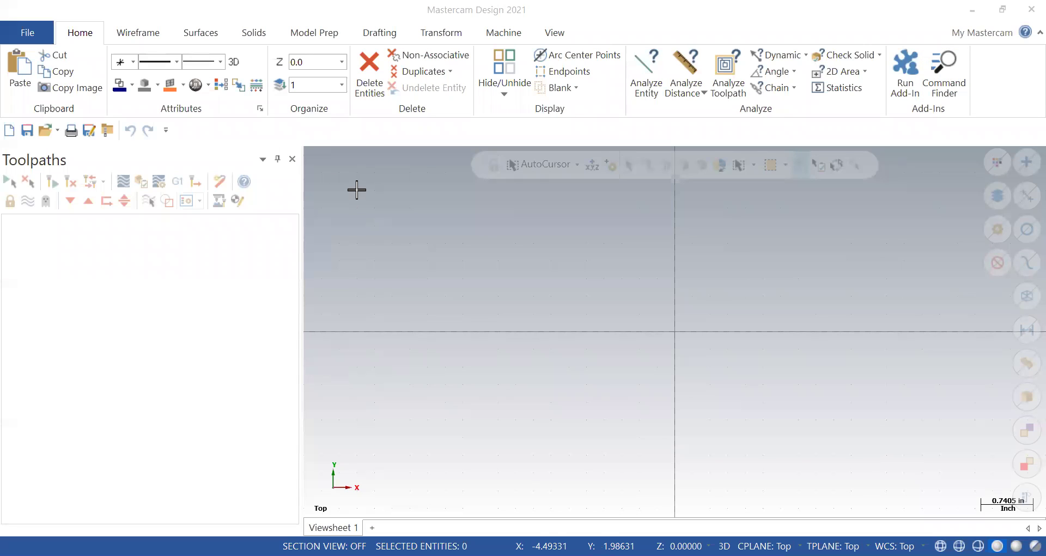
Close the Toolpaths manager, and toggle the axes display off and back on.
{"action": "left_click", "coordinate": [292, 159]}
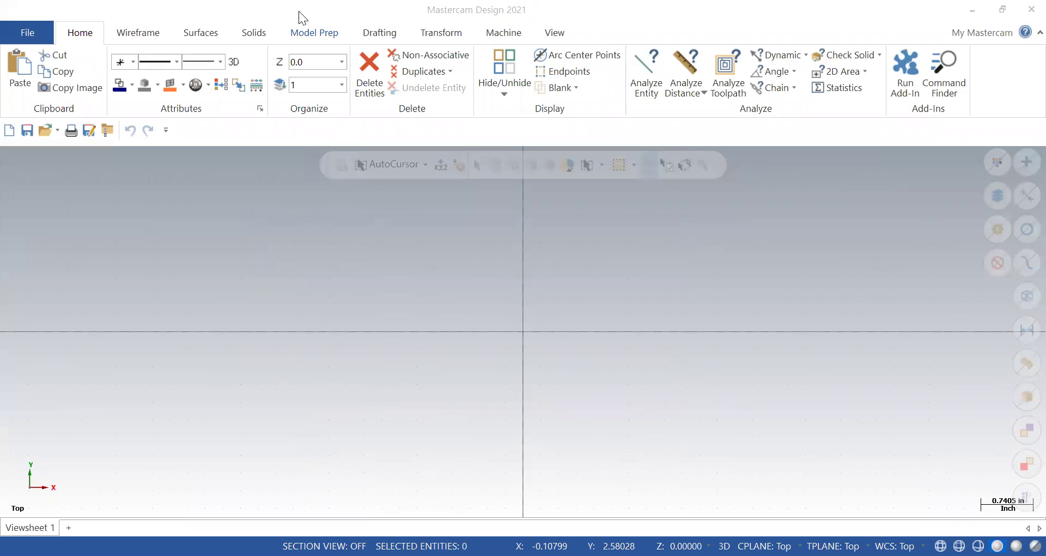
{"action": "left_click", "coordinate": [554, 32]}
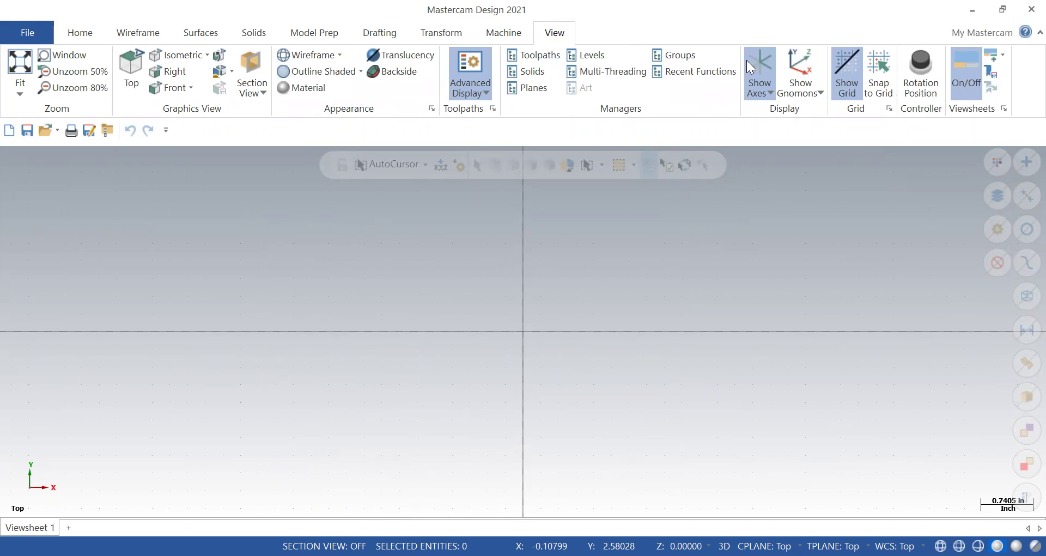
{"action": "left_click", "coordinate": [765, 59]}
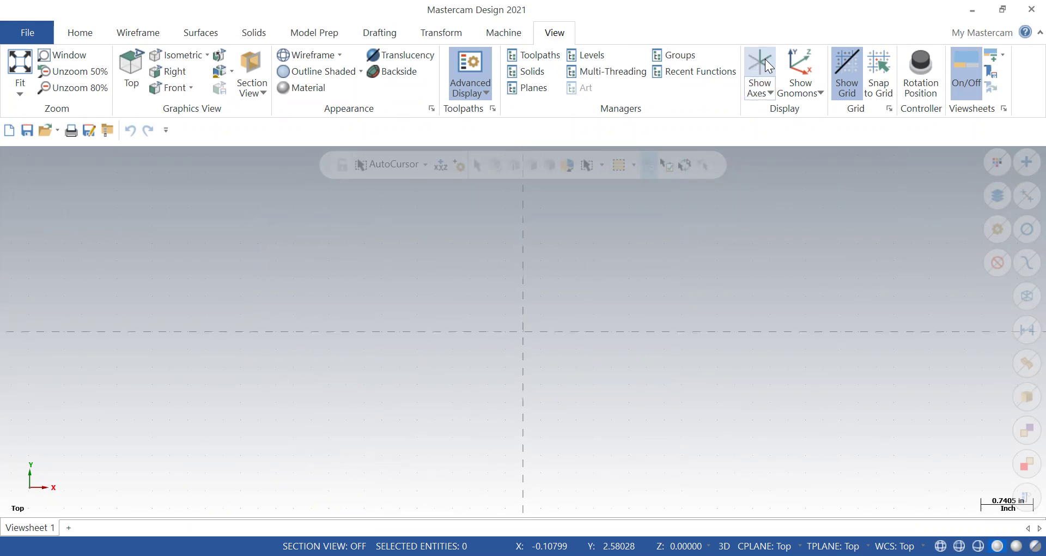
{"action": "left_click", "coordinate": [765, 59]}
{"action": "left_click", "coordinate": [769, 92]}
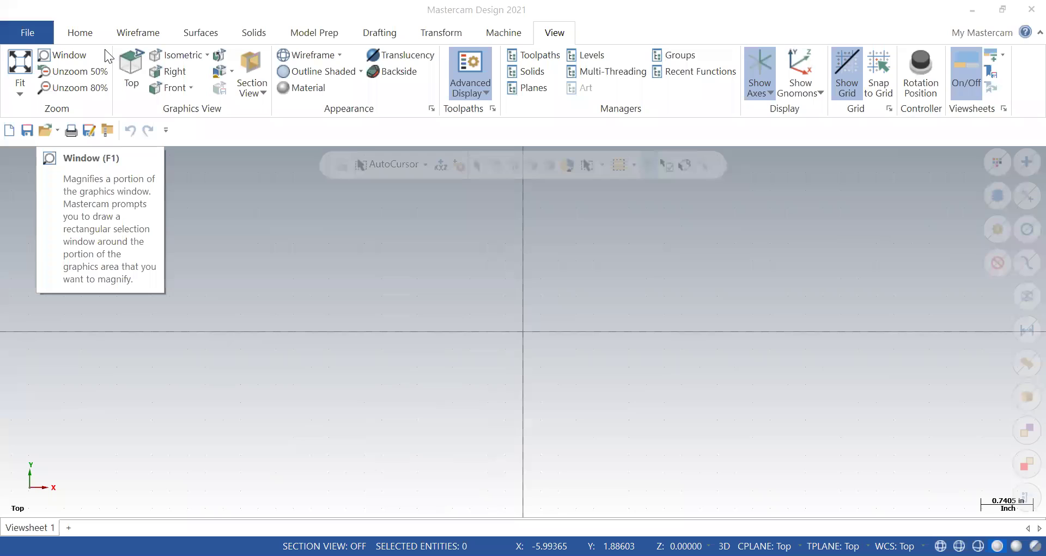
{"action": "left_click", "coordinate": [136, 32]}
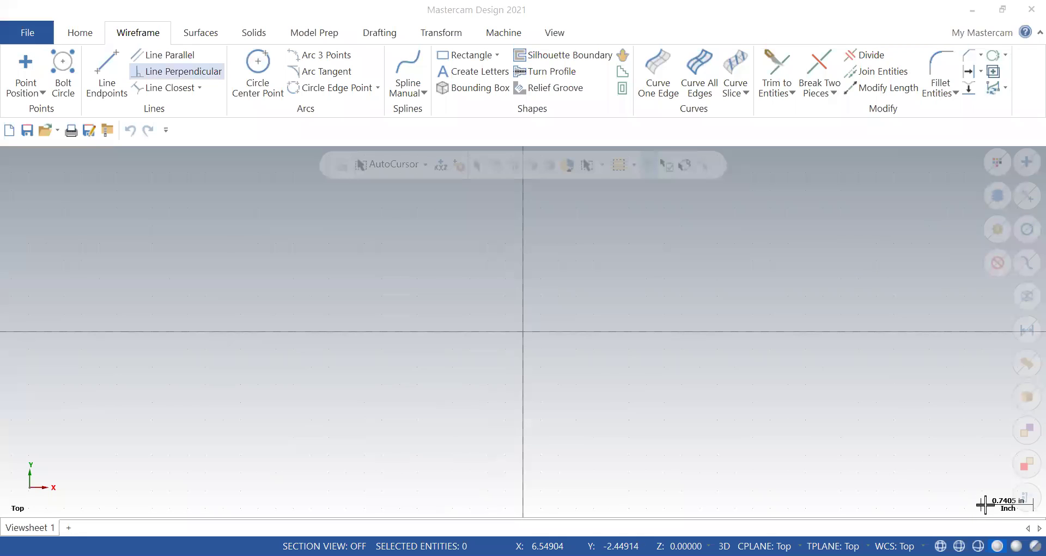
In the system configuration, set the analyze measurement units to Millimeters and load the Metric configuration mcamxm.config.
{"action": "left_click", "coordinate": [15, 30]}
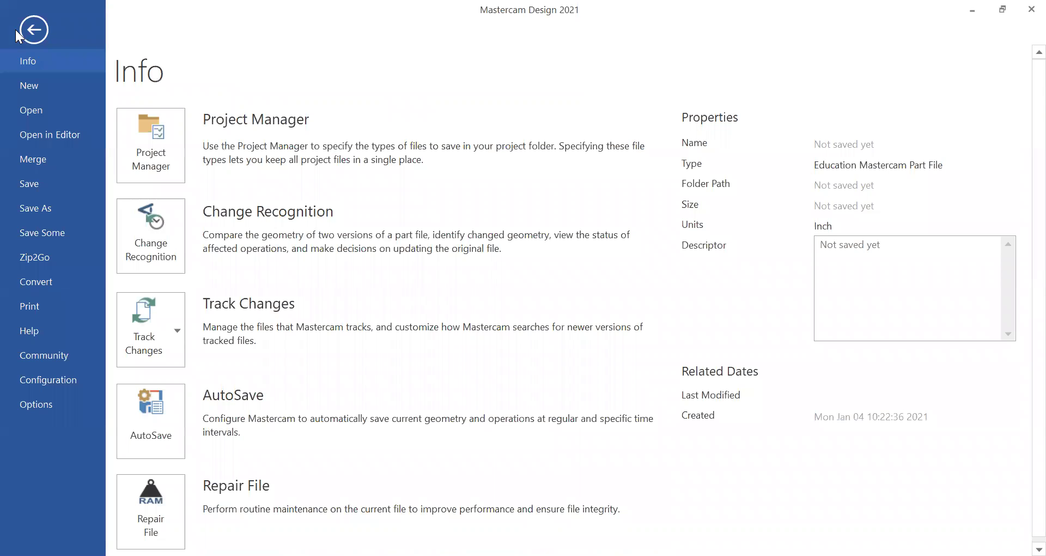
{"action": "left_click", "coordinate": [41, 387]}
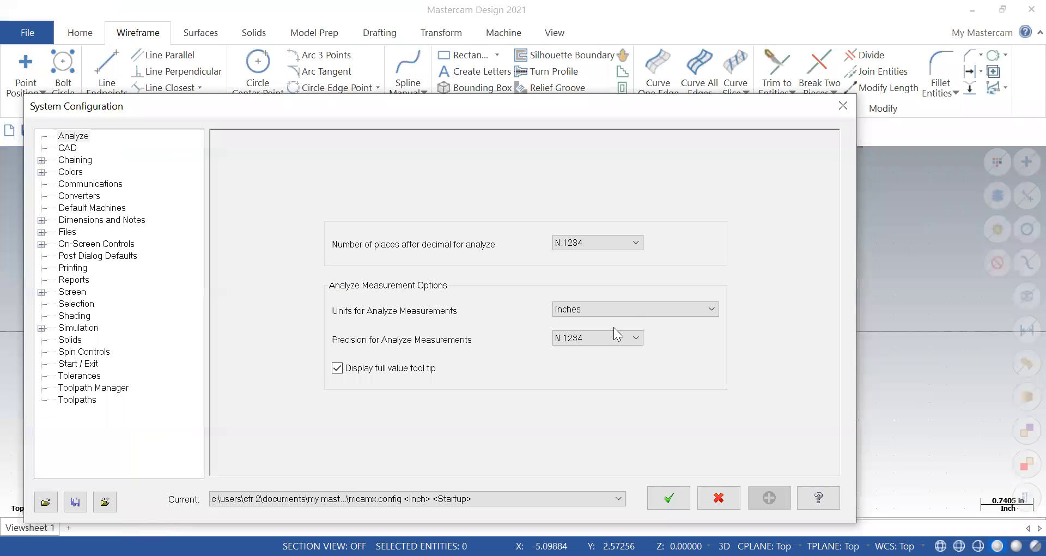
{"action": "left_click", "coordinate": [632, 310]}
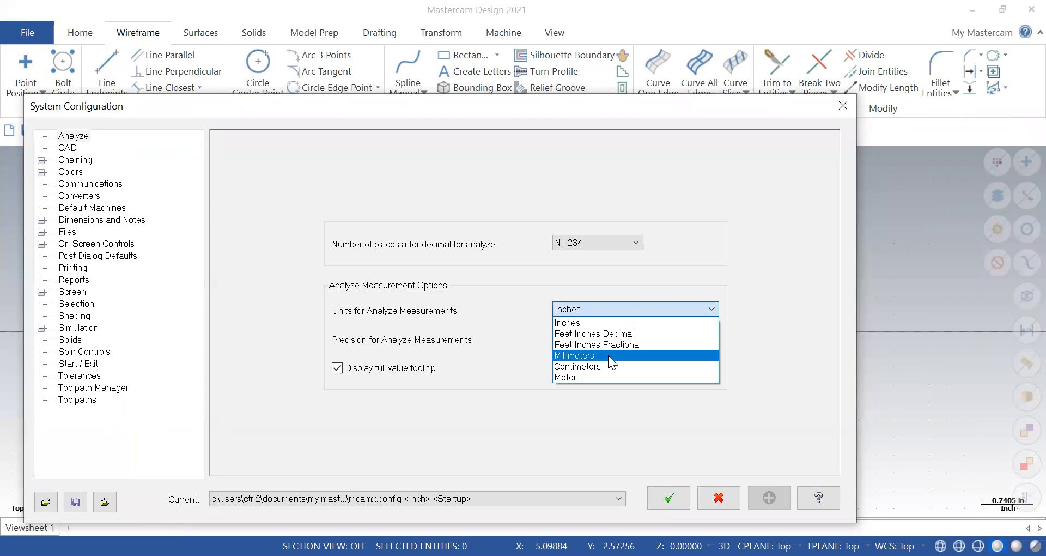
{"action": "left_click", "coordinate": [608, 355]}
{"action": "left_click", "coordinate": [490, 496]}
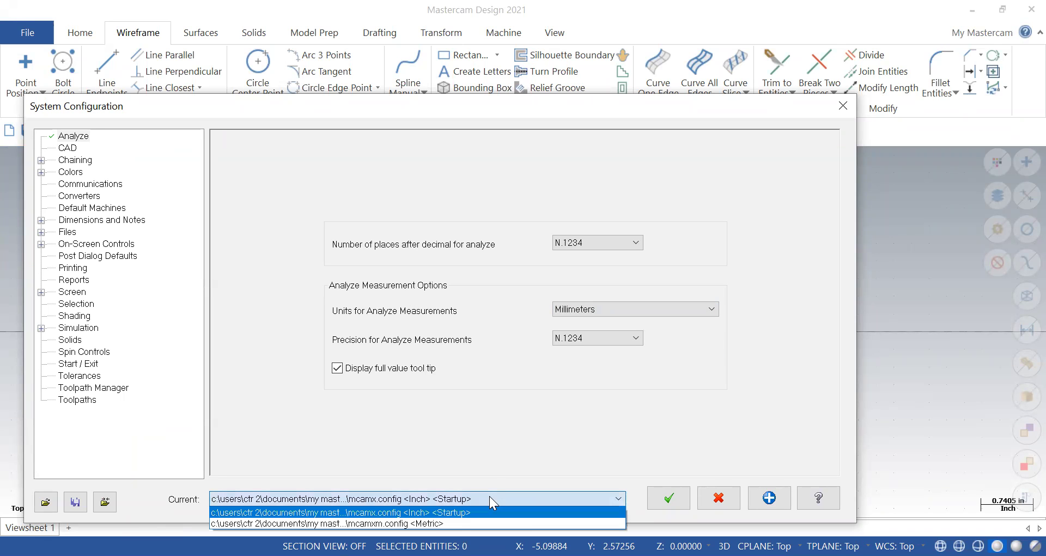
{"action": "left_click", "coordinate": [438, 524]}
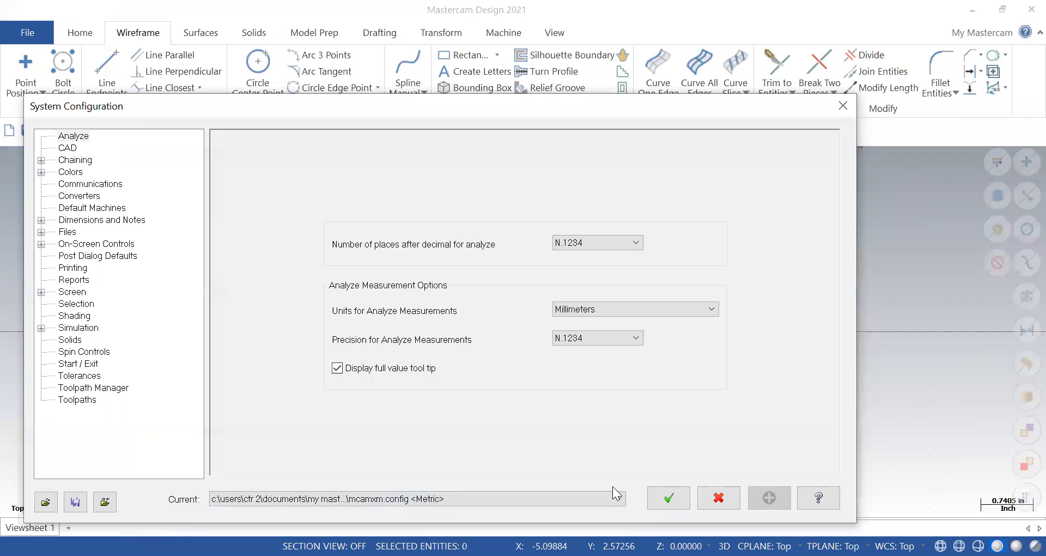
{"action": "left_click", "coordinate": [662, 497]}
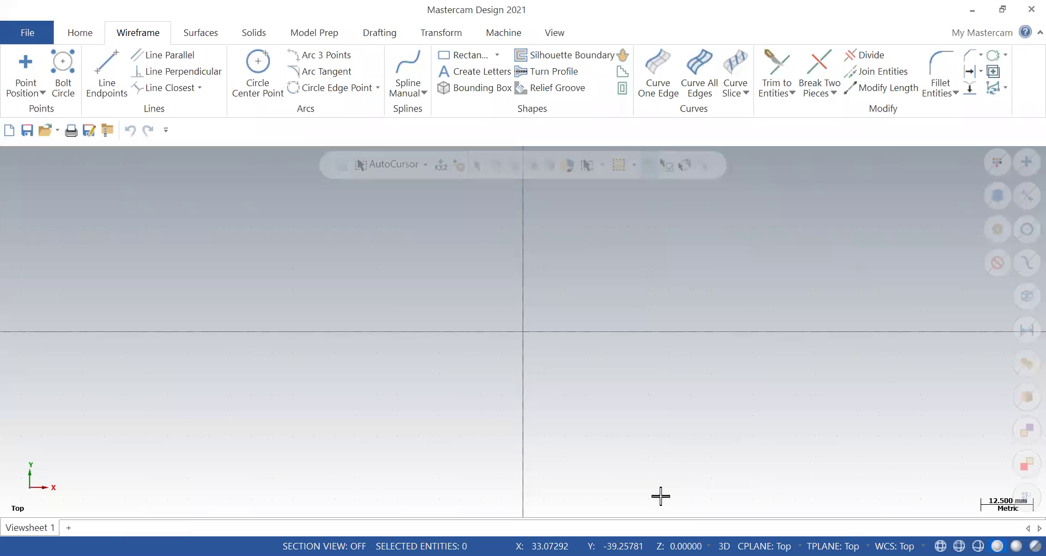
Draw two freeform horizontal lines with Tangent enabled, about 65 mm long above the X axis and about 61 mm long below it.
{"action": "scroll", "coordinate": [370, 335], "scroll_direction": "down", "scroll_amount": 3}
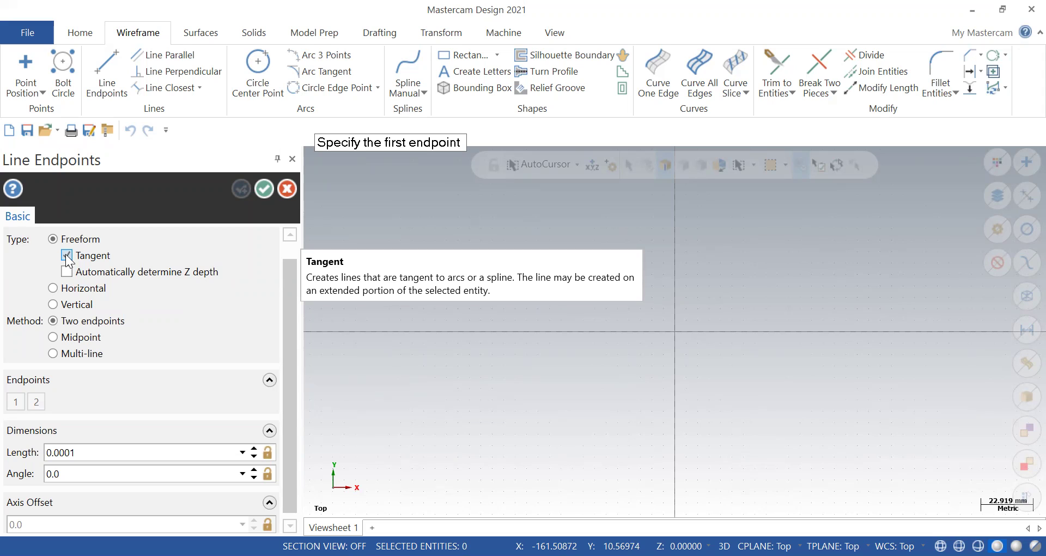
{"action": "left_click", "coordinate": [66, 255]}
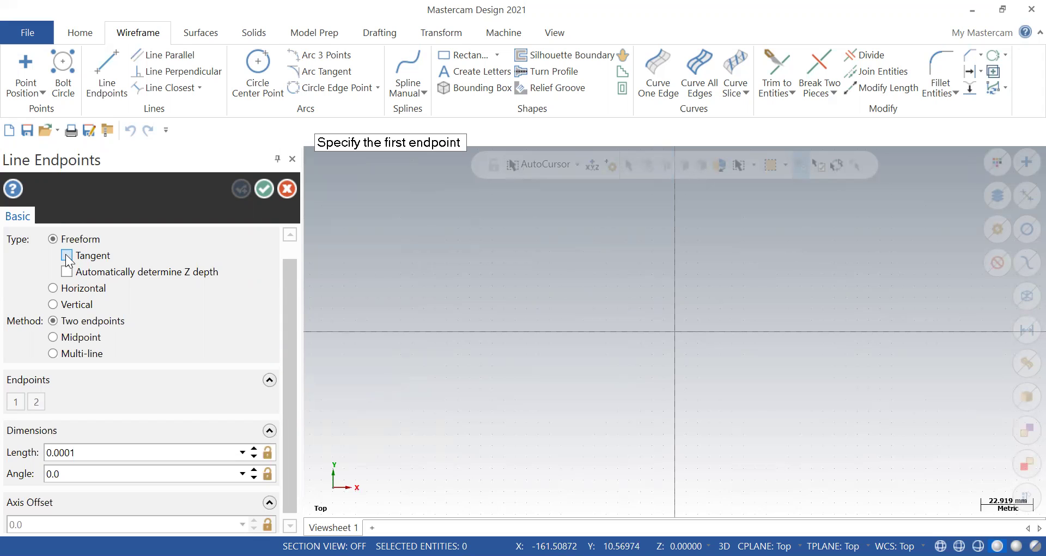
{"action": "left_click", "coordinate": [66, 255]}
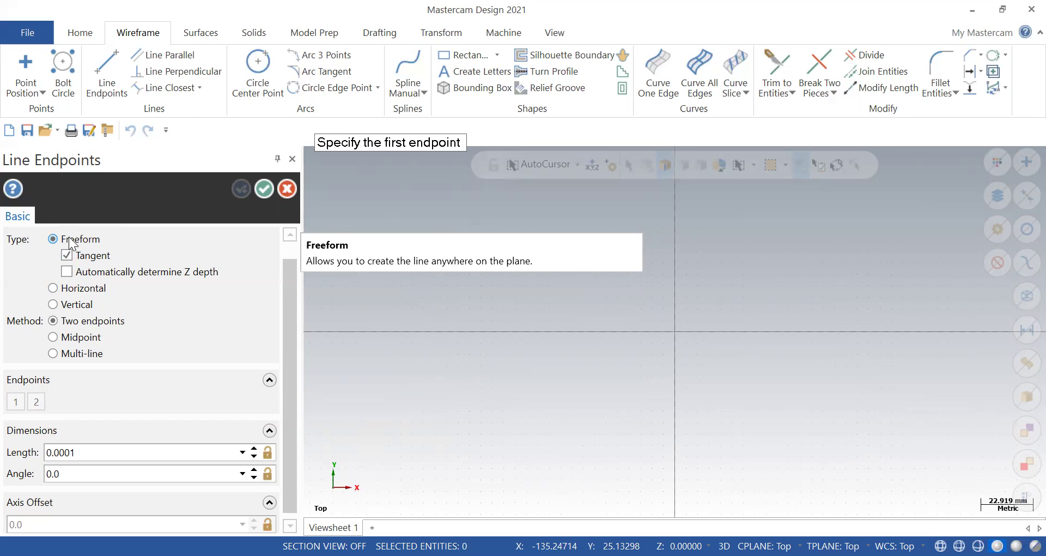
{"action": "left_click", "coordinate": [495, 287]}
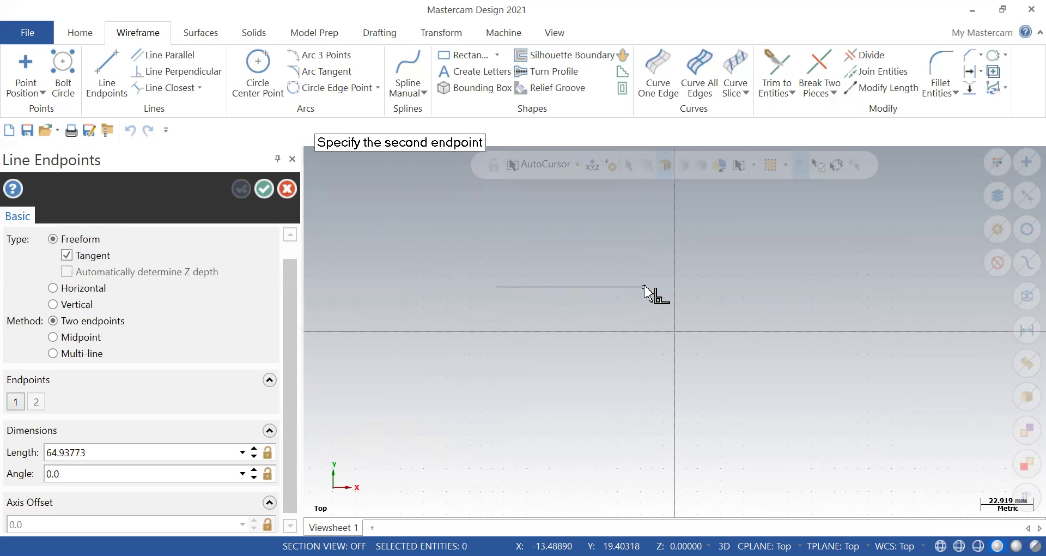
{"action": "left_click", "coordinate": [644, 287]}
{"action": "left_click", "coordinate": [645, 343]}
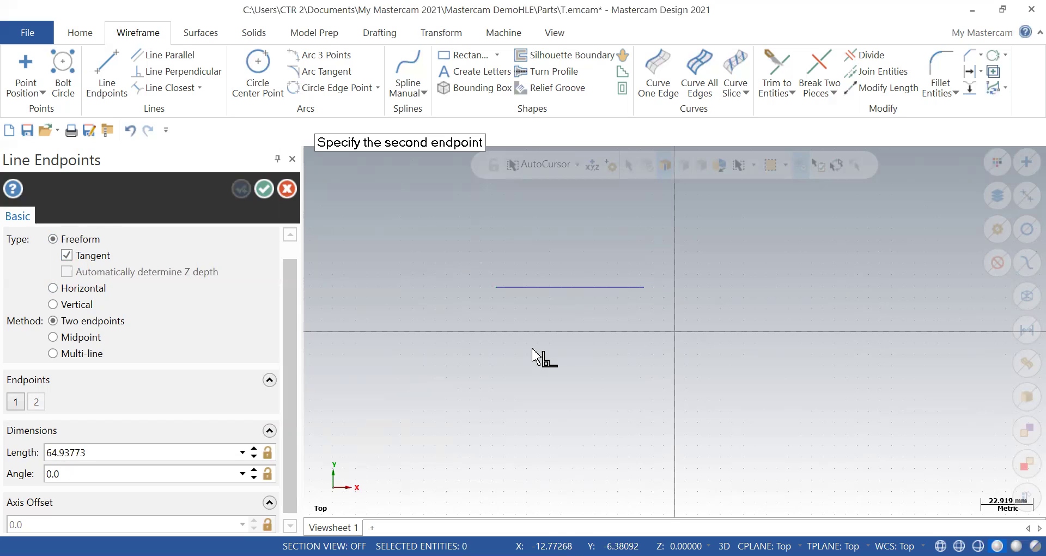
{"action": "left_click", "coordinate": [508, 345]}
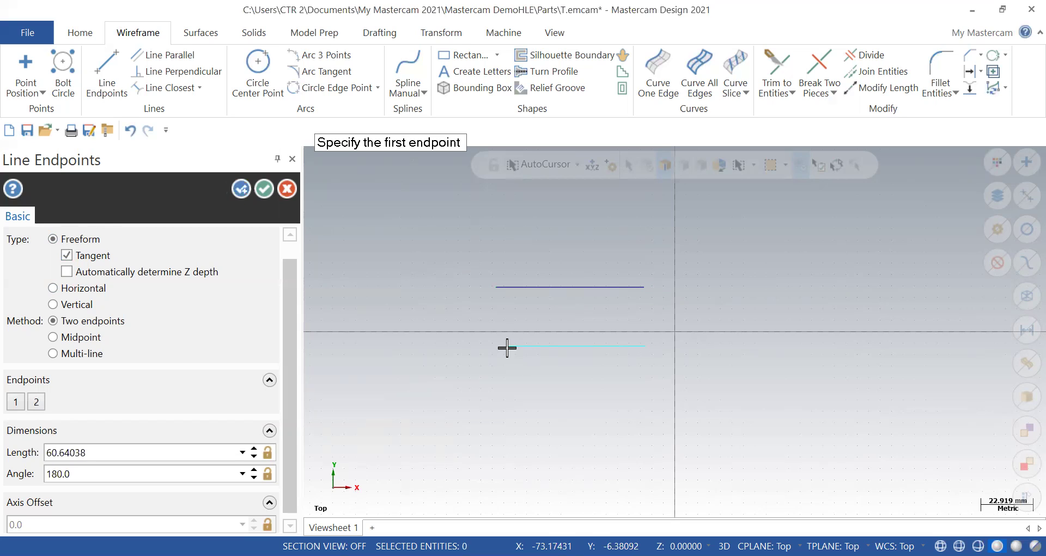
Draw a slanted line about 39 mm long beside the horizontal pair and a short horizontal line about 16 mm long below it.
{"action": "left_click", "coordinate": [426, 287]}
{"action": "left_click", "coordinate": [463, 366]}
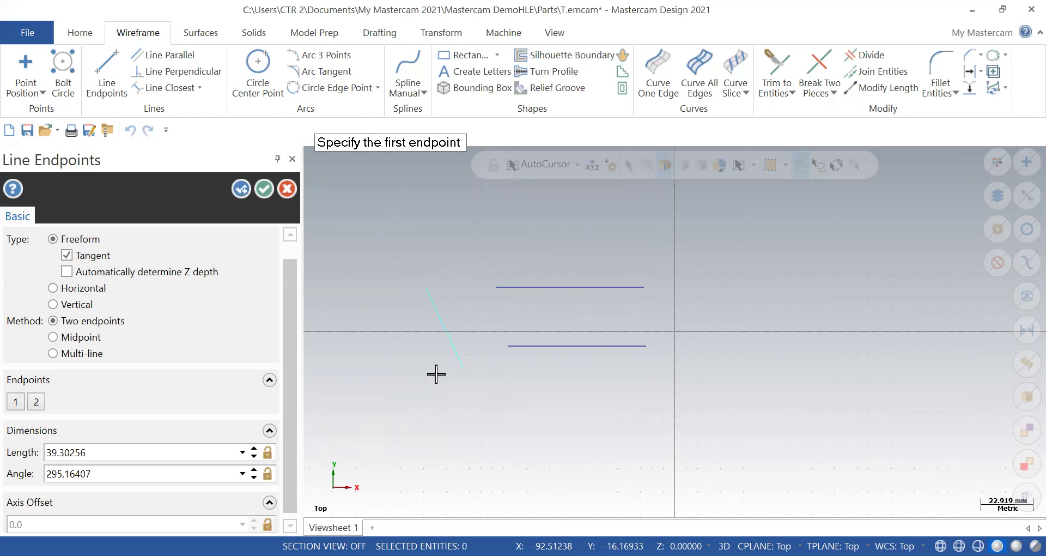
{"action": "left_click", "coordinate": [395, 393]}
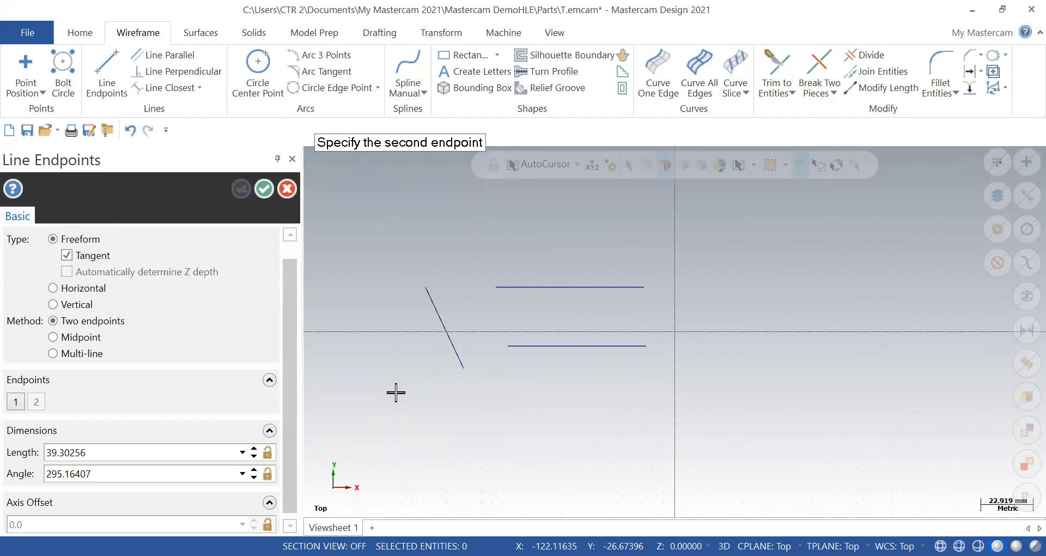
{"action": "left_click", "coordinate": [360, 392]}
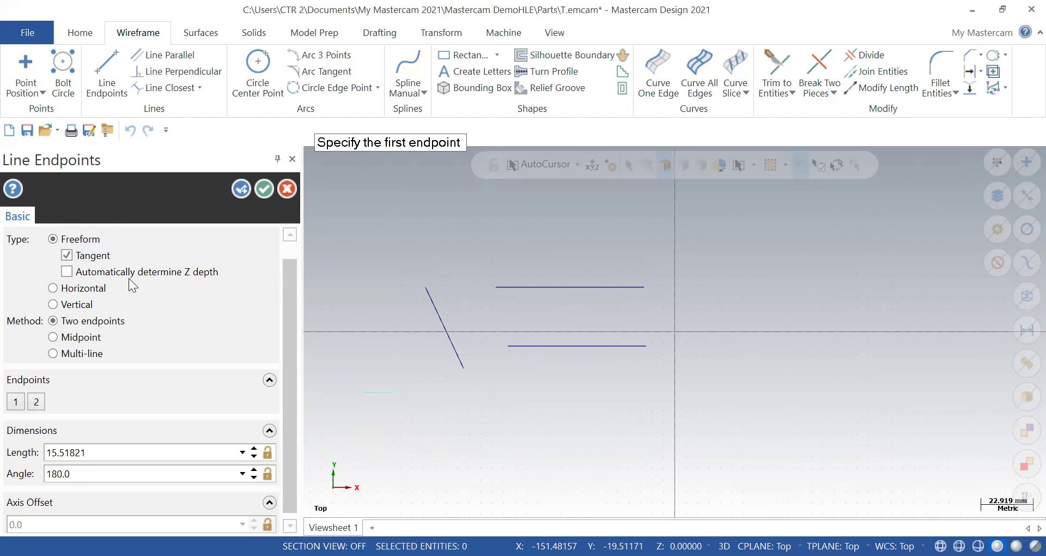
Try the Horizontal and Vertical line types, and draw a freeform horizontal line about 34 mm long above the horizontal pair.
{"action": "left_click", "coordinate": [69, 290]}
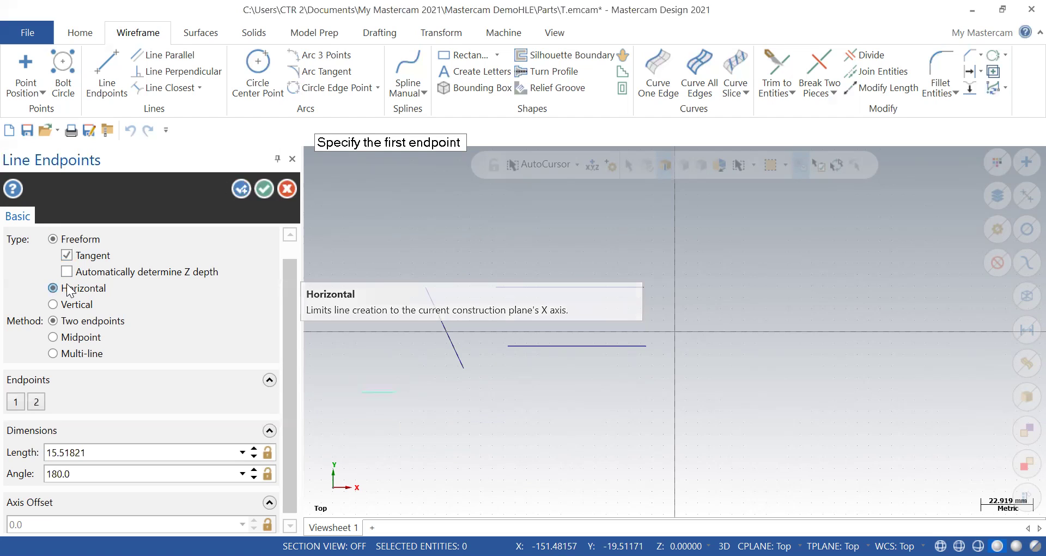
{"action": "left_click", "coordinate": [620, 244]}
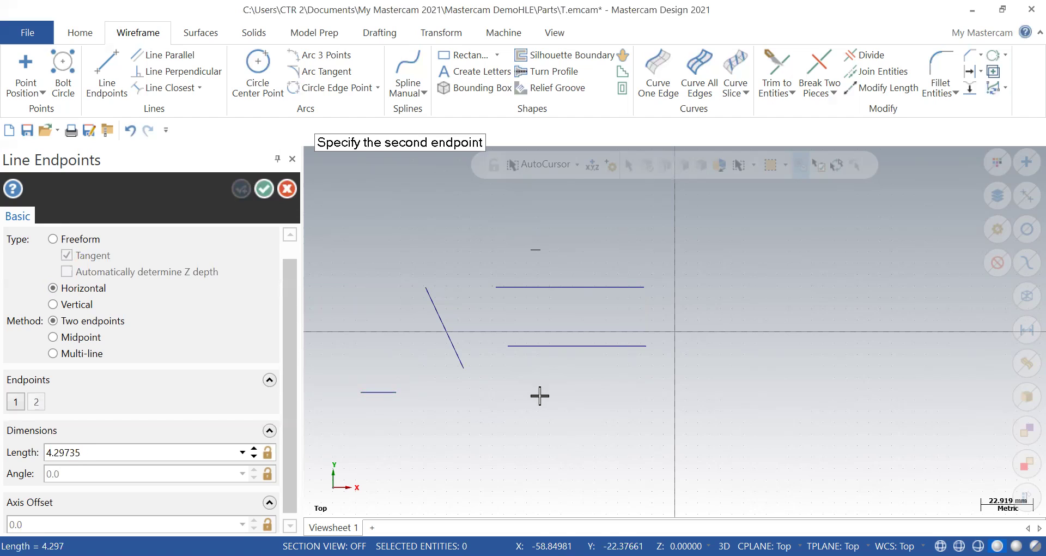
{"action": "left_click", "coordinate": [61, 303]}
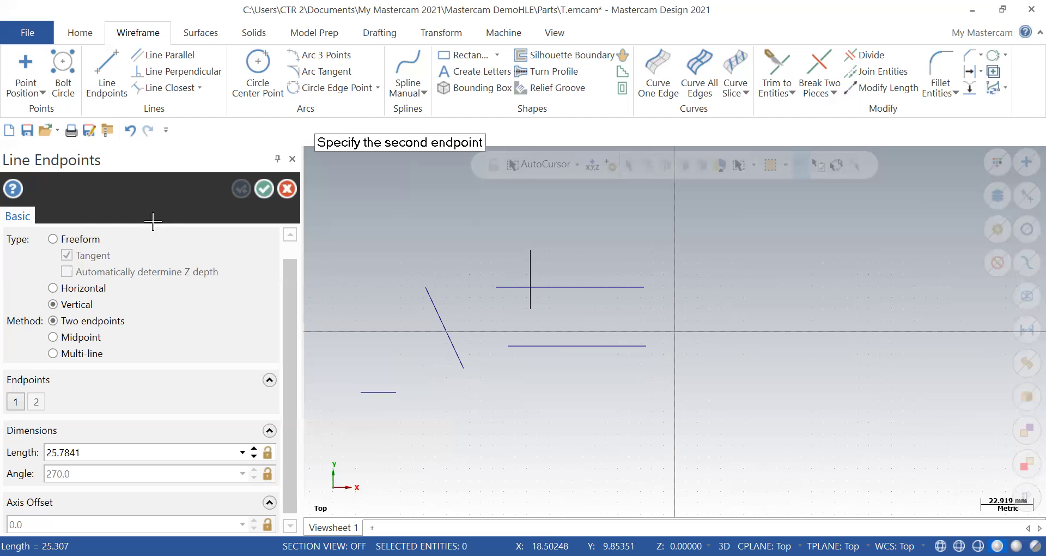
{"action": "left_click", "coordinate": [53, 238]}
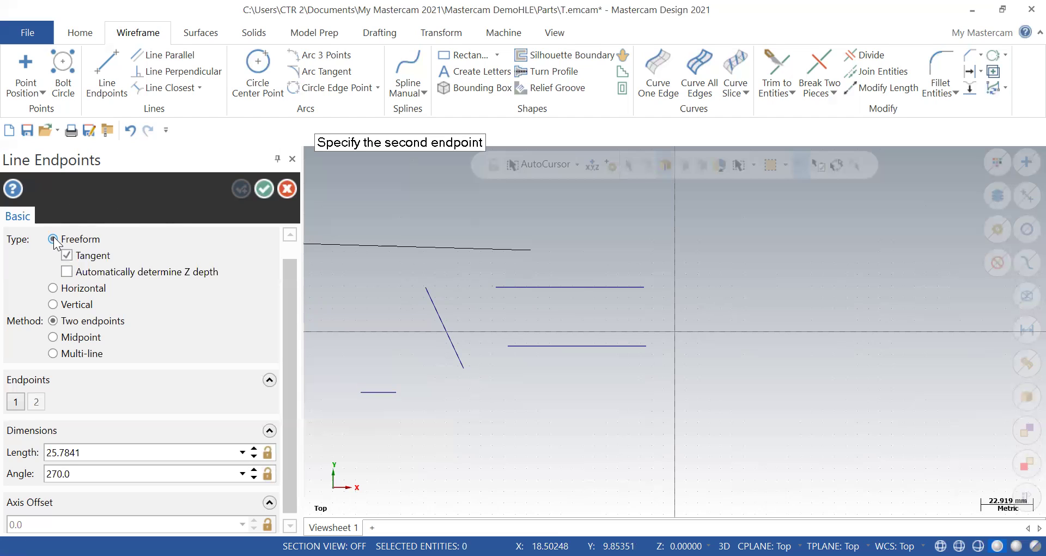
{"action": "left_click", "coordinate": [609, 250]}
Draw a vertical line about 82 mm long through the horizontal pair and a slanted line about 57 mm long across the positive X axis.
{"action": "left_click", "coordinate": [561, 254]}
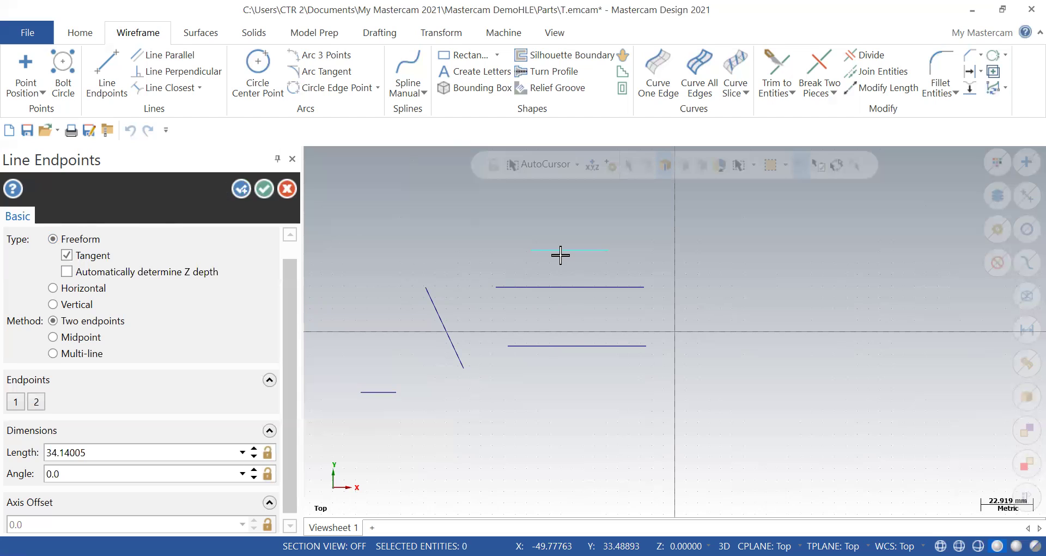
{"action": "left_click", "coordinate": [561, 443]}
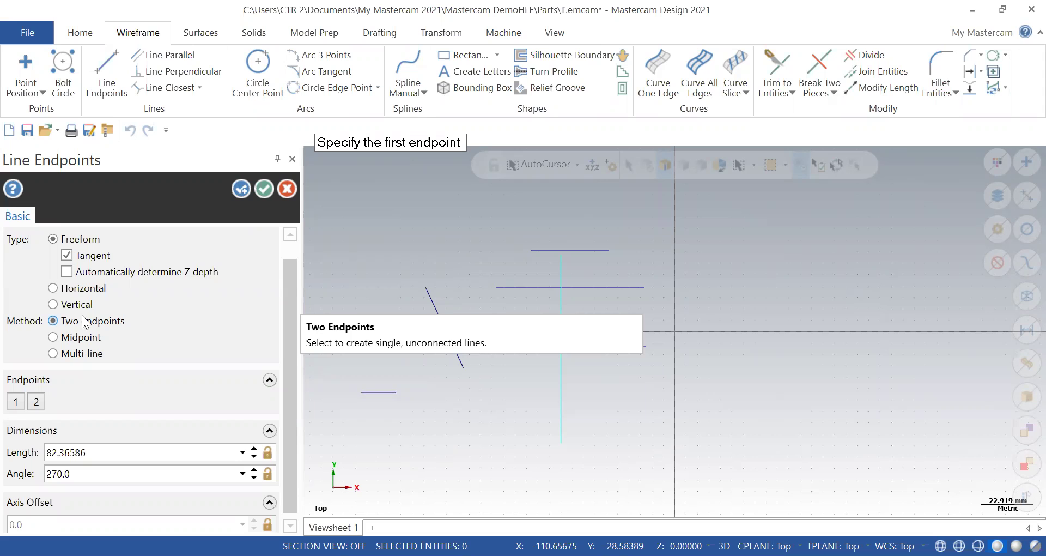
{"action": "left_click", "coordinate": [735, 299]}
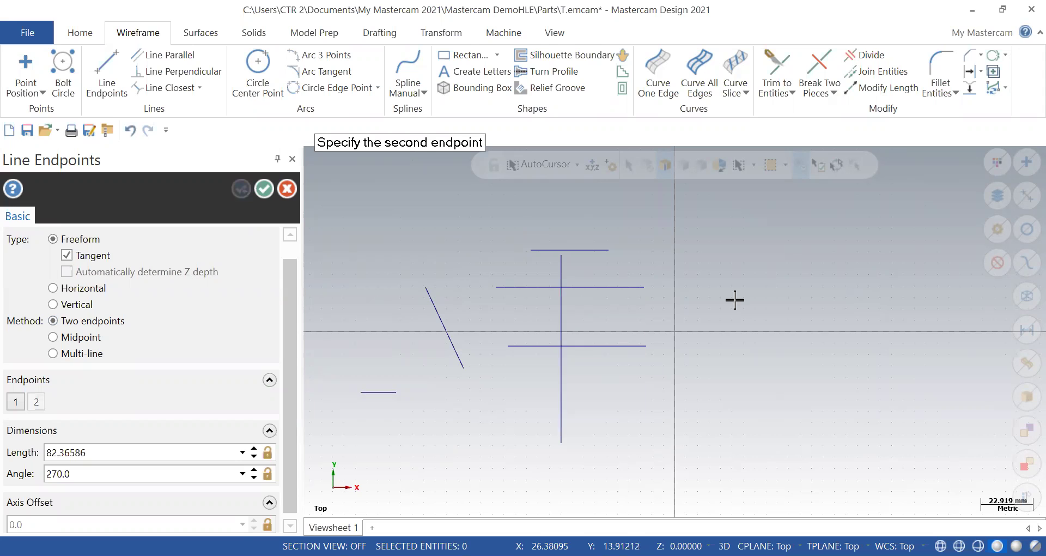
{"action": "left_click", "coordinate": [853, 353]}
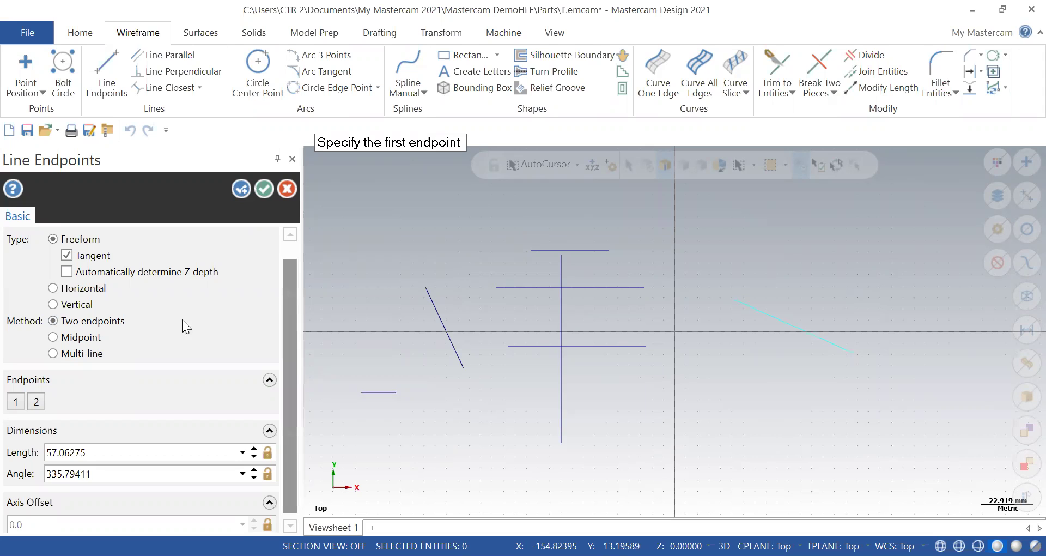
Draw a horizontal line about 54 mm long with the Midpoint method, centered below the X axis and crossing the Y axis.
{"action": "left_click", "coordinate": [54, 339]}
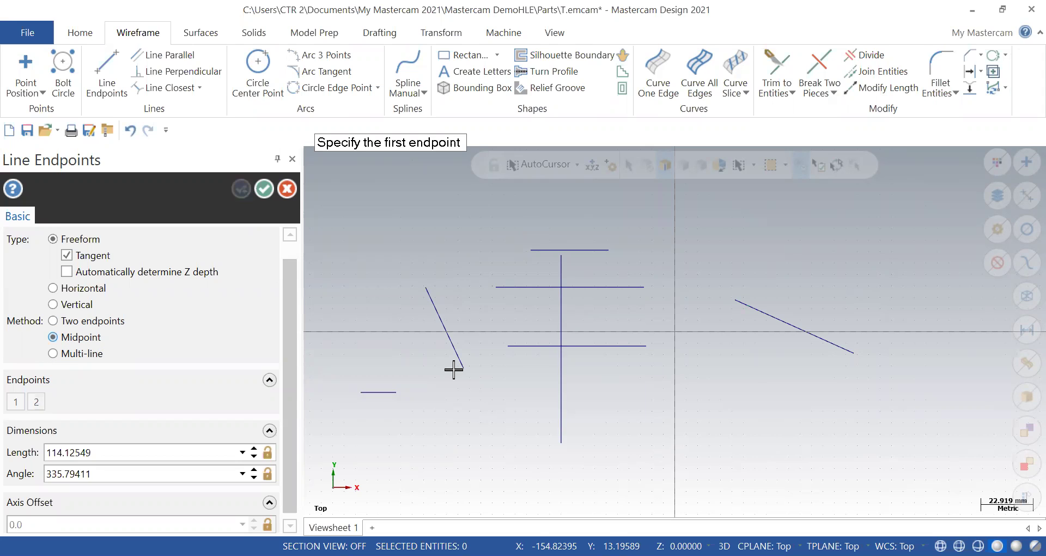
{"action": "left_click", "coordinate": [646, 421]}
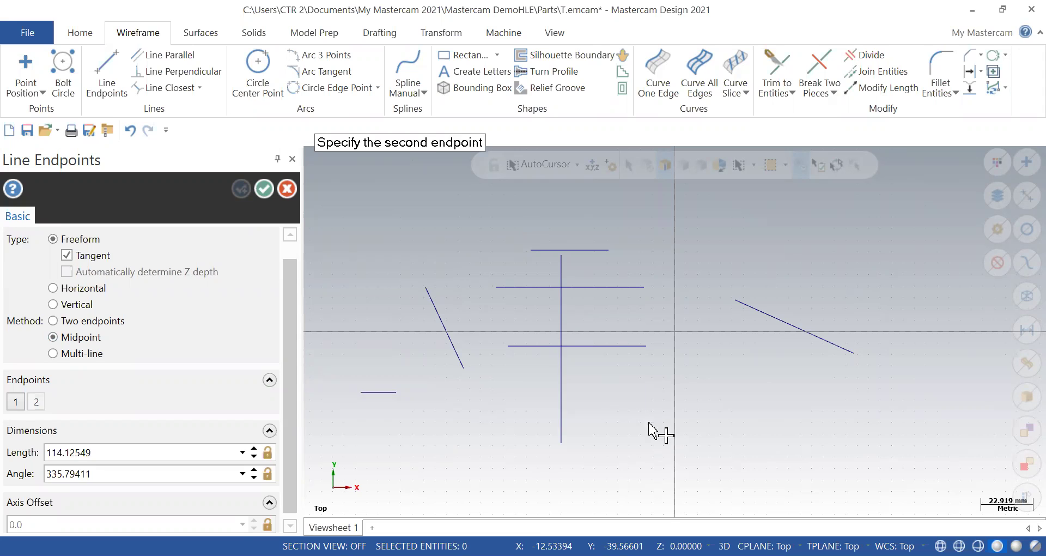
{"action": "left_click", "coordinate": [706, 421]}
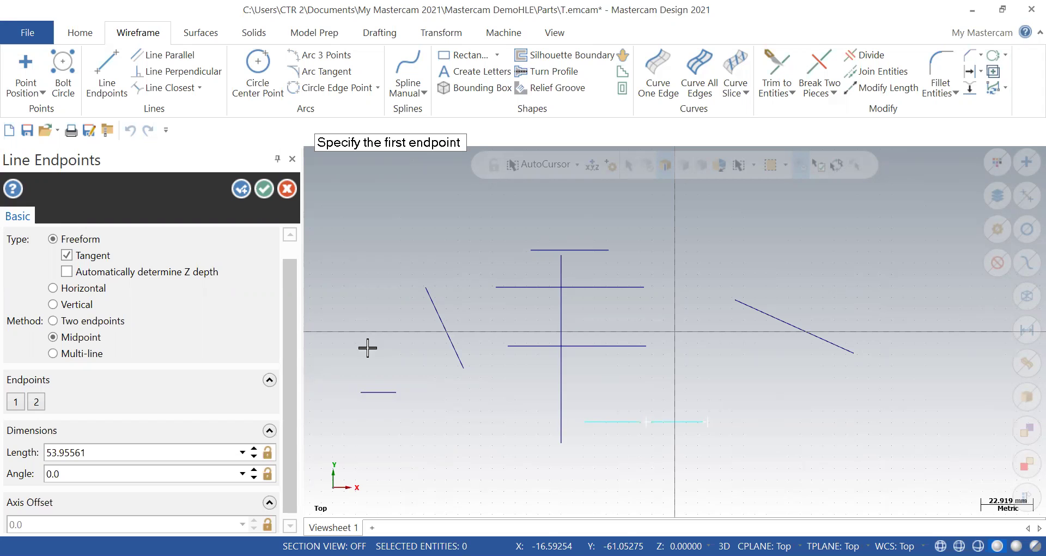
Draw a connected chain of slanted segments with the Multi-line method, looping across the positive X axis and ending beyond the vertical line.
{"action": "left_click", "coordinate": [71, 357]}
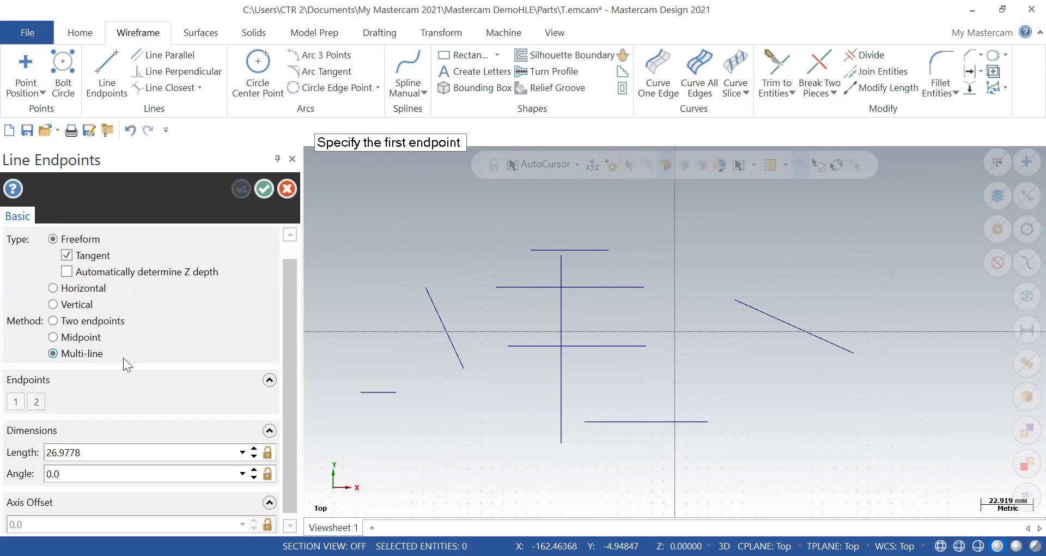
{"action": "left_click", "coordinate": [845, 294]}
{"action": "left_click", "coordinate": [783, 366]}
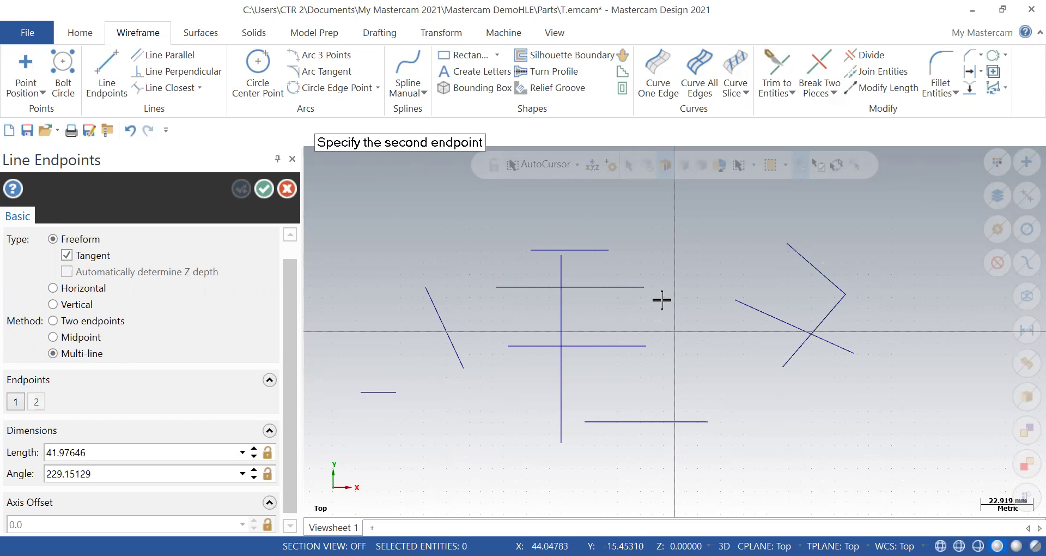
{"action": "left_click", "coordinate": [662, 300]}
{"action": "left_click", "coordinate": [736, 202]}
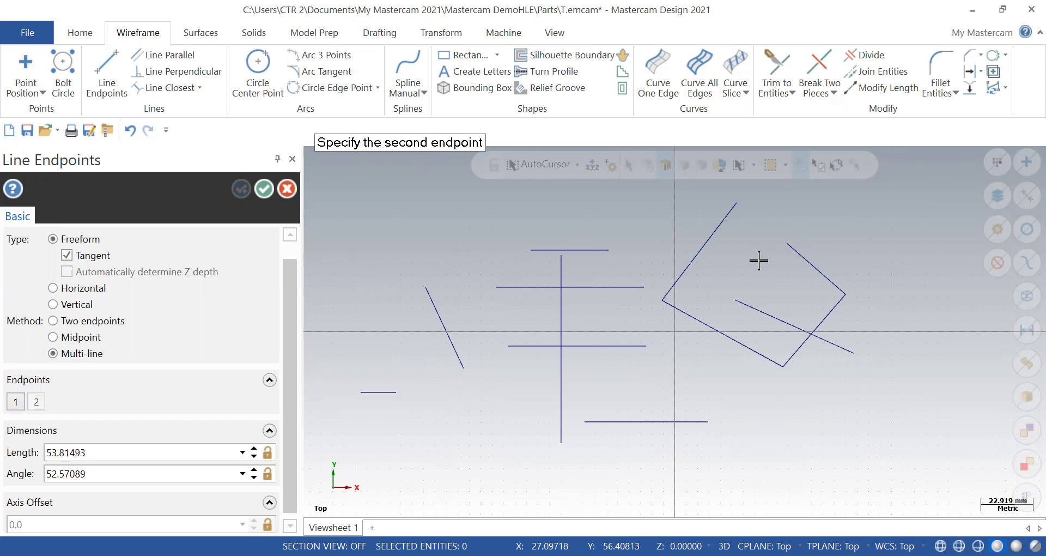
{"action": "left_click", "coordinate": [767, 272]}
{"action": "left_click", "coordinate": [693, 297]}
{"action": "left_click", "coordinate": [662, 299]}
{"action": "left_click", "coordinate": [417, 322]}
{"action": "left_click", "coordinate": [401, 251]}
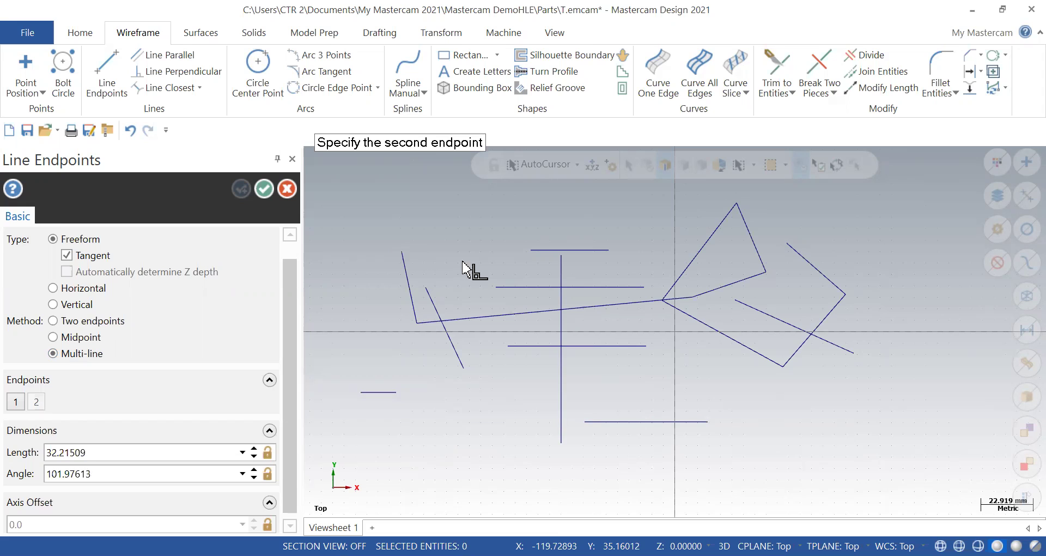
{"action": "left_click", "coordinate": [492, 274]}
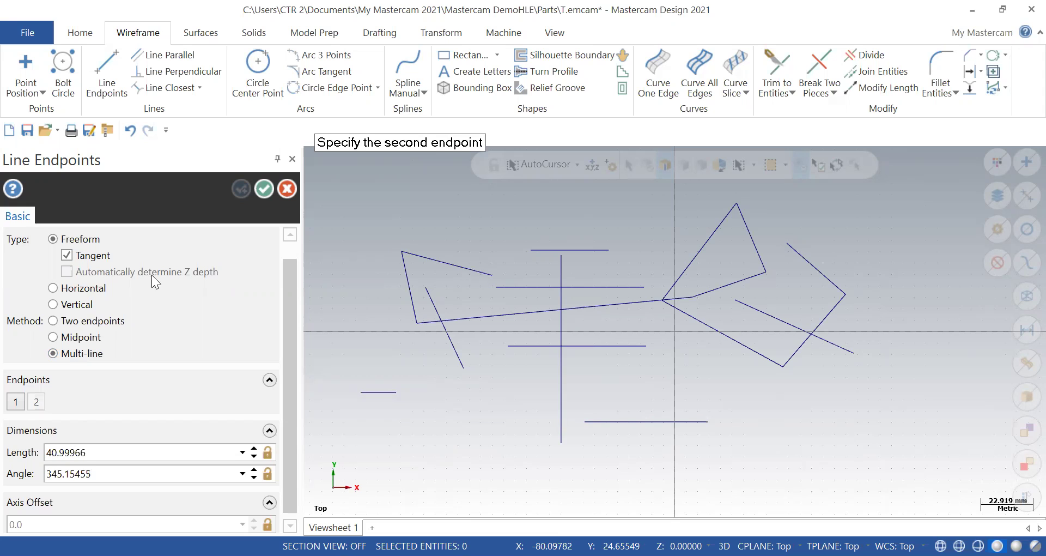
With the Two endpoints method, draw a vertical line about 33 mm long from the chain's end and a separate horizontal line about 45 mm long below.
{"action": "left_click", "coordinate": [54, 322]}
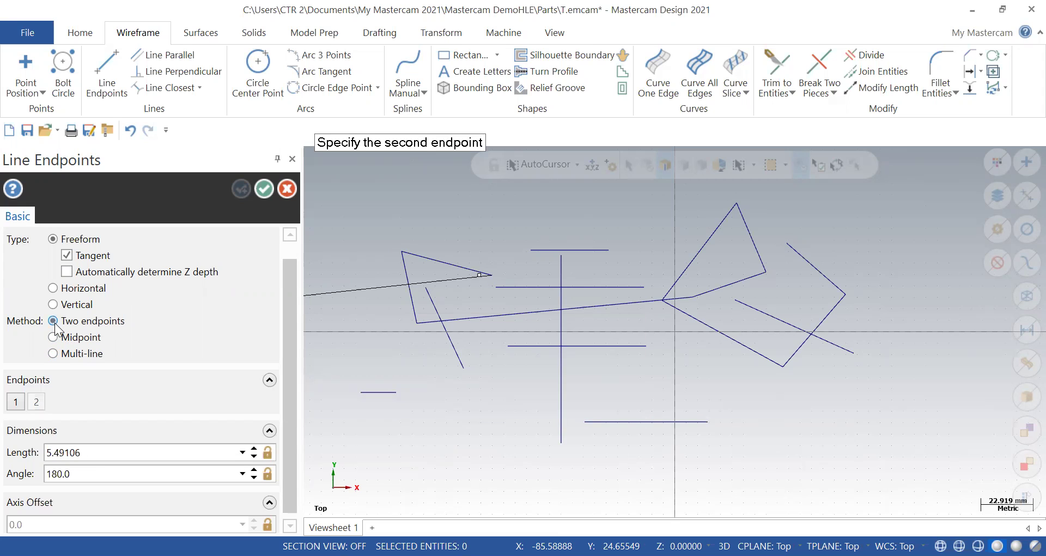
{"action": "left_click", "coordinate": [492, 350]}
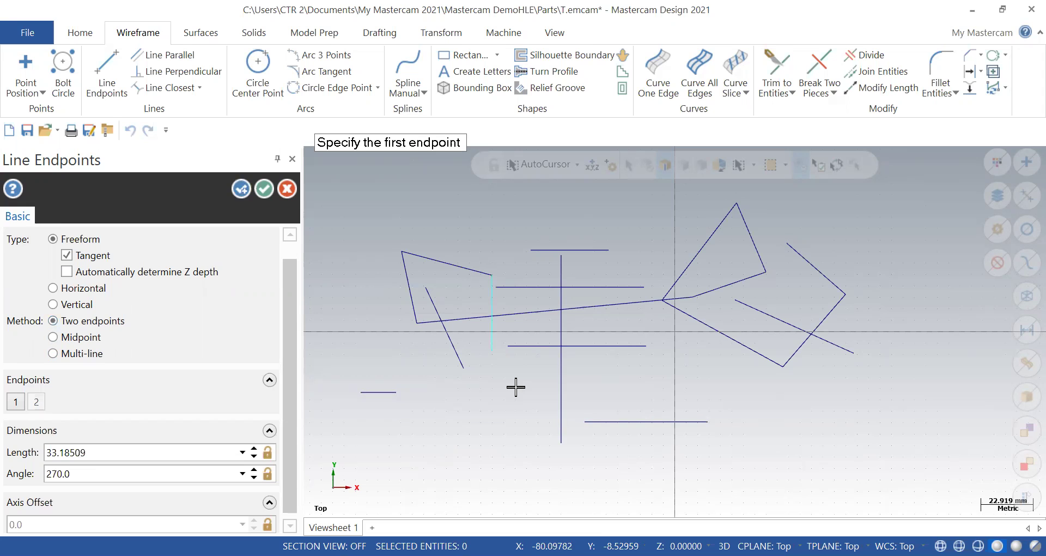
{"action": "left_click", "coordinate": [542, 467]}
{"action": "left_click", "coordinate": [644, 467]}
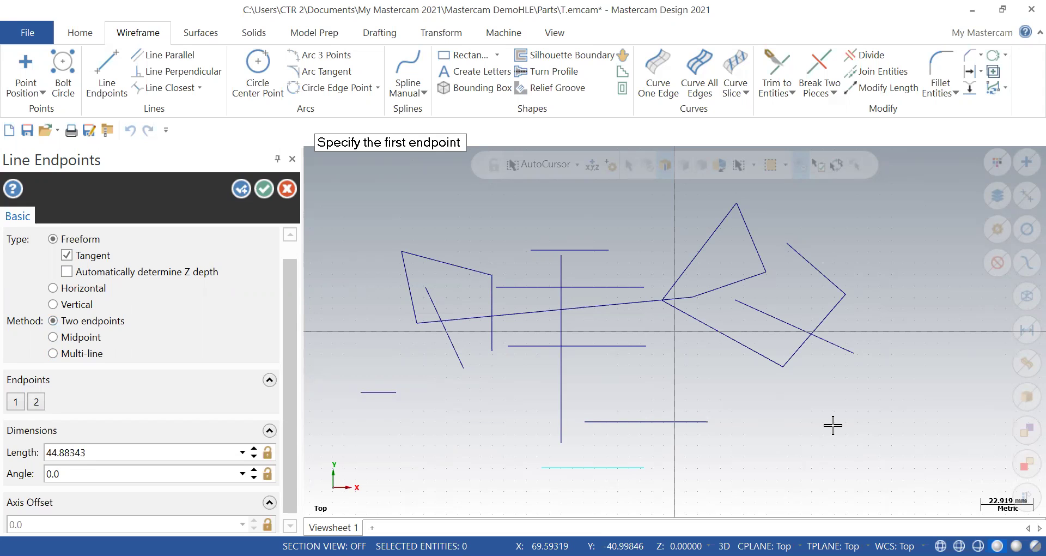
Draw two slanted lines below the X axis, one about 46 mm long on the positive X side and one about 49 mm on the negative side.
{"action": "left_click", "coordinate": [833, 426]}
{"action": "left_click", "coordinate": [747, 481]}
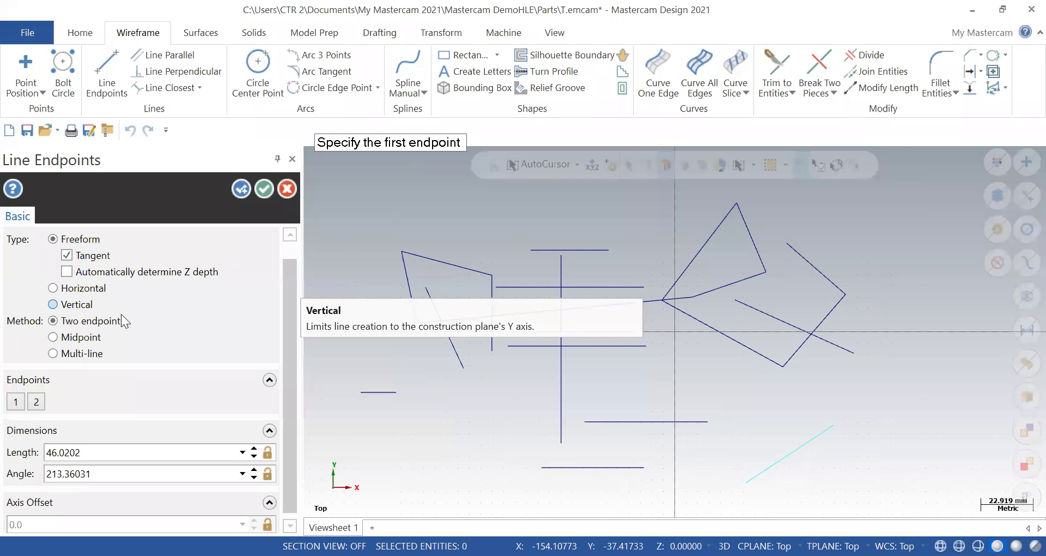
{"action": "left_click", "coordinate": [399, 435]}
{"action": "left_click", "coordinate": [510, 421]}
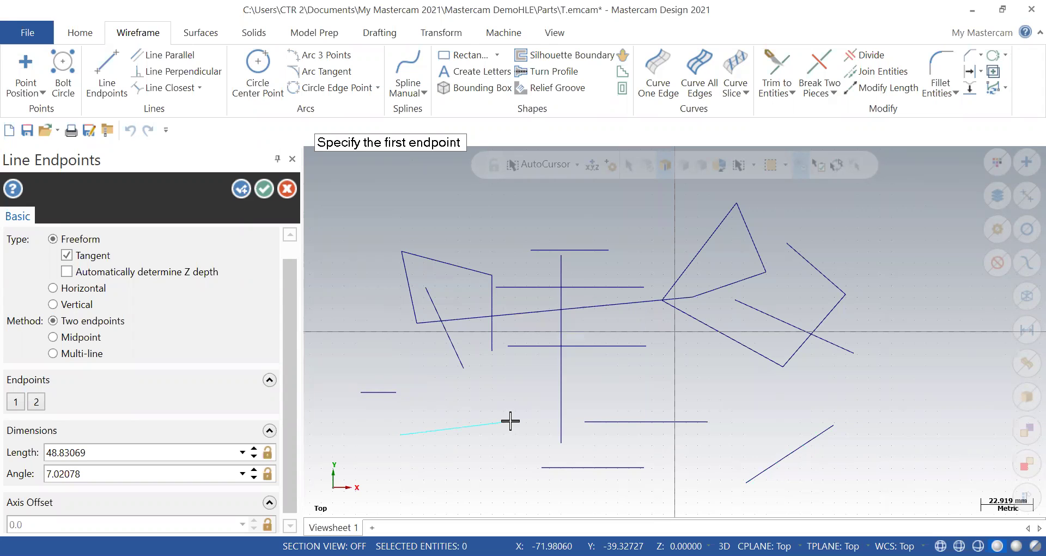
Set the last line's length to 50 mm and angle to 0, and finish the Line Endpoints command.
{"action": "left_click", "coordinate": [104, 453]}
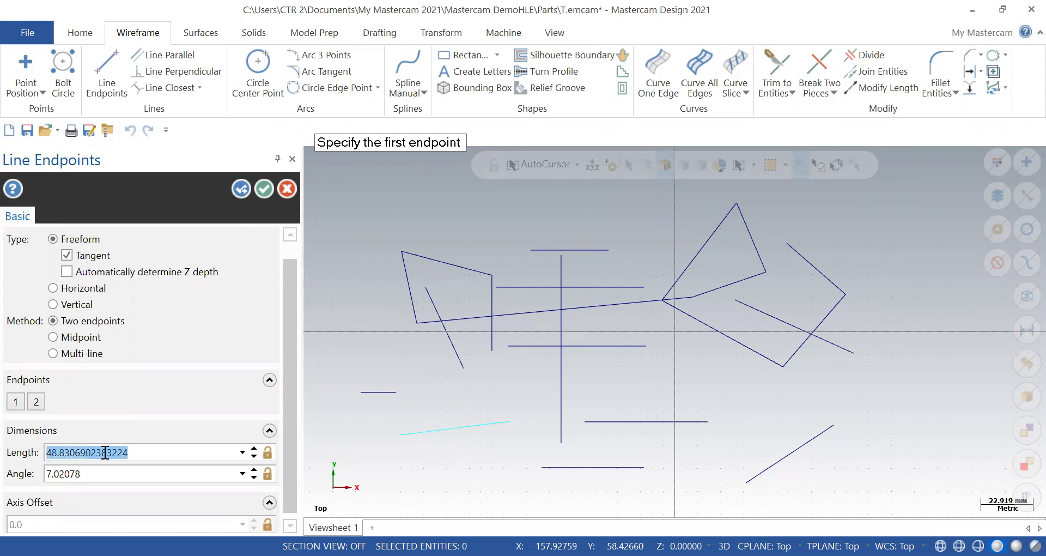
{"action": "type", "text": "50"}
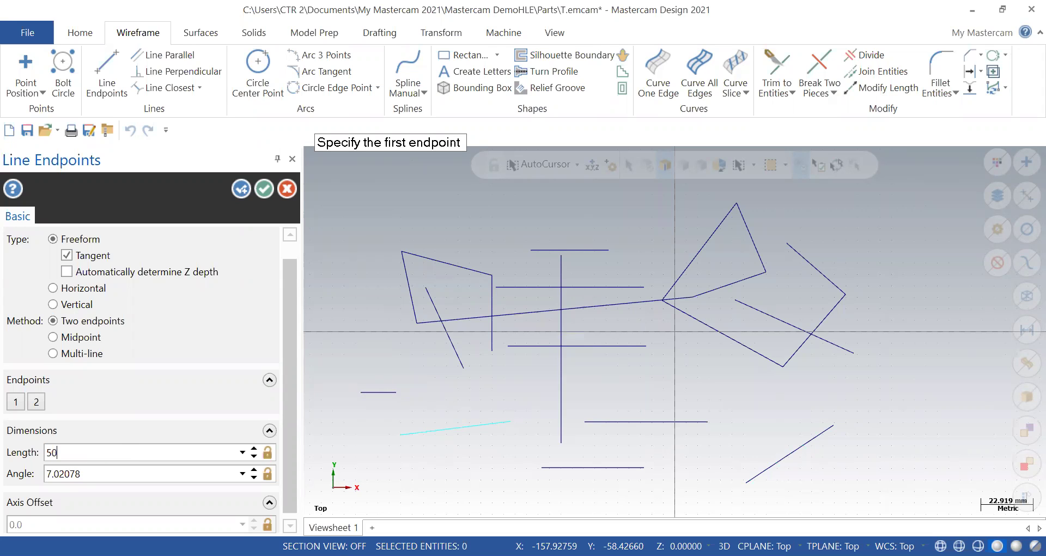
{"action": "left_click", "coordinate": [131, 475]}
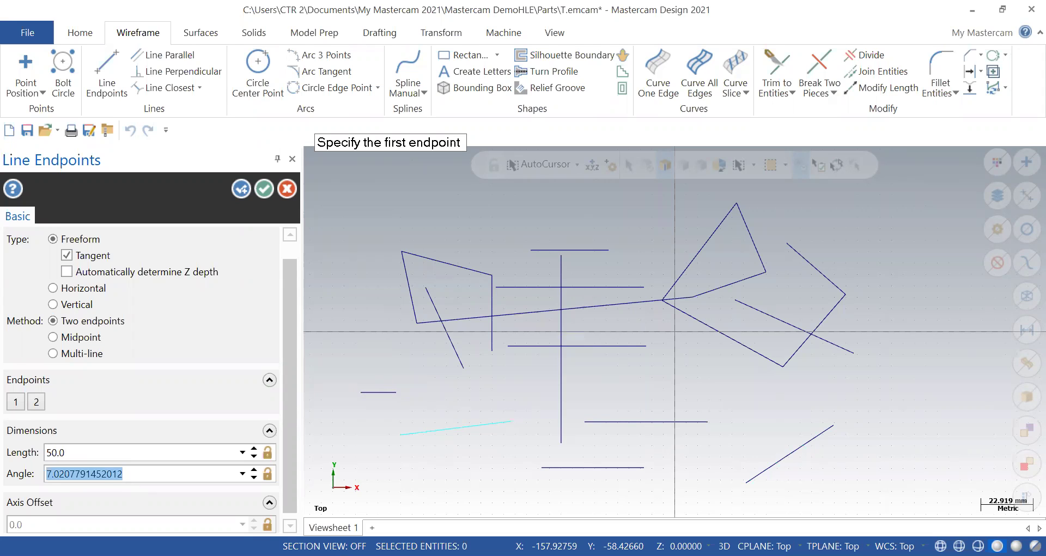
{"action": "type", "text": "0"}
{"action": "key", "text": "Return"}
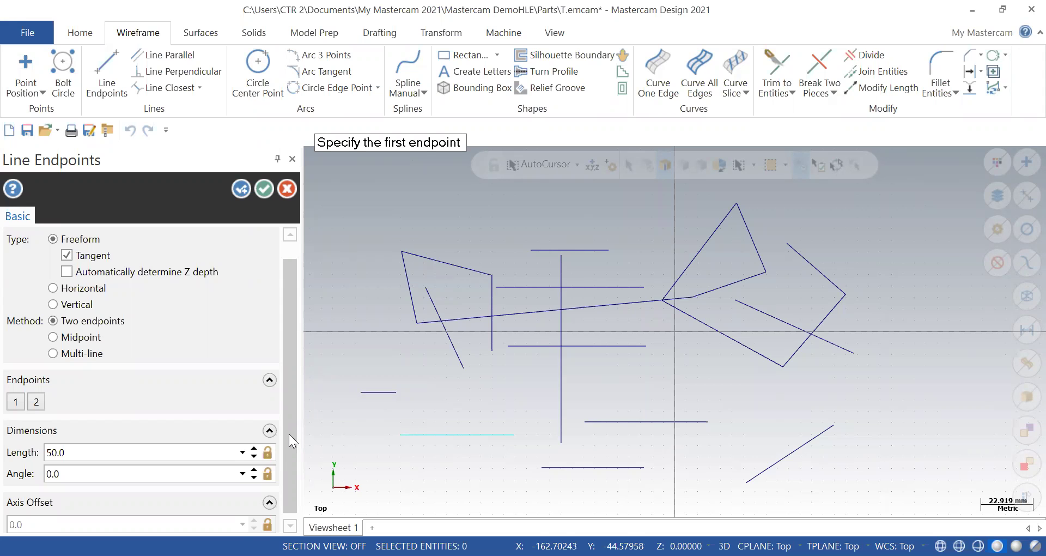
{"action": "scroll", "coordinate": [281, 458], "scroll_direction": "down", "scroll_amount": 1}
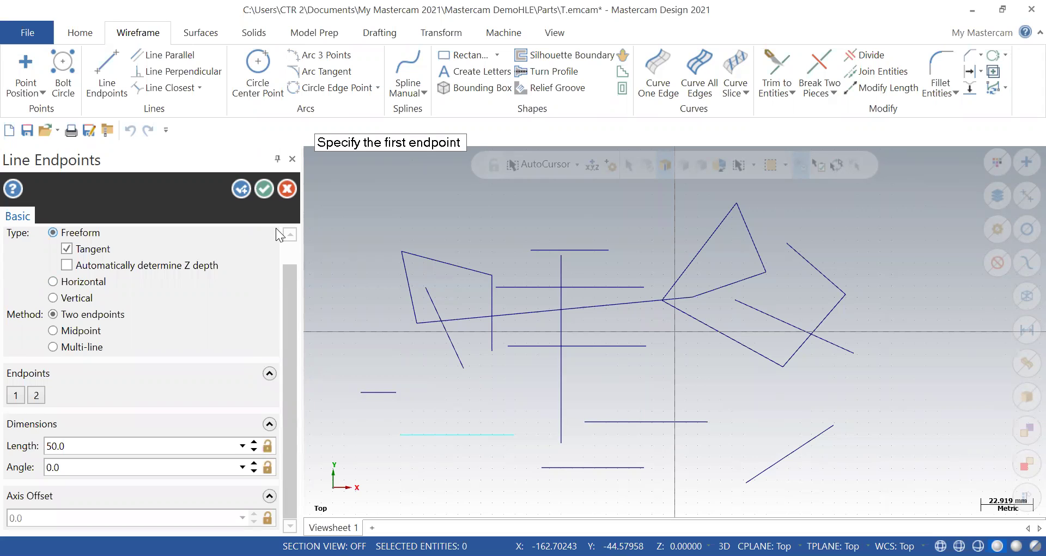
{"action": "left_click", "coordinate": [265, 190]}
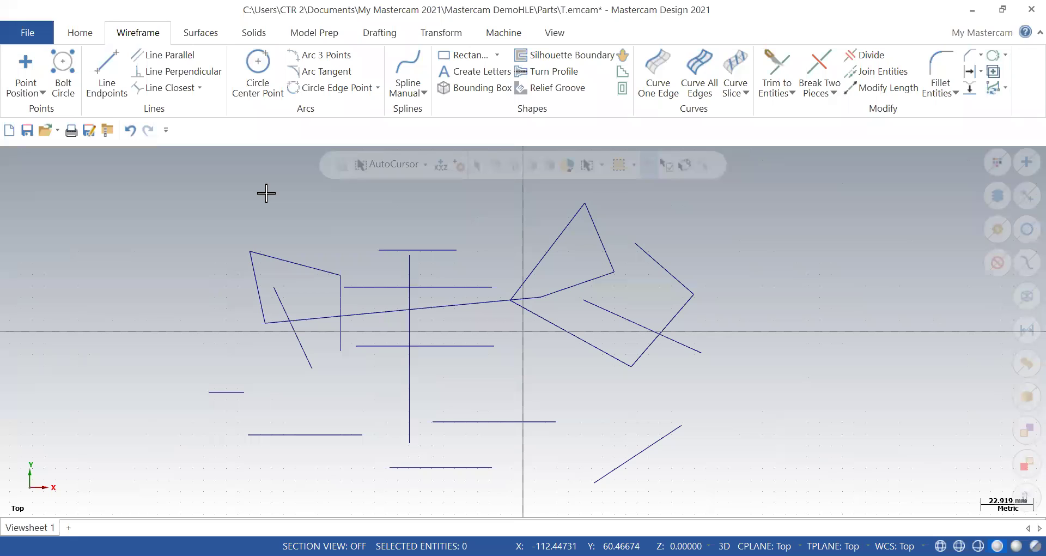
{"action": "left_click", "coordinate": [110, 59]}
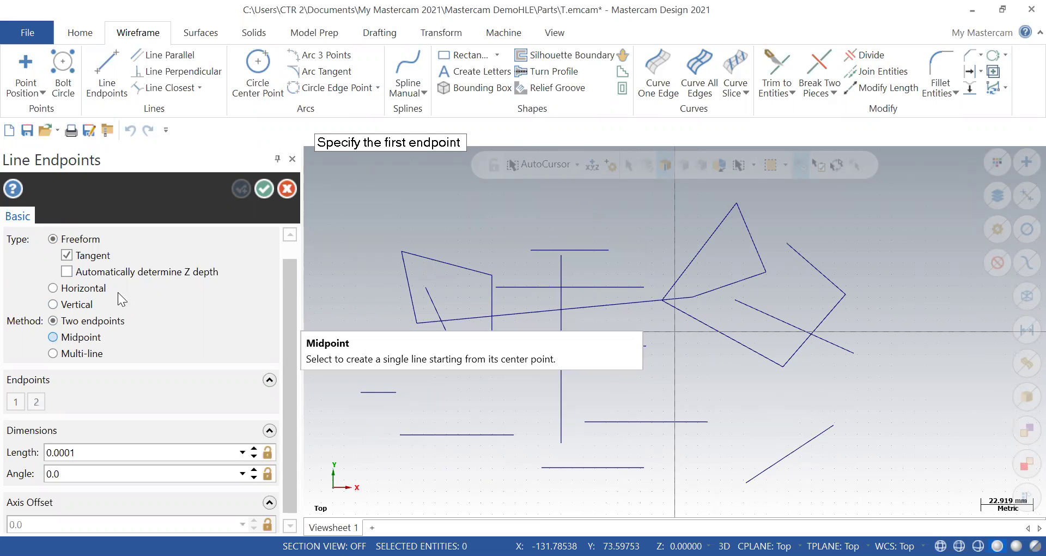
{"action": "left_click", "coordinate": [286, 180]}
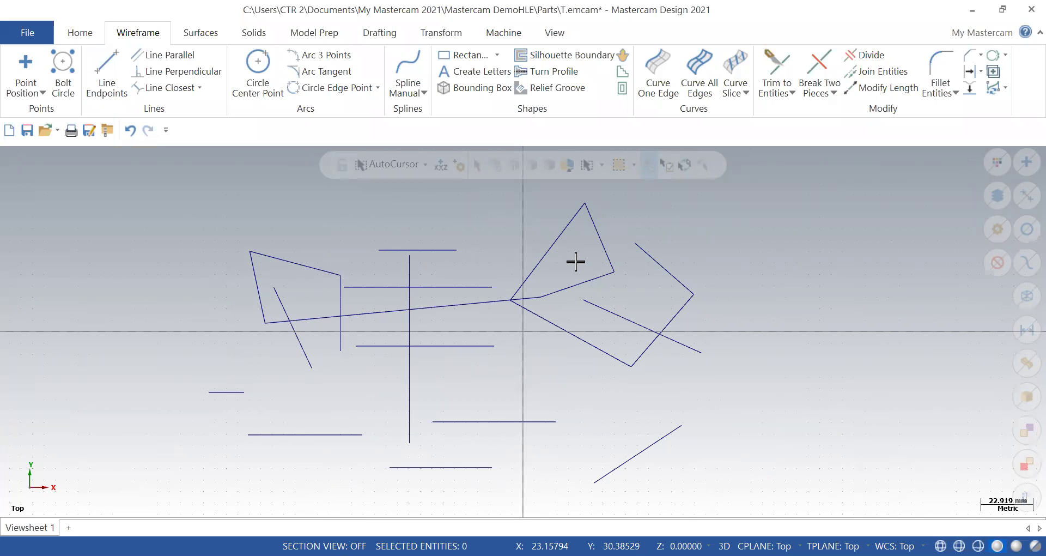
Use Divide in Trim mode to remove the long slanted line's portions between the short slanted line and the chain near the Y axis.
{"action": "left_click", "coordinate": [862, 56]}
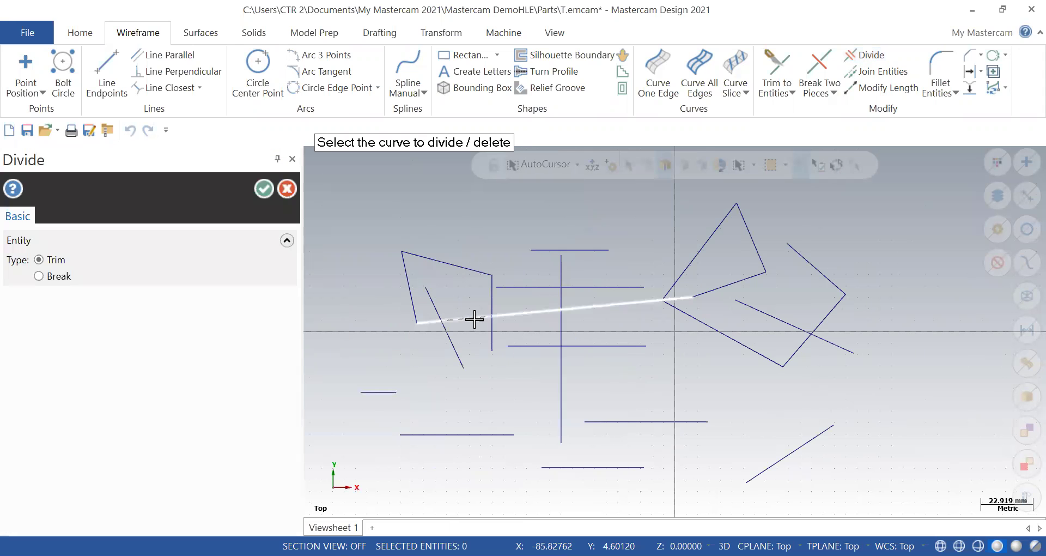
{"action": "left_click", "coordinate": [474, 320]}
{"action": "left_click", "coordinate": [522, 313]}
{"action": "left_click", "coordinate": [577, 307]}
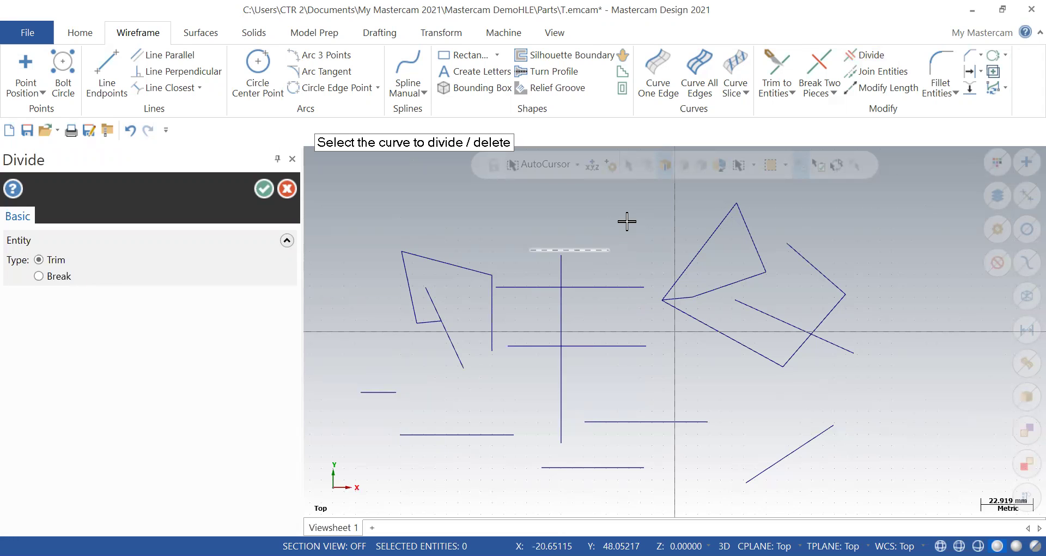
Trim away the upper horizontal lines, the vertical line's upper part and the chain's outer segments with Divide, and finish the command.
{"action": "mouse_move", "coordinate": [617, 245]}
{"action": "left_mouse_down"}
{"action": "mouse_move", "coordinate": [599, 301]}
{"action": "mouse_move", "coordinate": [558, 237]}
{"action": "mouse_move", "coordinate": [559, 277]}
{"action": "mouse_move", "coordinate": [581, 290]}
{"action": "mouse_move", "coordinate": [528, 304]}
{"action": "mouse_move", "coordinate": [512, 264]}
{"action": "mouse_move", "coordinate": [482, 268]}
{"action": "left_mouse_up"}
{"action": "mouse_move", "coordinate": [523, 309]}
{"action": "left_mouse_down"}
{"action": "mouse_move", "coordinate": [542, 299]}
{"action": "mouse_move", "coordinate": [597, 341]}
{"action": "mouse_move", "coordinate": [420, 217]}
{"action": "mouse_move", "coordinate": [390, 256]}
{"action": "mouse_move", "coordinate": [764, 218]}
{"action": "mouse_move", "coordinate": [679, 247]}
{"action": "mouse_move", "coordinate": [678, 273]}
{"action": "mouse_move", "coordinate": [752, 267]}
{"action": "left_mouse_up"}
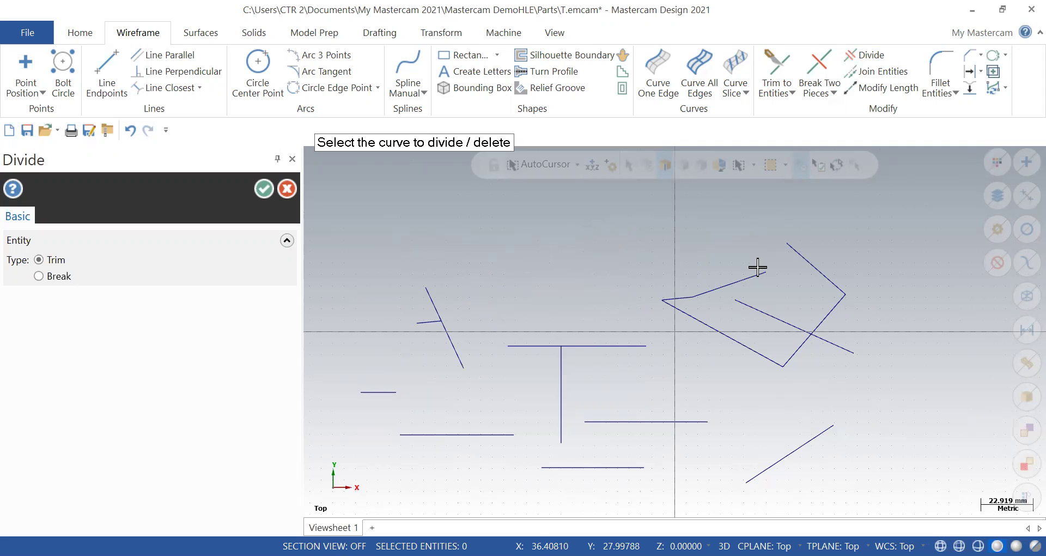
{"action": "left_click", "coordinate": [827, 275]}
{"action": "left_click", "coordinate": [264, 189]}
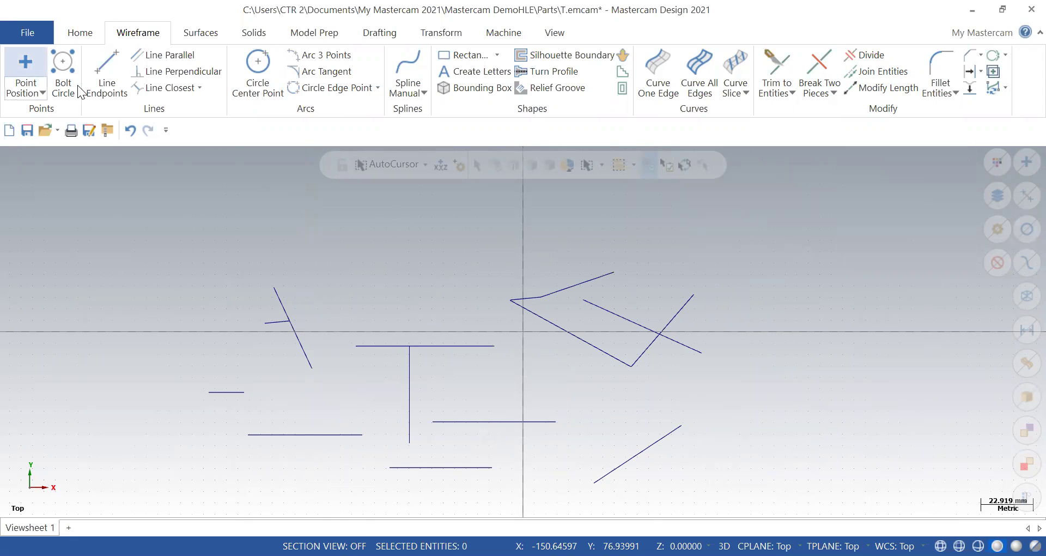
Draw two end-to-end horizontal lines above the other geometry, about 52 mm and 73 mm long.
{"action": "left_click", "coordinate": [107, 87]}
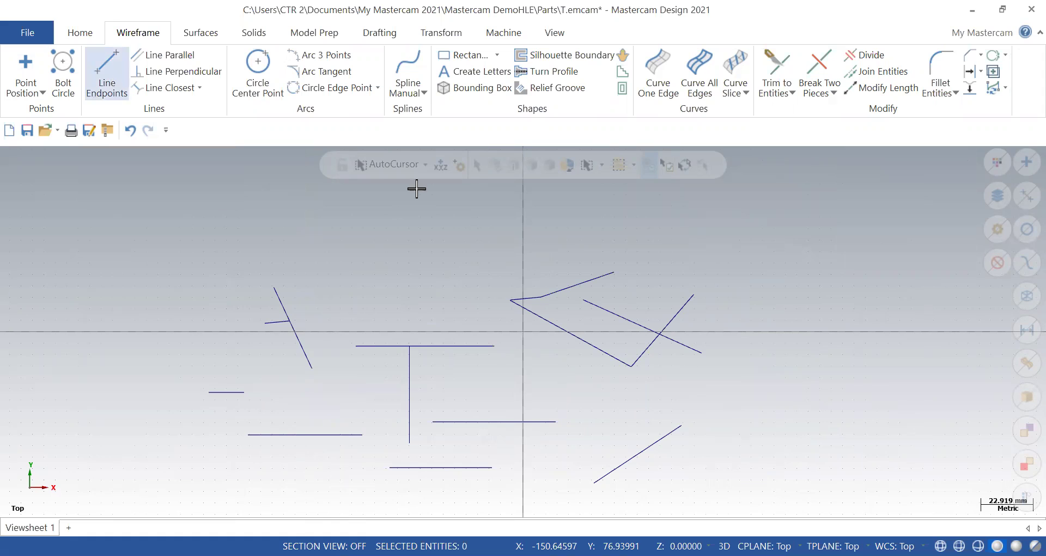
{"action": "left_click", "coordinate": [504, 237]}
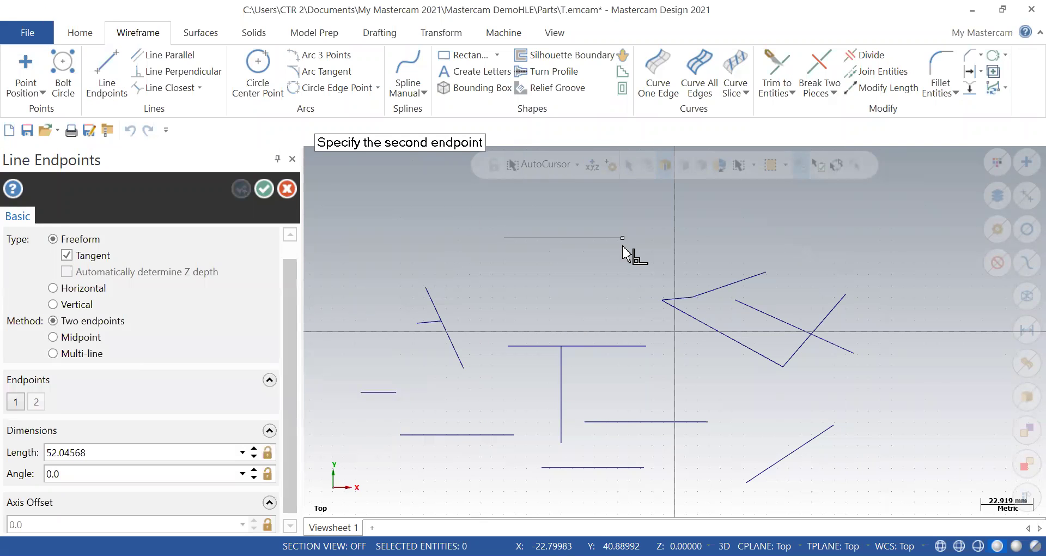
{"action": "left_click", "coordinate": [626, 238]}
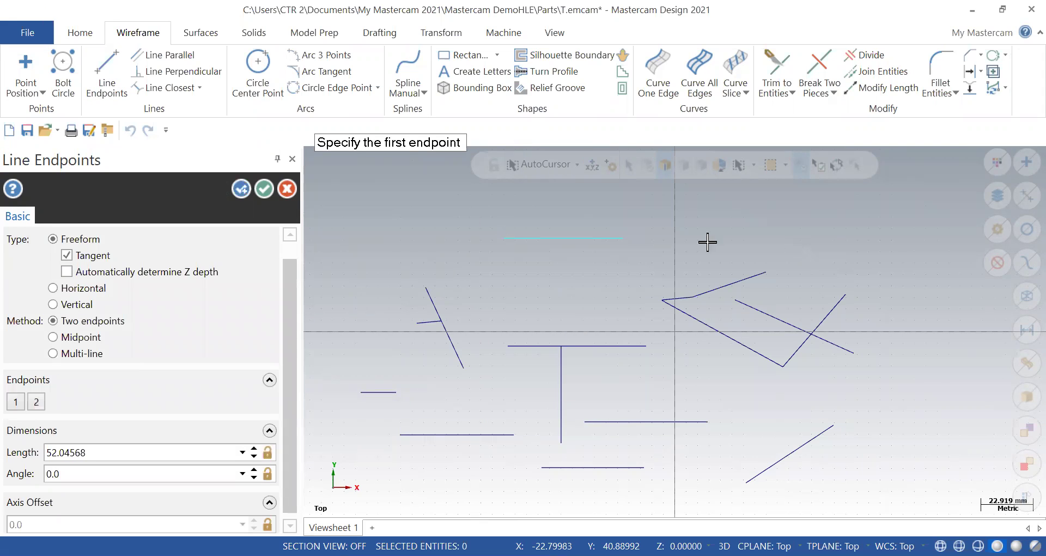
{"action": "left_click", "coordinate": [629, 238]}
{"action": "left_click", "coordinate": [790, 237]}
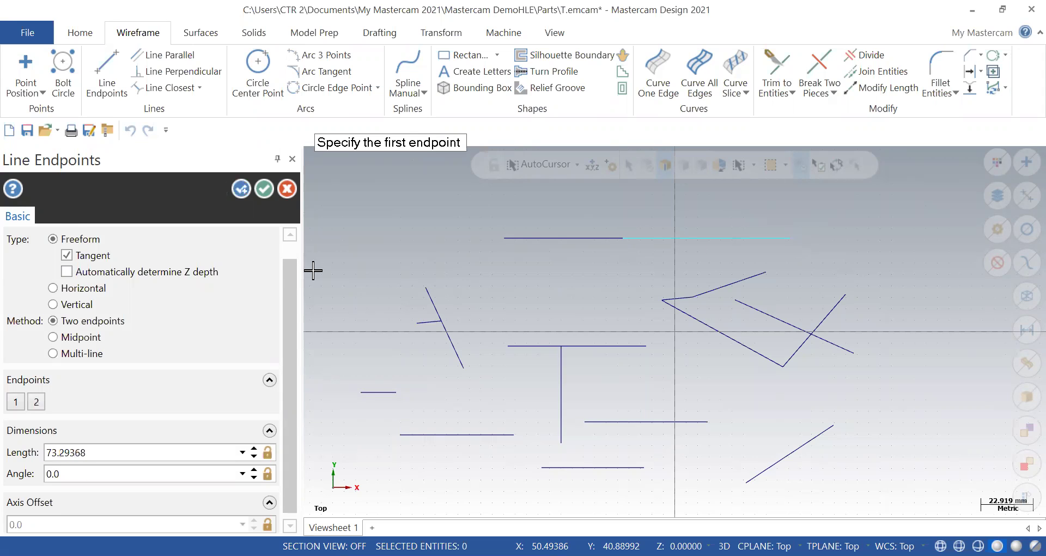
{"action": "left_click", "coordinate": [265, 189]}
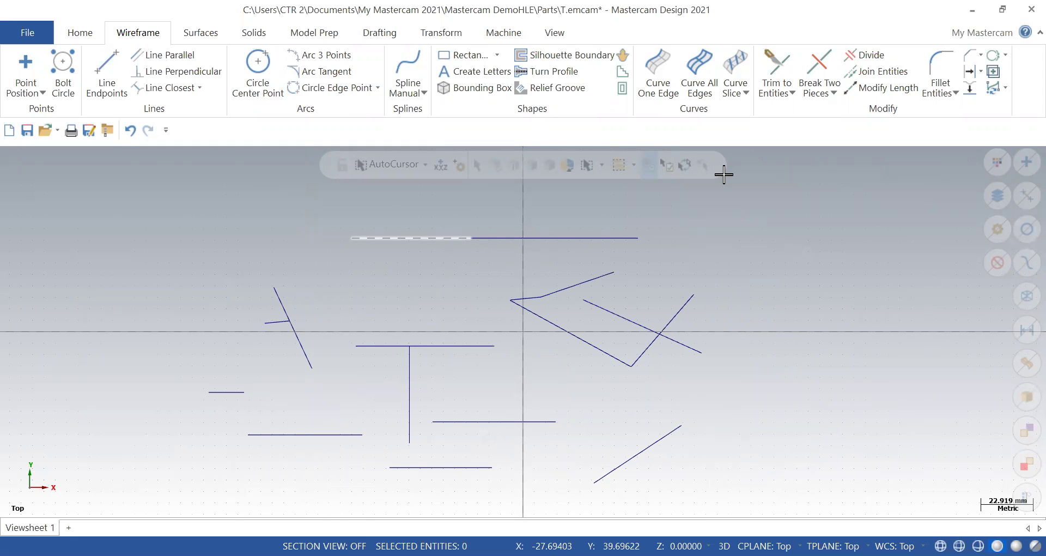
Join the two end-to-end horizontal lines into one entity with Join Entities, keeping Fill gaps enabled.
{"action": "left_click", "coordinate": [871, 71]}
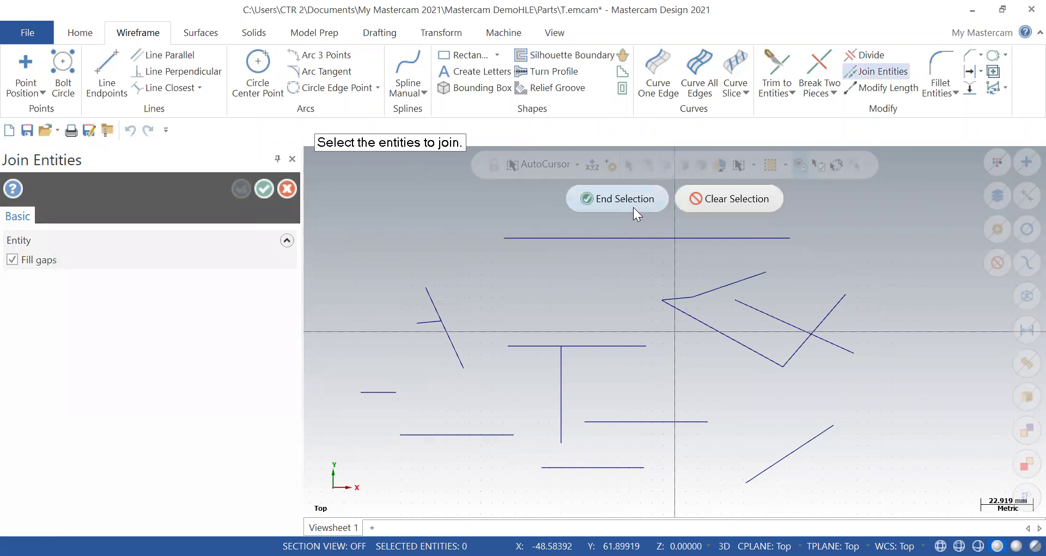
{"action": "left_click", "coordinate": [731, 238]}
{"action": "left_click", "coordinate": [604, 238]}
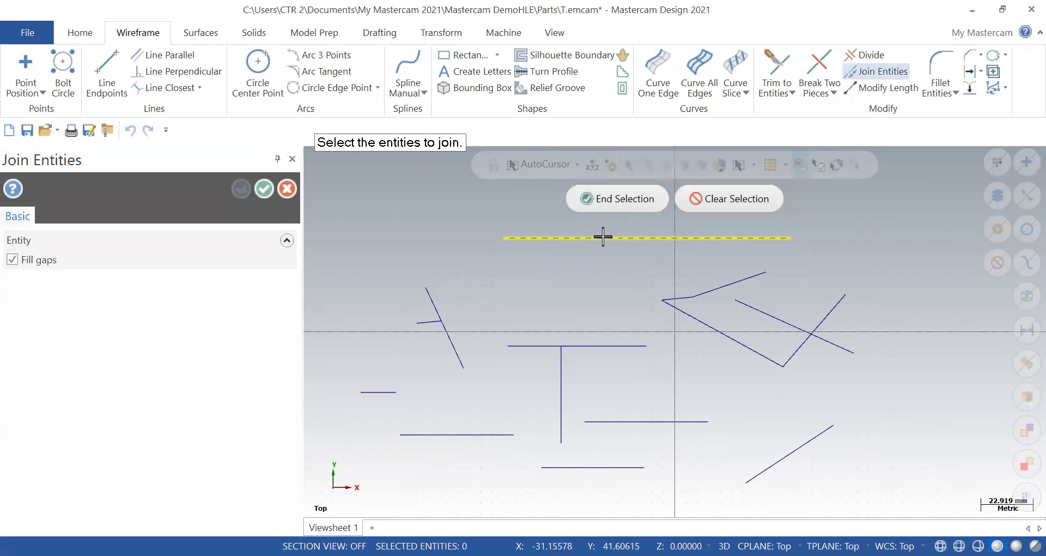
{"action": "left_click", "coordinate": [620, 202]}
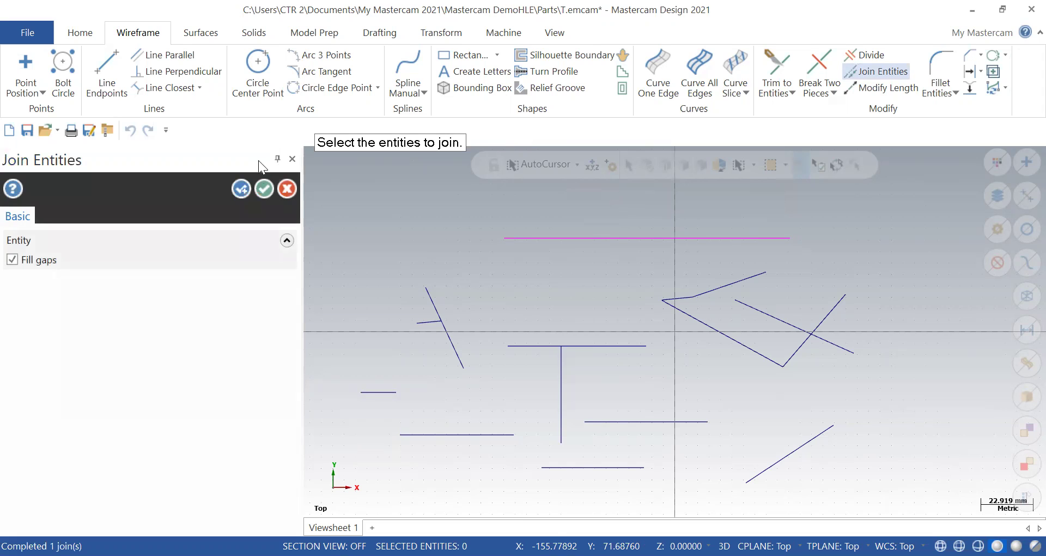
{"action": "left_click", "coordinate": [264, 189]}
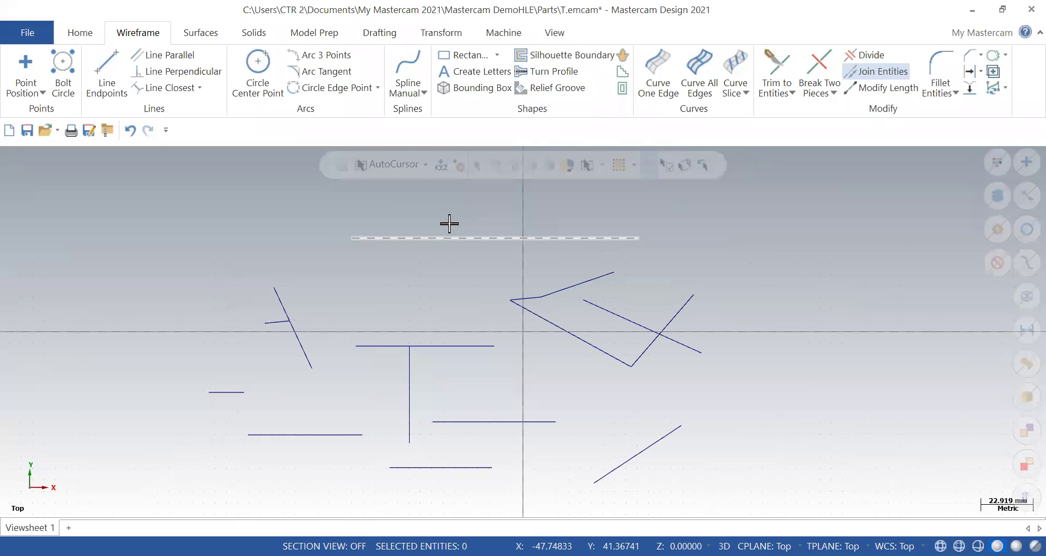
Draw a slightly slanted line about 79 mm long above the joined horizontal line, on the positive X side.
{"action": "left_click", "coordinate": [867, 88]}
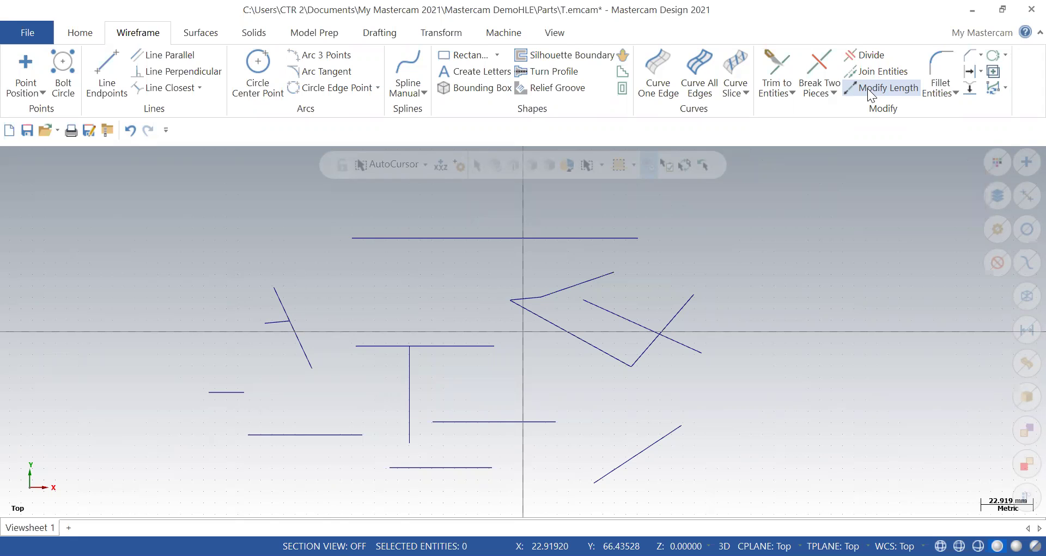
{"action": "left_click", "coordinate": [113, 52]}
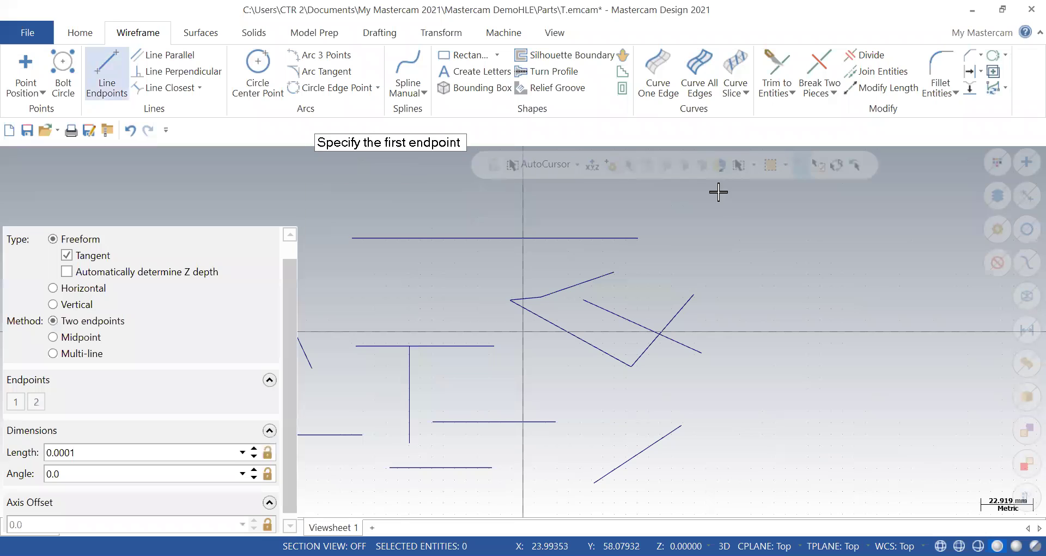
{"action": "left_click", "coordinate": [719, 192]}
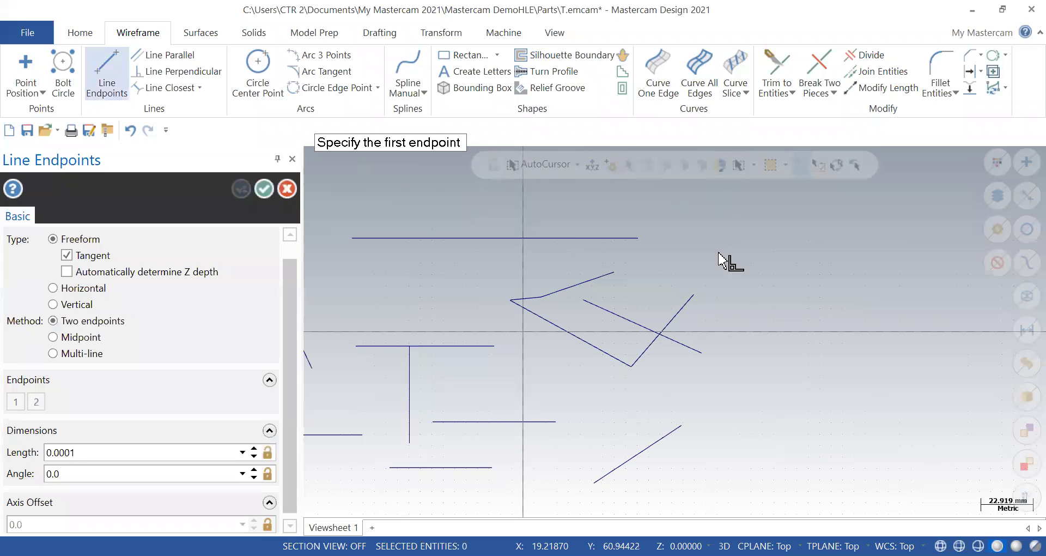
{"action": "left_click", "coordinate": [899, 205]}
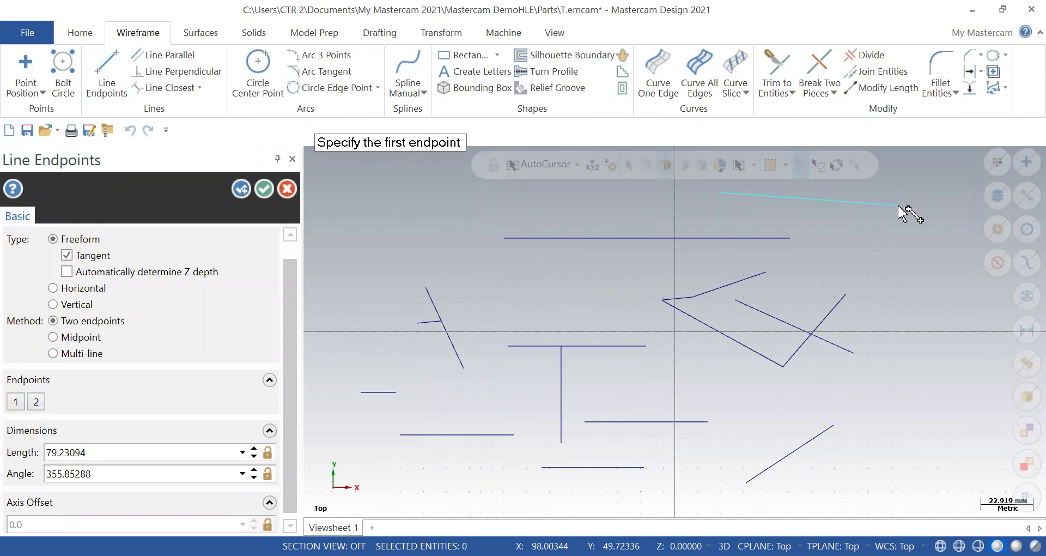
Draw a nearly vertical line about 34 mm long downward from the slanted line's positive X end and finish Line Endpoints.
{"action": "left_click", "coordinate": [900, 207]}
{"action": "left_click", "coordinate": [894, 282]}
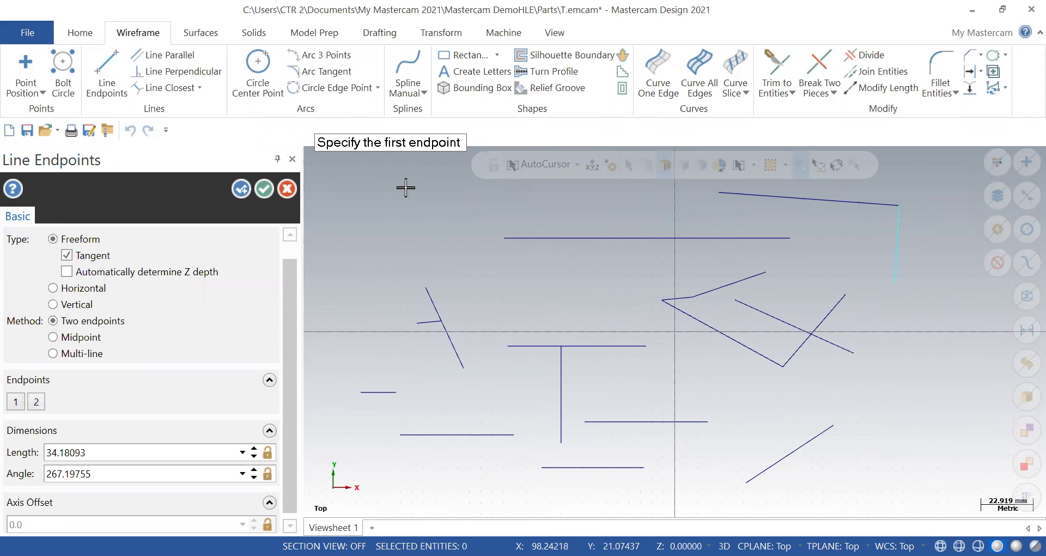
{"action": "left_click", "coordinate": [264, 188]}
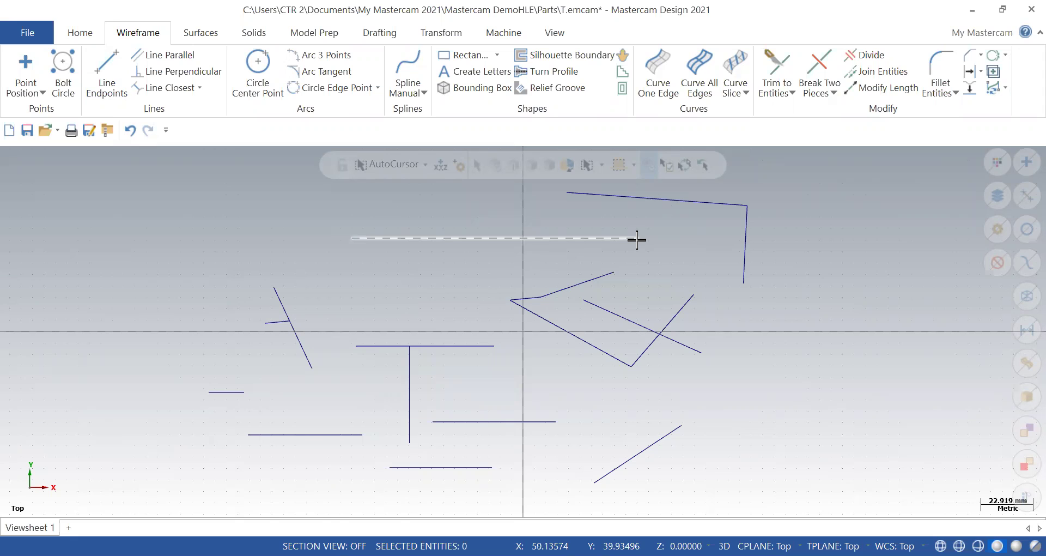
Lengthen the long horizontal line at its positive X end with Modify Length, using a distance of 1.0 mm.
{"action": "left_click", "coordinate": [874, 88]}
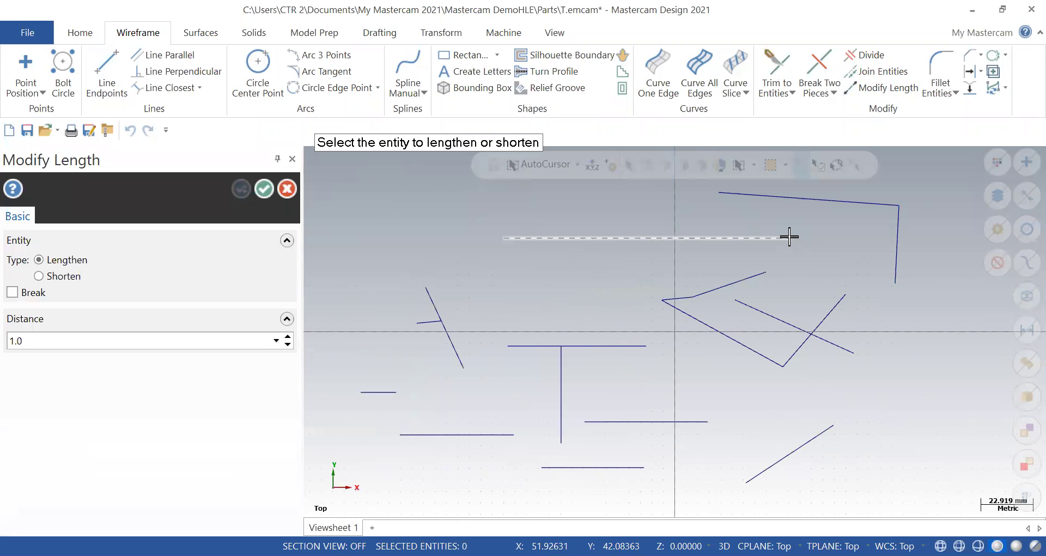
{"action": "left_click", "coordinate": [774, 240]}
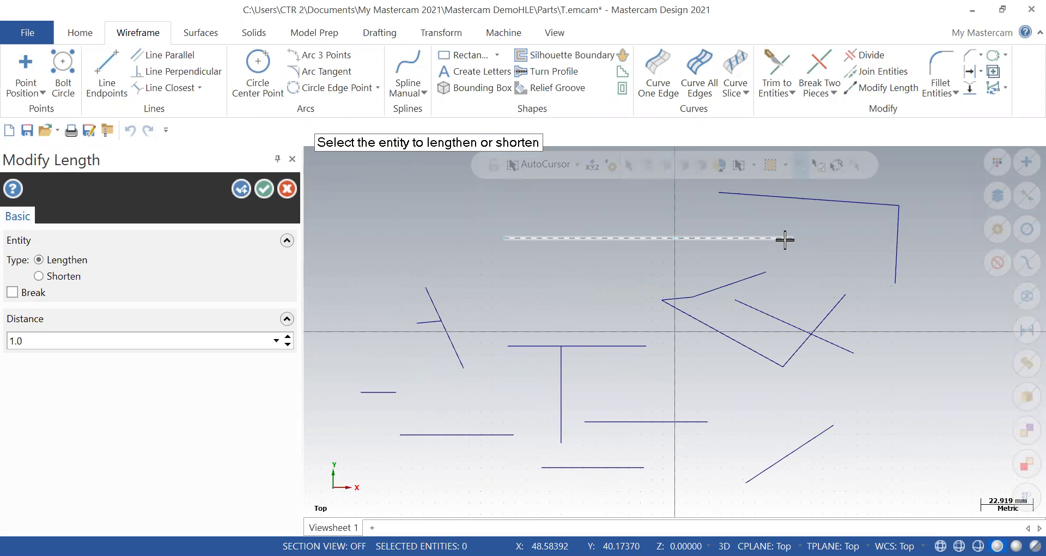
{"action": "left_click", "coordinate": [784, 240]}
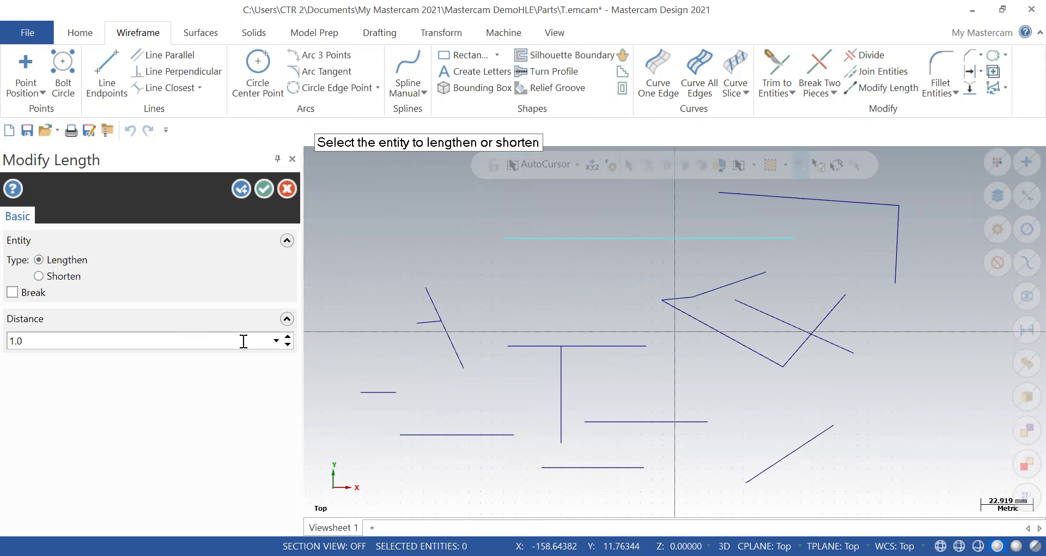
Set the lengthening distance to 5 mm and extend the horizontal line's positive X end repeatedly.
{"action": "left_click_drag", "start_coordinate": [240, 341], "coordinate": [17, 343]}
{"action": "type", "text": "5"}
{"action": "key", "text": "Return"}
{"action": "left_click", "coordinate": [793, 238]}
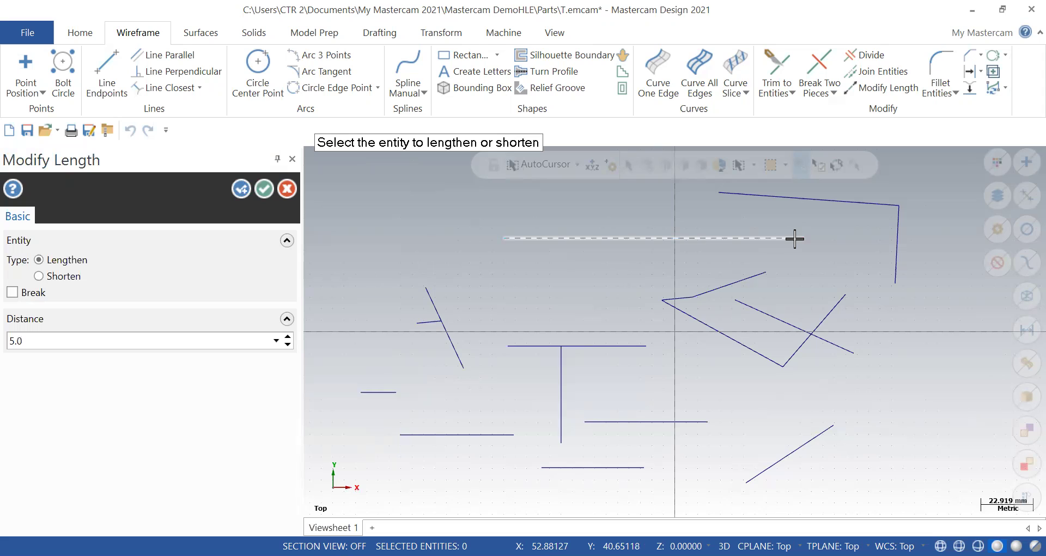
{"action": "left_click", "coordinate": [810, 238]}
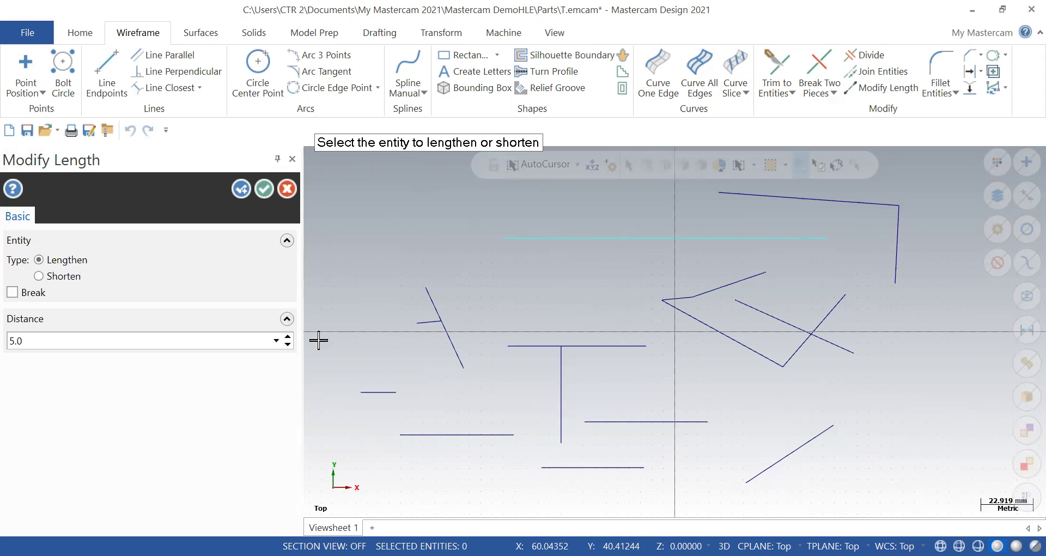
Raise the lengthening distance to 31 mm, extend the horizontal line's negative X end twice, and finish Modify Length.
{"action": "double_click", "coordinate": [287, 336]}
{"action": "left_click_drag", "start_coordinate": [288, 336], "coordinate": [291, 338]}
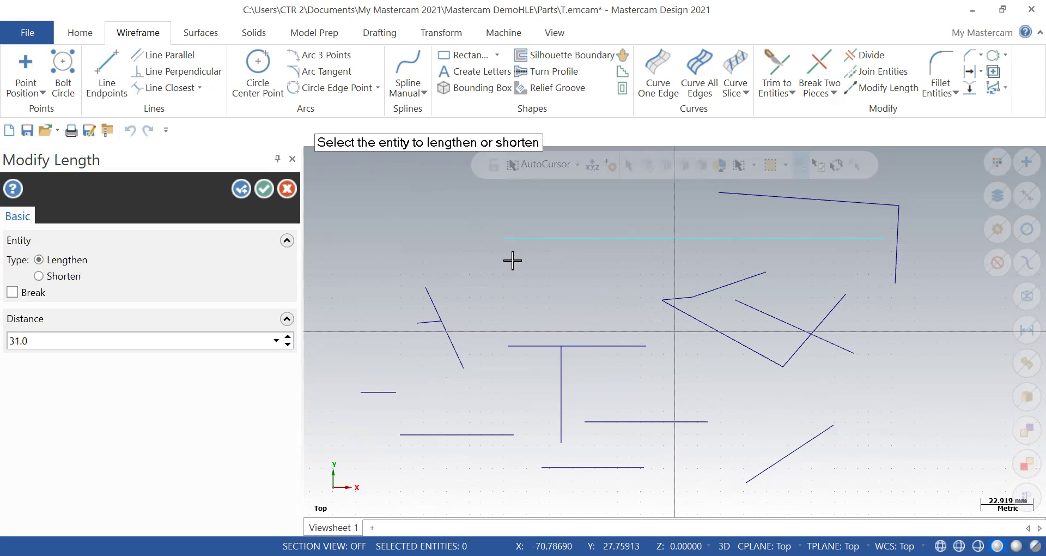
{"action": "left_click", "coordinate": [518, 239]}
{"action": "left_click", "coordinate": [463, 238]}
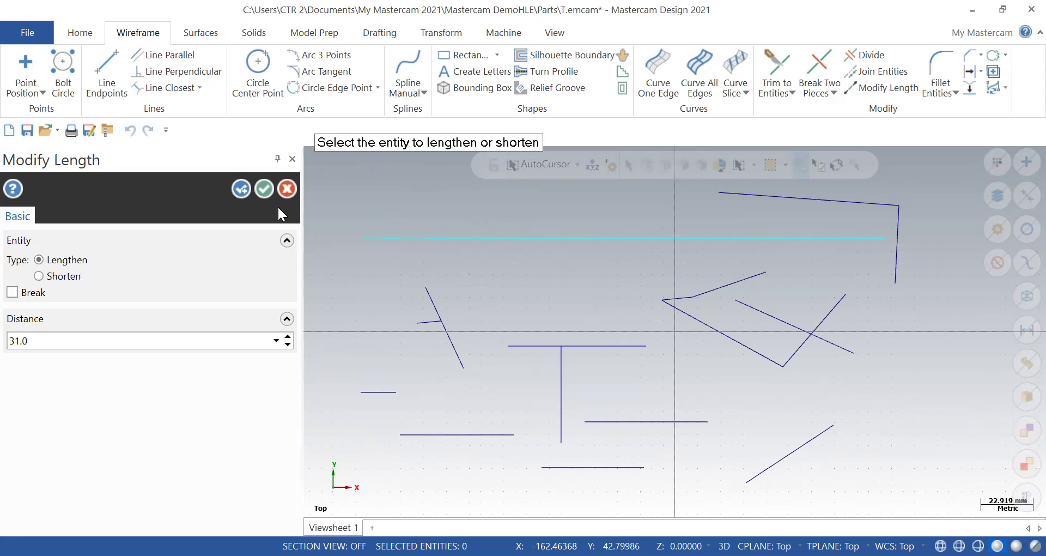
{"action": "left_click", "coordinate": [263, 191]}
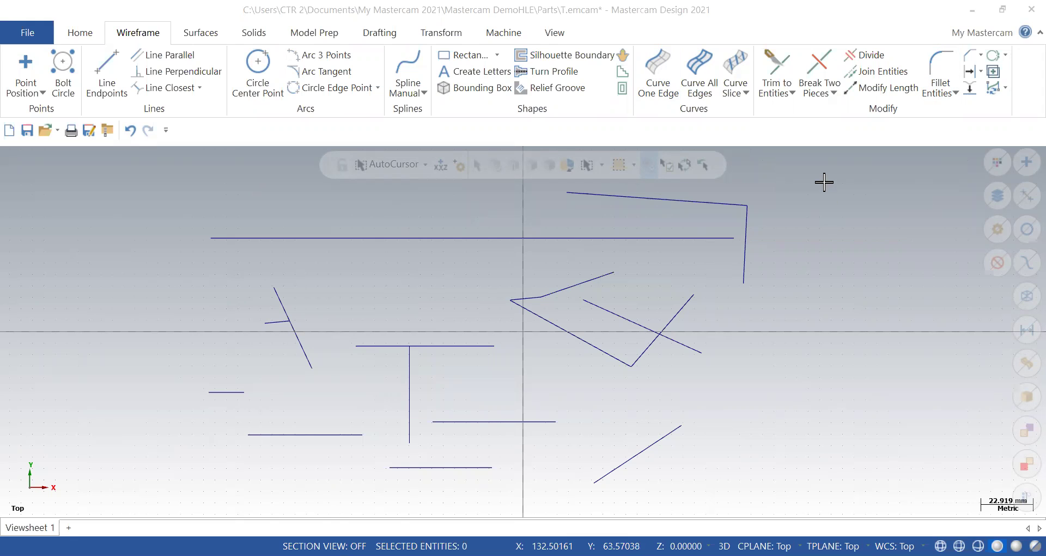
Select all the wireframe lines with a window and delete them.
{"action": "left_click_drag", "start_coordinate": [824, 182], "coordinate": [170, 490]}
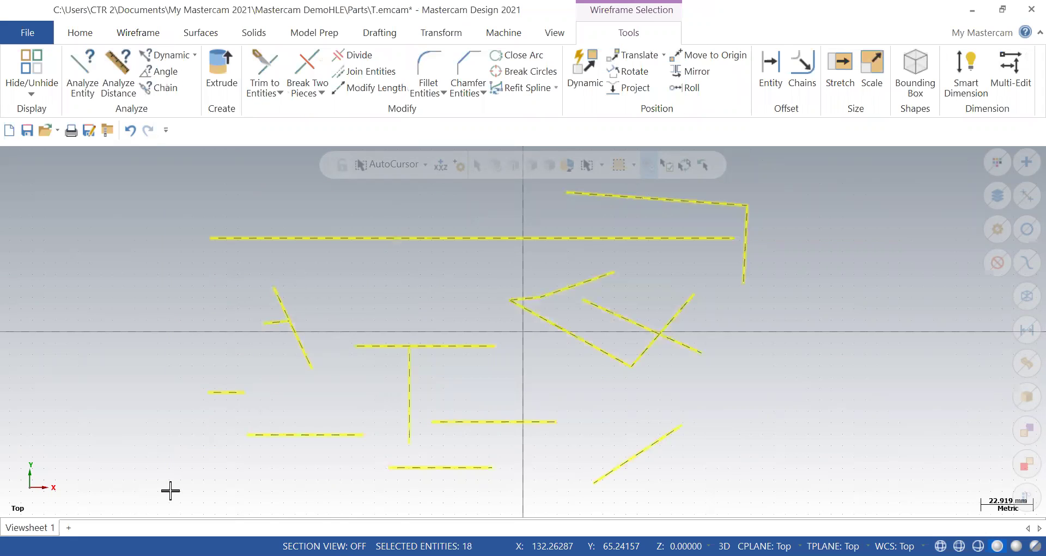
{"action": "key", "text": "Delete"}
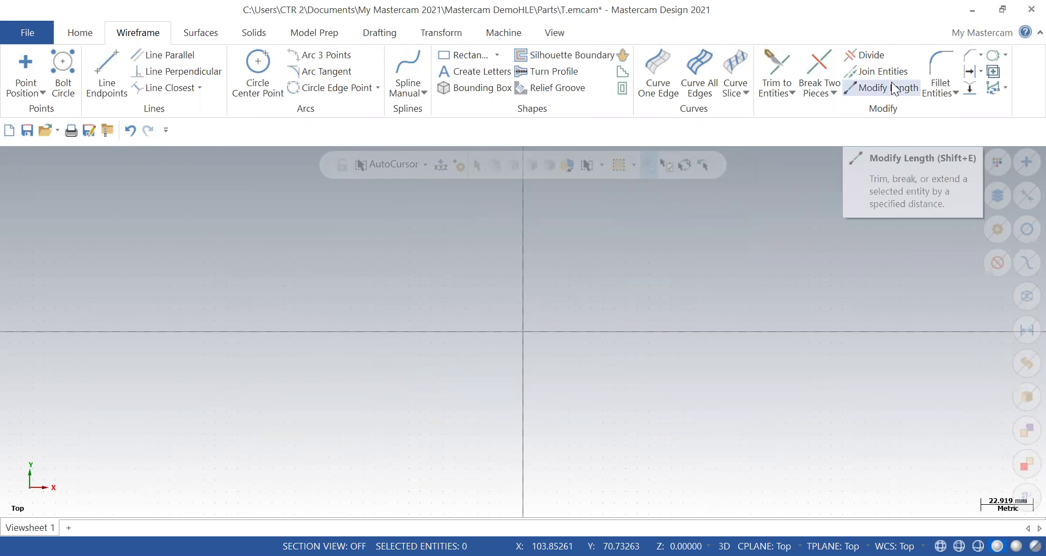
Draw a circle with Circle Center Point, centred at about X-26.6, Y7.2, with a radius of 20 mm.
{"action": "left_click", "coordinate": [257, 65]}
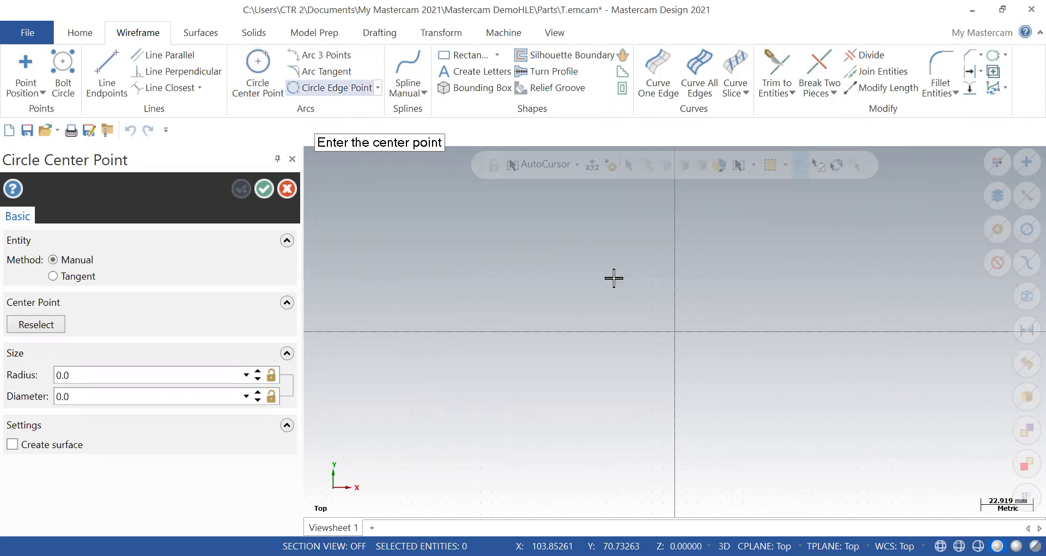
{"action": "left_click", "coordinate": [614, 315]}
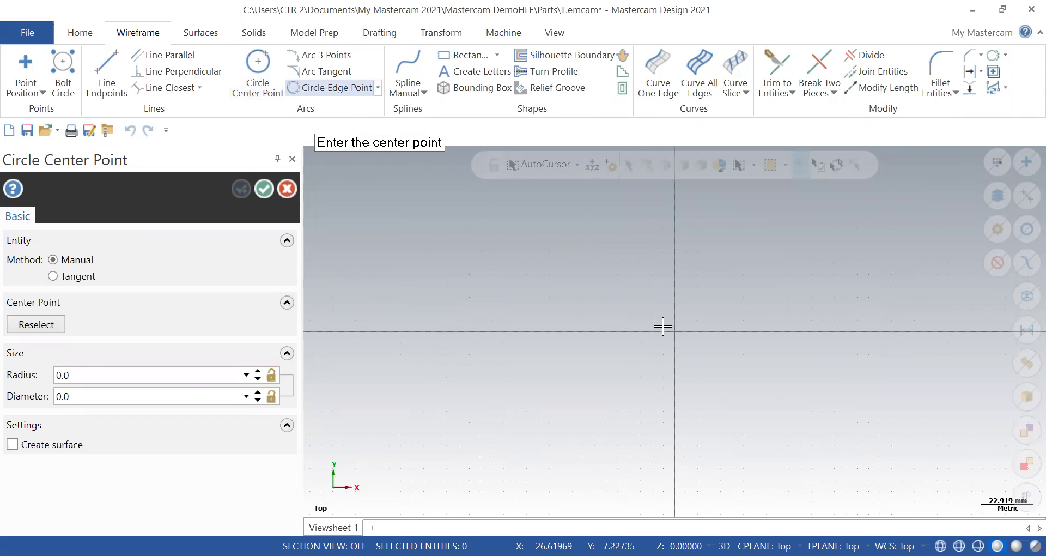
{"action": "left_click", "coordinate": [719, 326]}
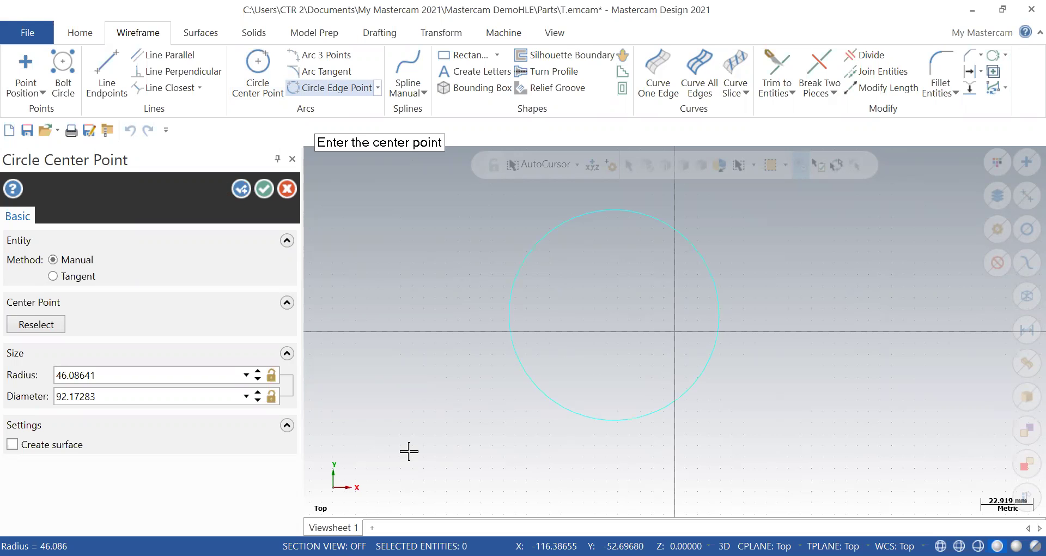
{"action": "left_click", "coordinate": [91, 378]}
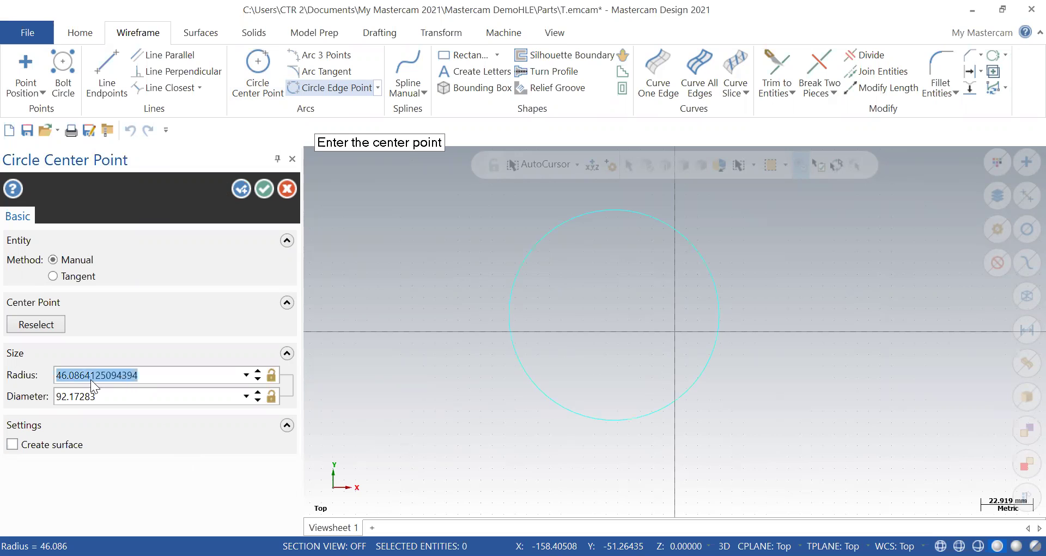
{"action": "left_click", "coordinate": [103, 401]}
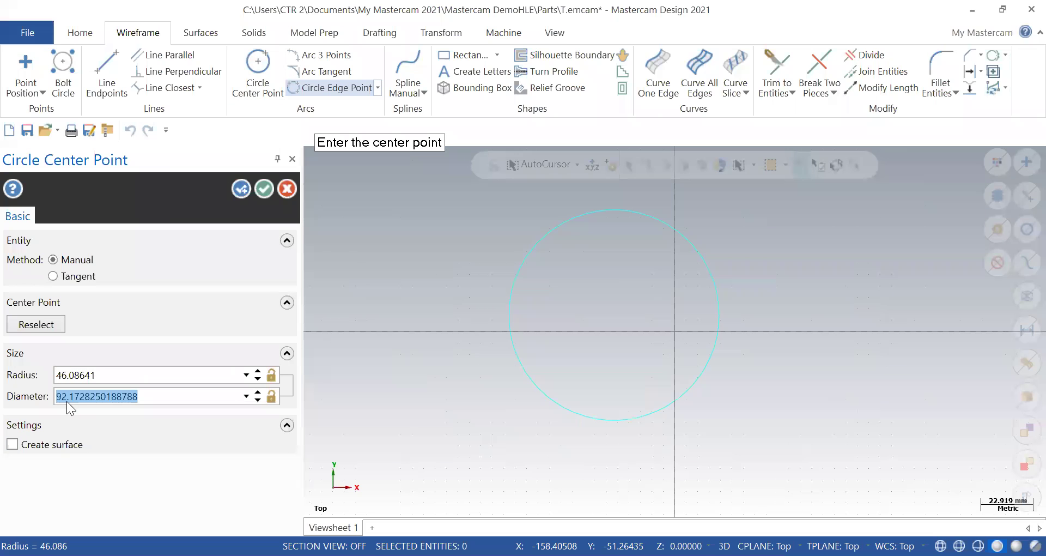
{"action": "left_click", "coordinate": [107, 375]}
{"action": "left_click", "coordinate": [106, 374]}
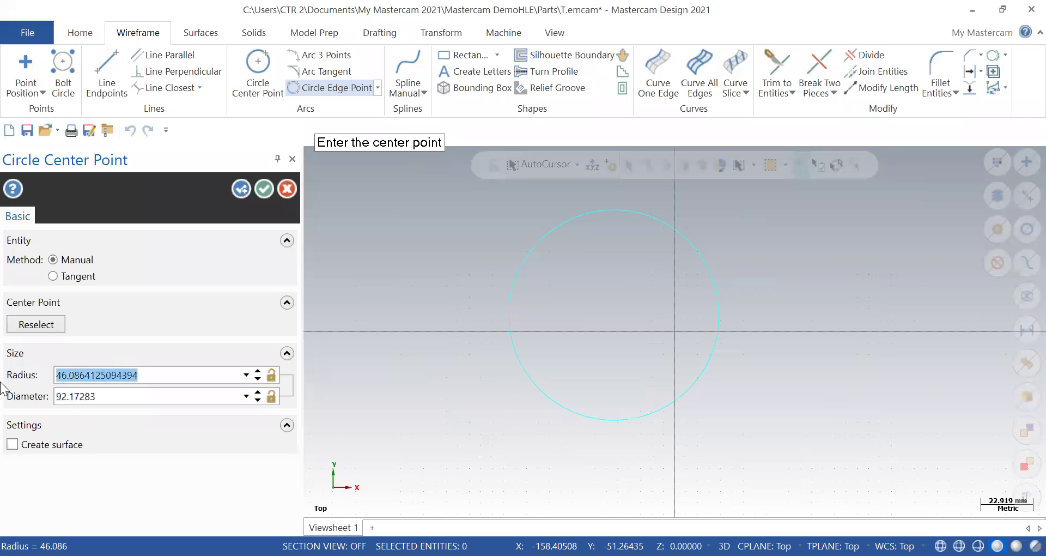
{"action": "type", "text": "20"}
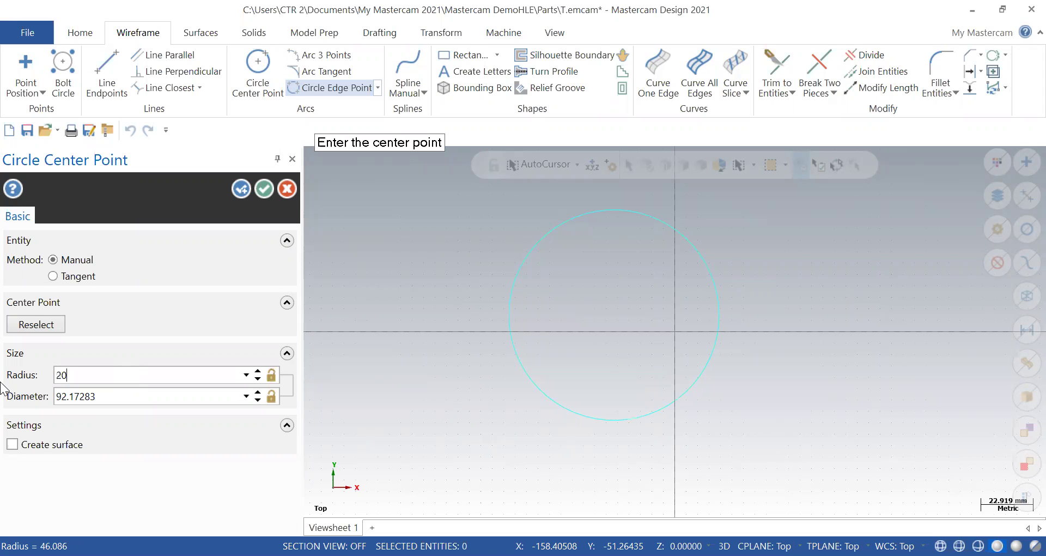
{"action": "key", "text": "Return"}
{"action": "left_click", "coordinate": [263, 190]}
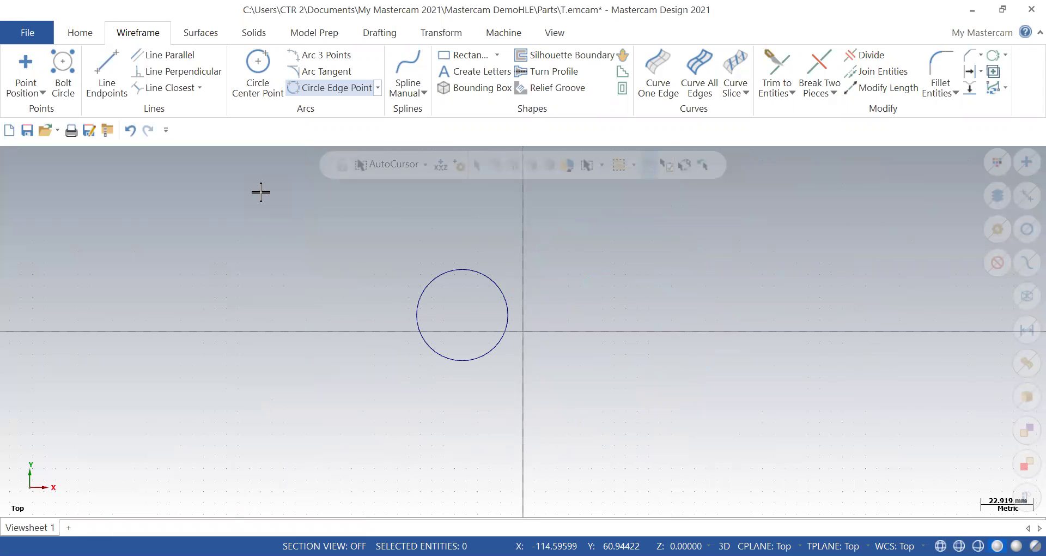
Draw a vertical line with Line Endpoints on the negative X side of the circle, with a length of 50 mm.
{"action": "left_click", "coordinate": [119, 71]}
{"action": "left_click", "coordinate": [418, 274]}
{"action": "left_click", "coordinate": [405, 377]}
{"action": "left_click", "coordinate": [418, 382]}
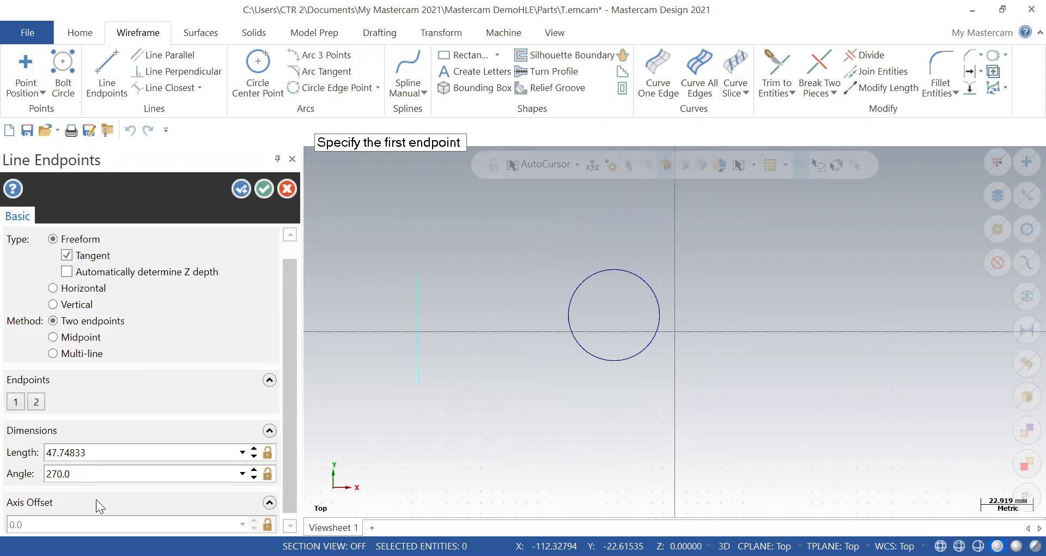
{"action": "left_click", "coordinate": [103, 456]}
{"action": "double_click", "coordinate": [103, 456]}
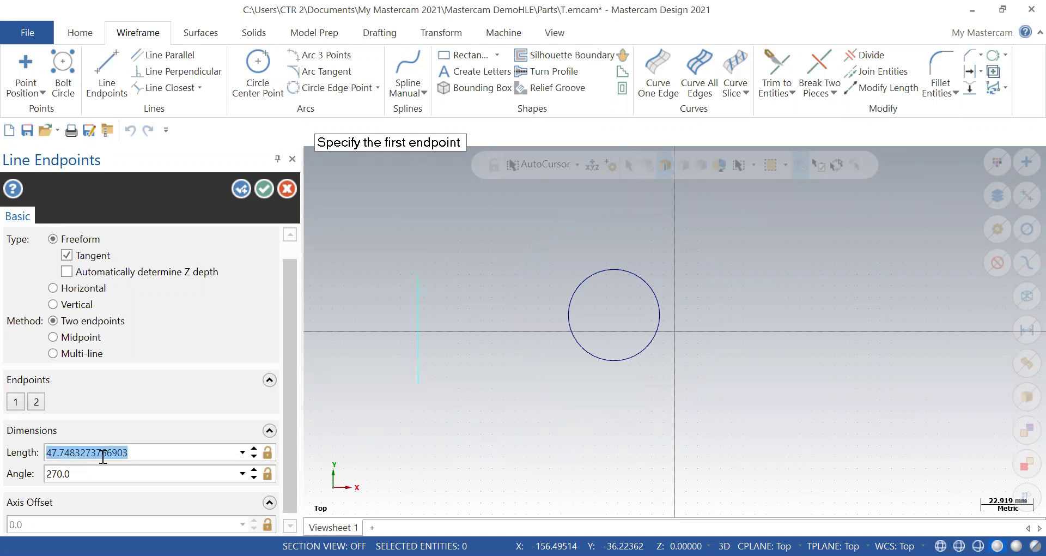
{"action": "type", "text": "50.0"}
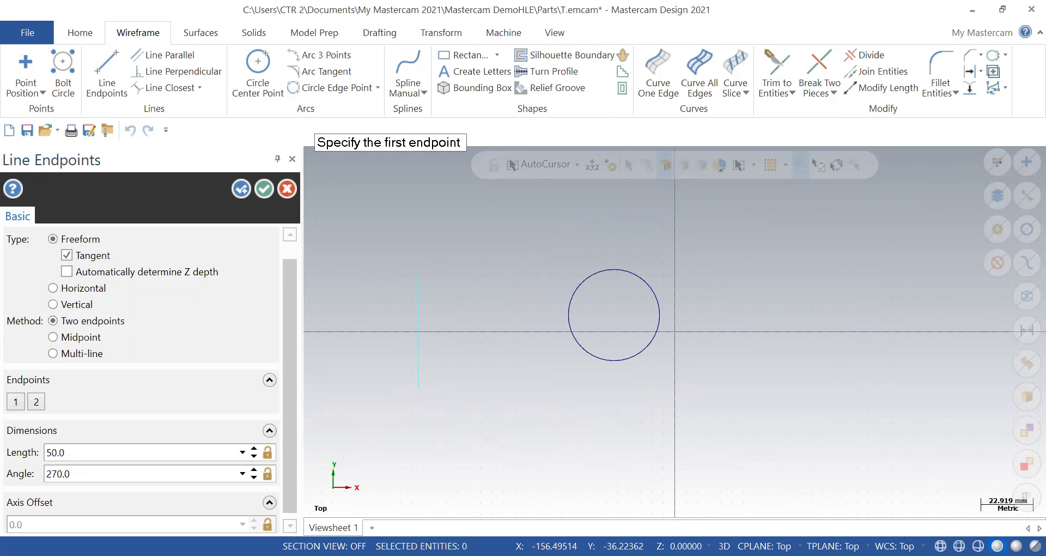
{"action": "left_click", "coordinate": [257, 192]}
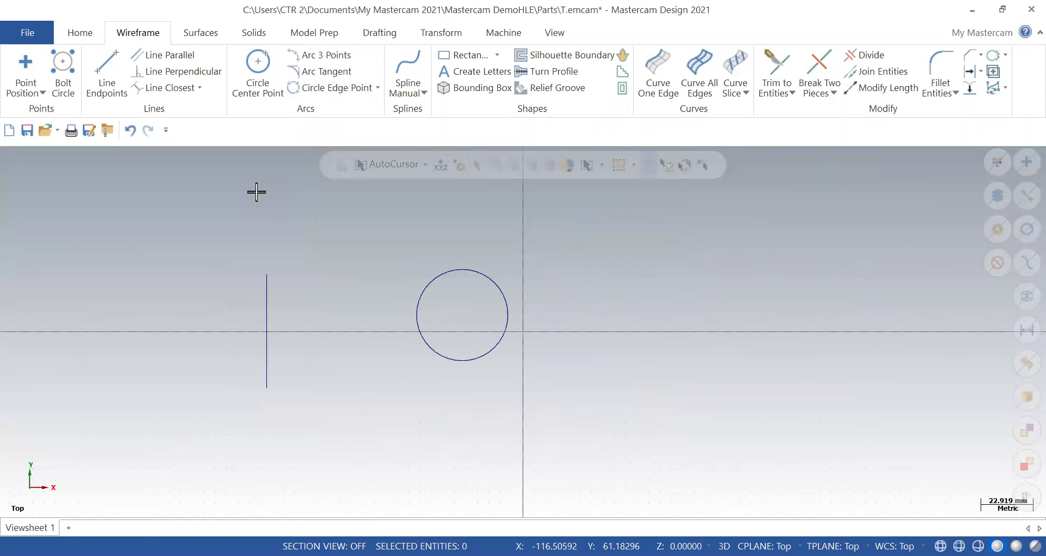
Add a circular diameter dimension to the circle, placing its text above the circle's upper positive X side.
{"action": "left_click", "coordinate": [393, 33]}
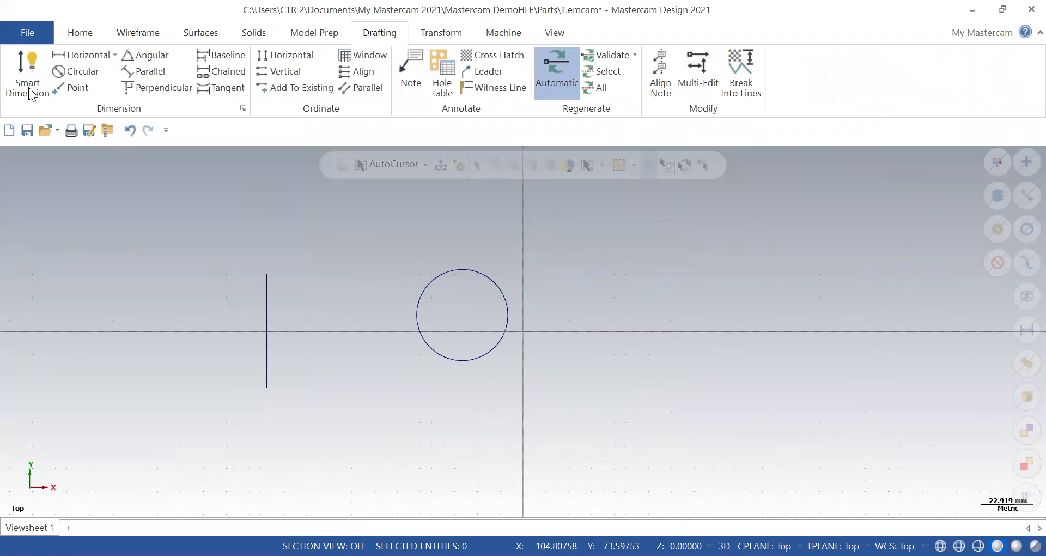
{"action": "left_click", "coordinate": [86, 71]}
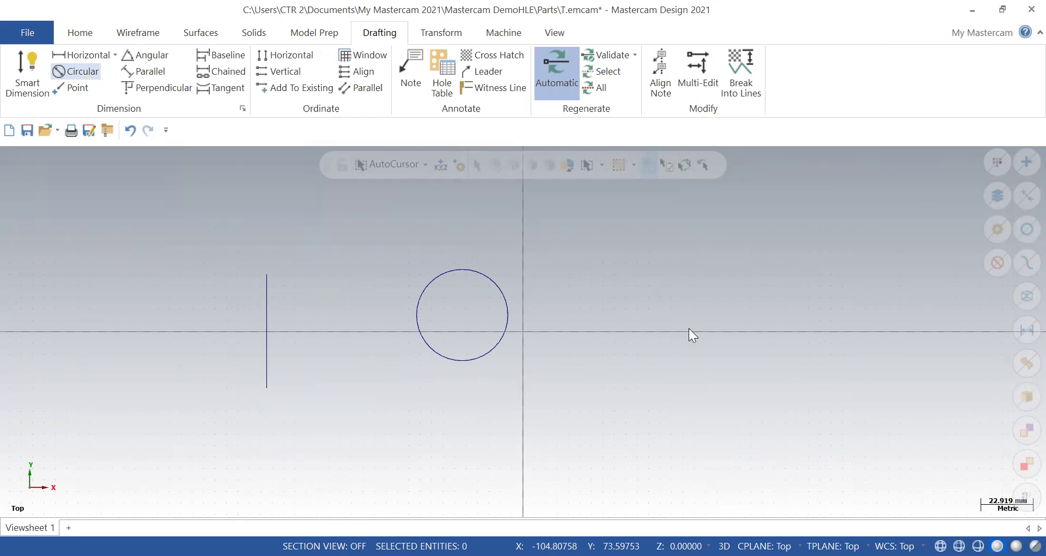
{"action": "left_click", "coordinate": [659, 315]}
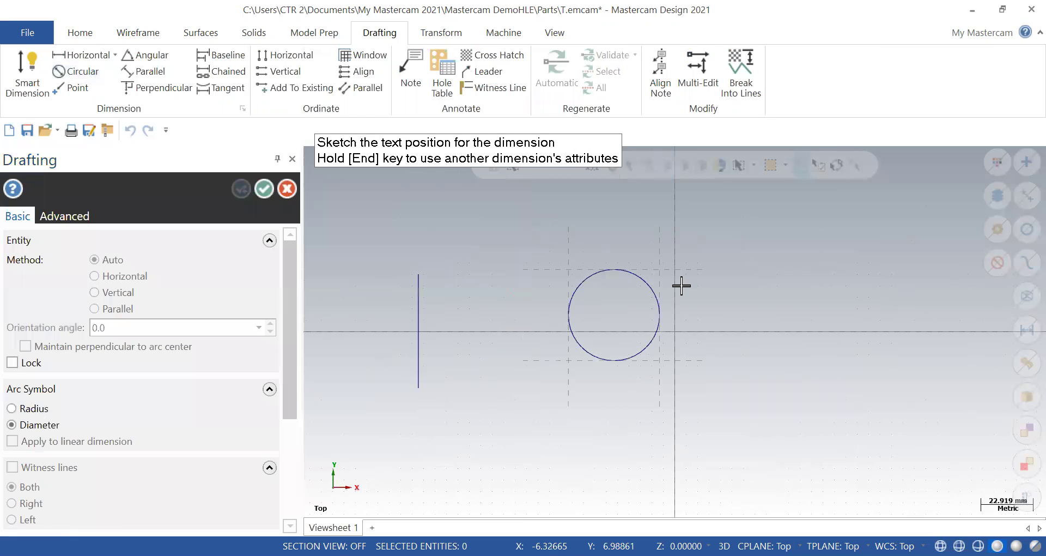
{"action": "left_click", "coordinate": [649, 252]}
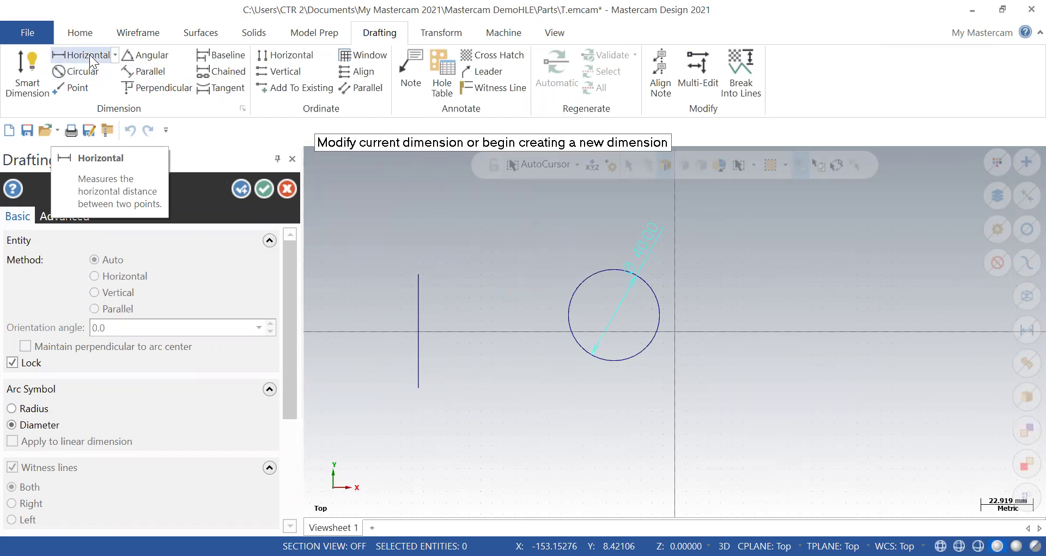
Dimension the vertical line's length with Smart Dimension, placing the dimension between the line and the circle, and leave the command.
{"action": "left_click", "coordinate": [29, 62]}
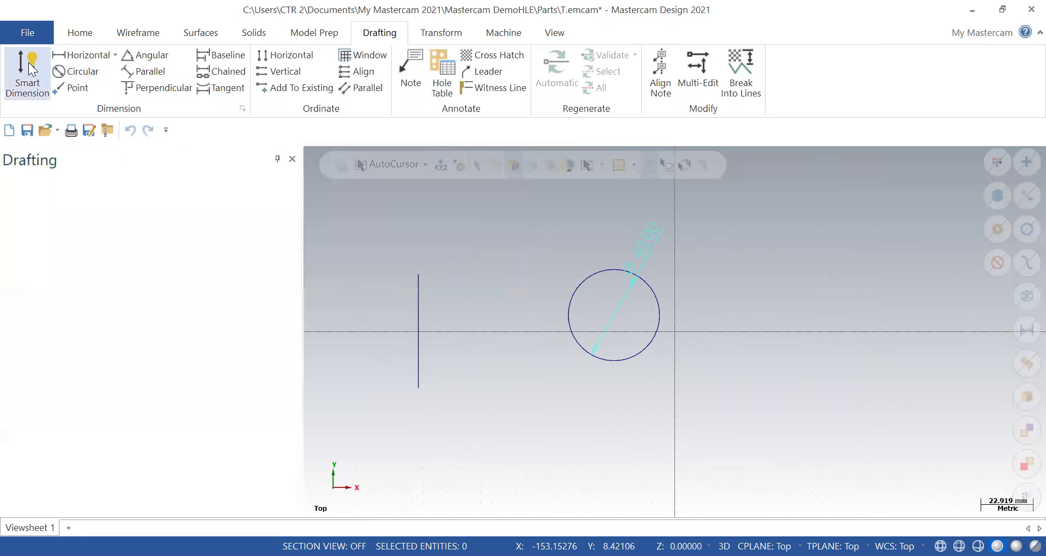
{"action": "left_click", "coordinate": [418, 356]}
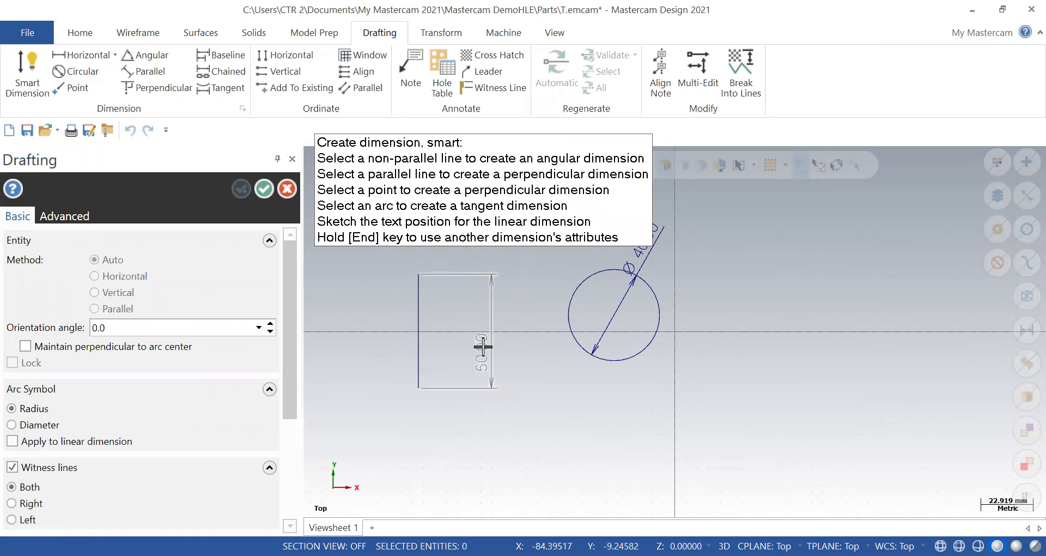
{"action": "left_click", "coordinate": [475, 324]}
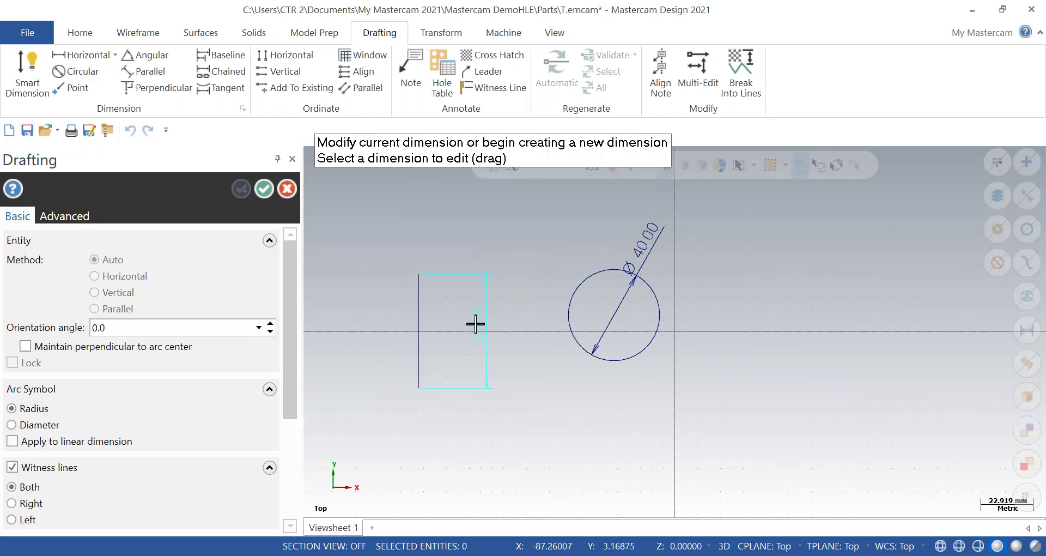
{"action": "left_click", "coordinate": [377, 318]}
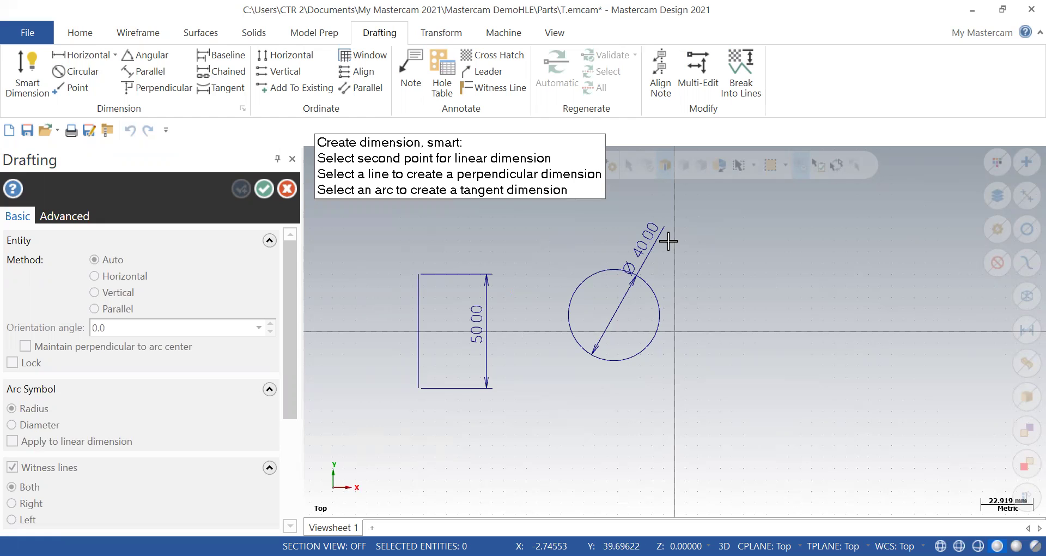
{"action": "left_click", "coordinate": [284, 182]}
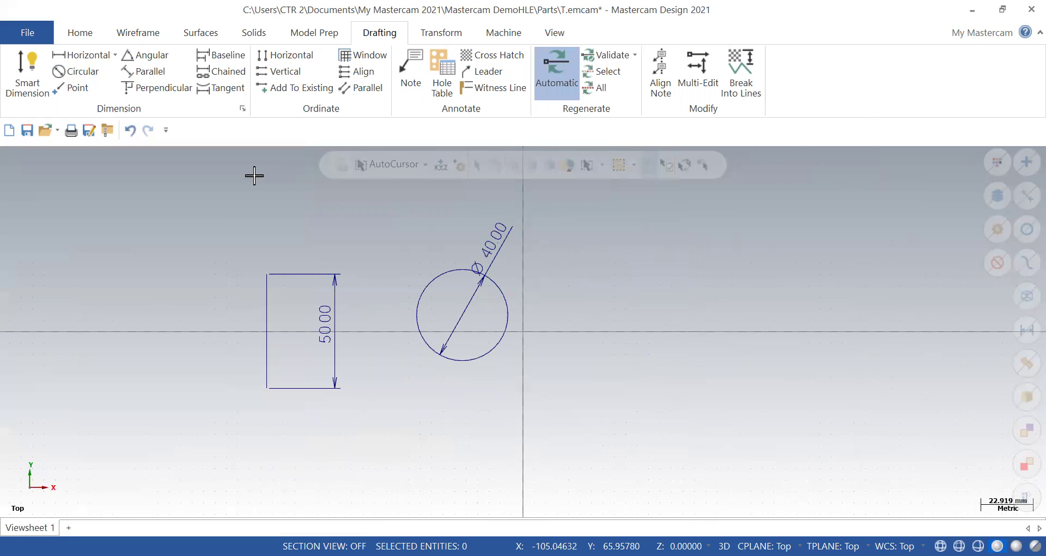
Dimension the vertical line's length again with Smart Dimension, placing the dimension on the side away from the circle.
{"action": "left_click", "coordinate": [29, 74]}
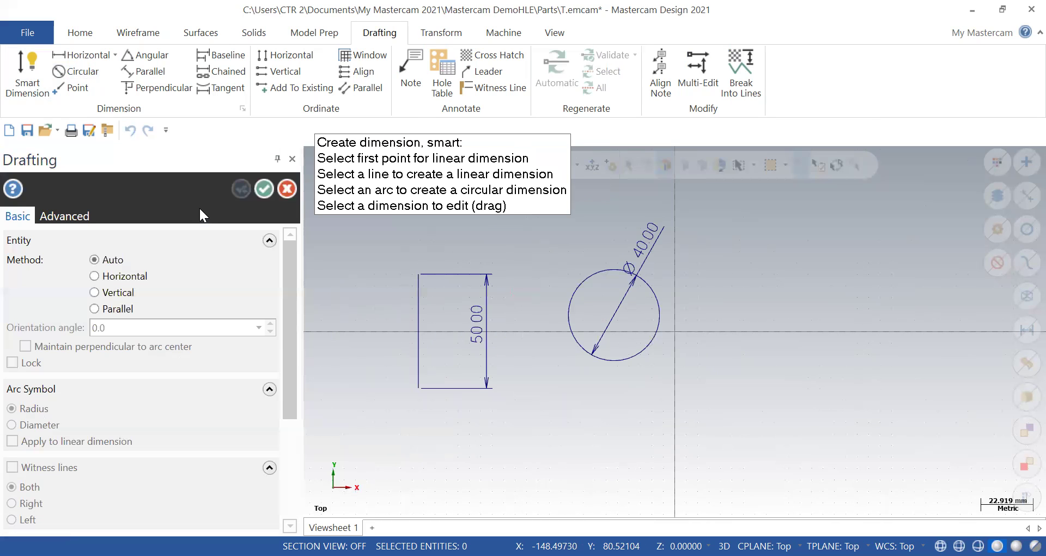
{"action": "left_click", "coordinate": [417, 325]}
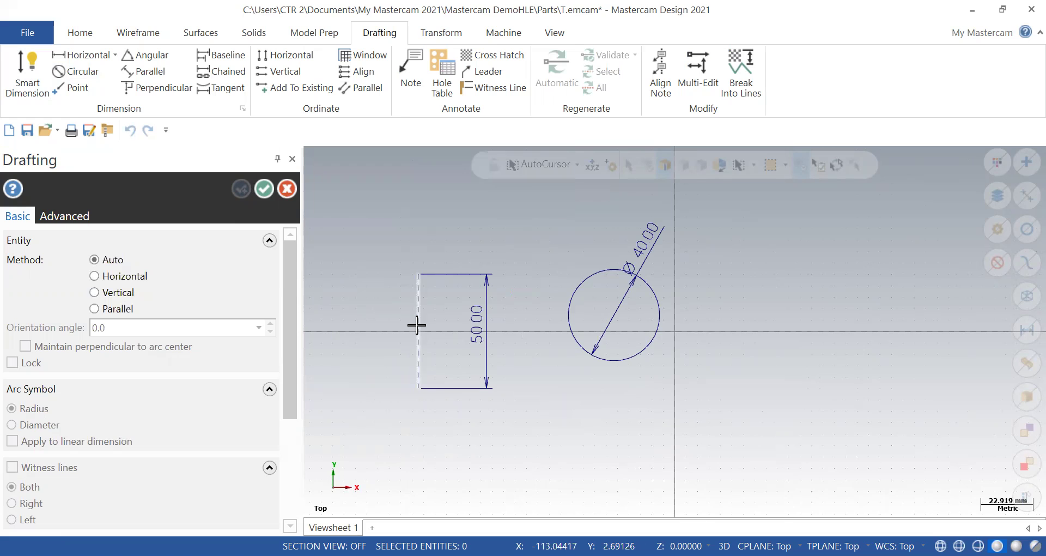
{"action": "left_click", "coordinate": [363, 321]}
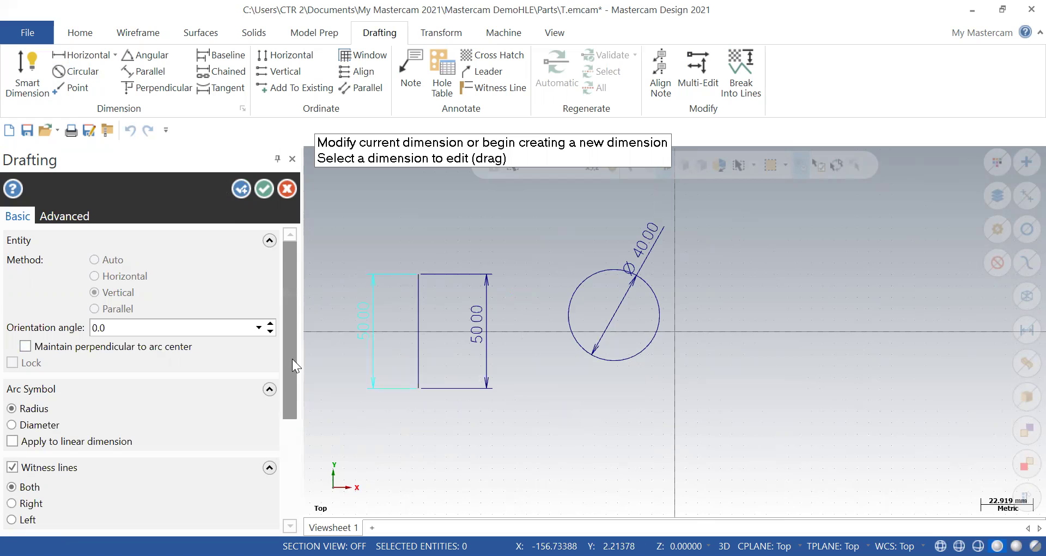
Set the new line dimension's decimal places to 0.
{"action": "scroll", "coordinate": [291, 405], "scroll_direction": "down", "scroll_amount": 1}
{"action": "scroll", "coordinate": [293, 414], "scroll_direction": "down", "scroll_amount": 3}
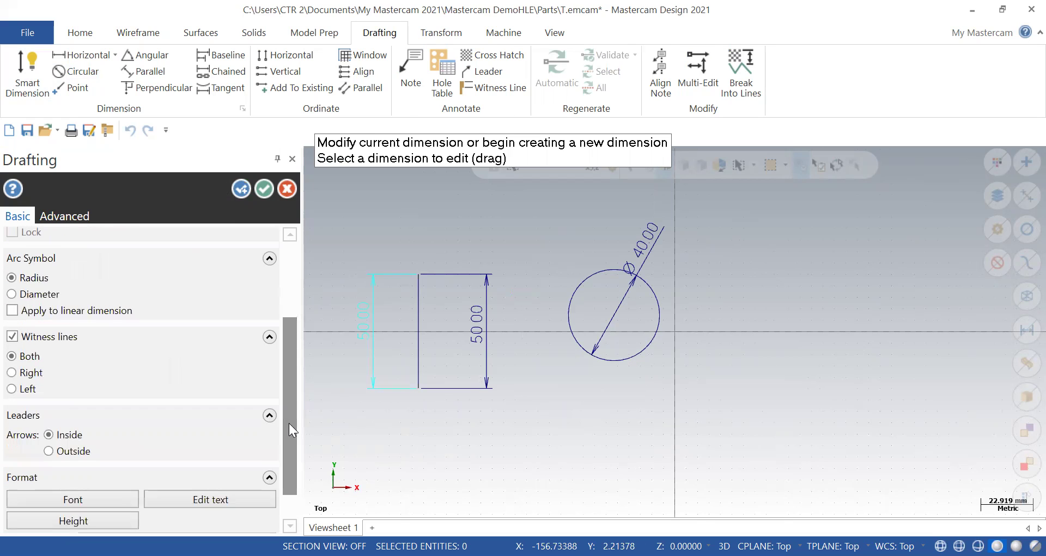
{"action": "scroll", "coordinate": [290, 450], "scroll_direction": "down", "scroll_amount": 1}
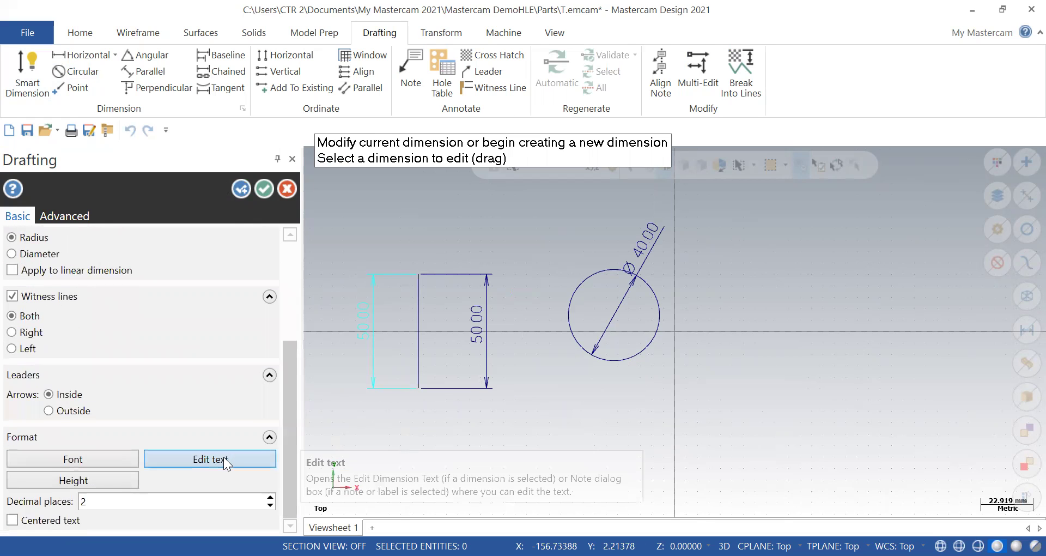
{"action": "left_click", "coordinate": [140, 500]}
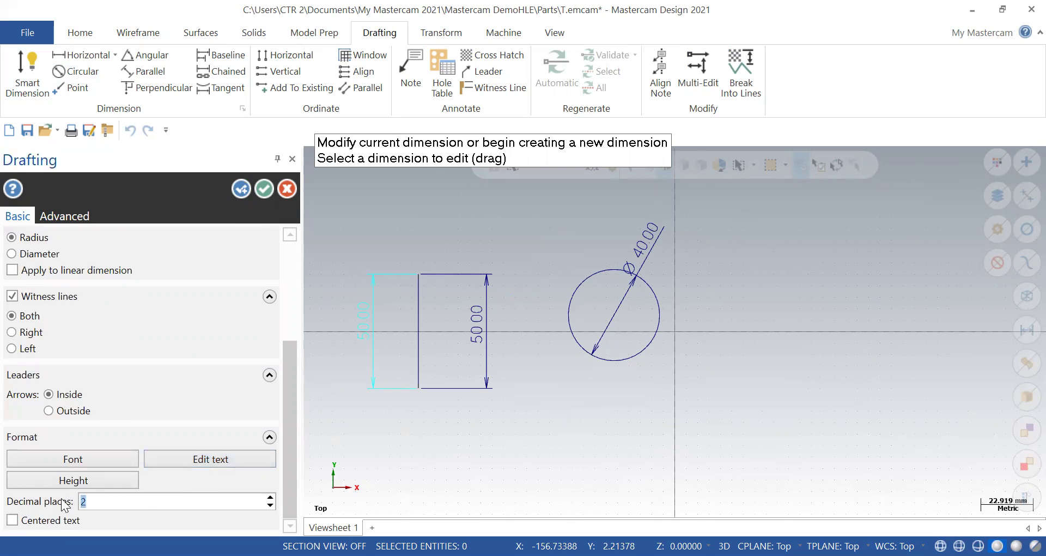
{"action": "type", "text": "0"}
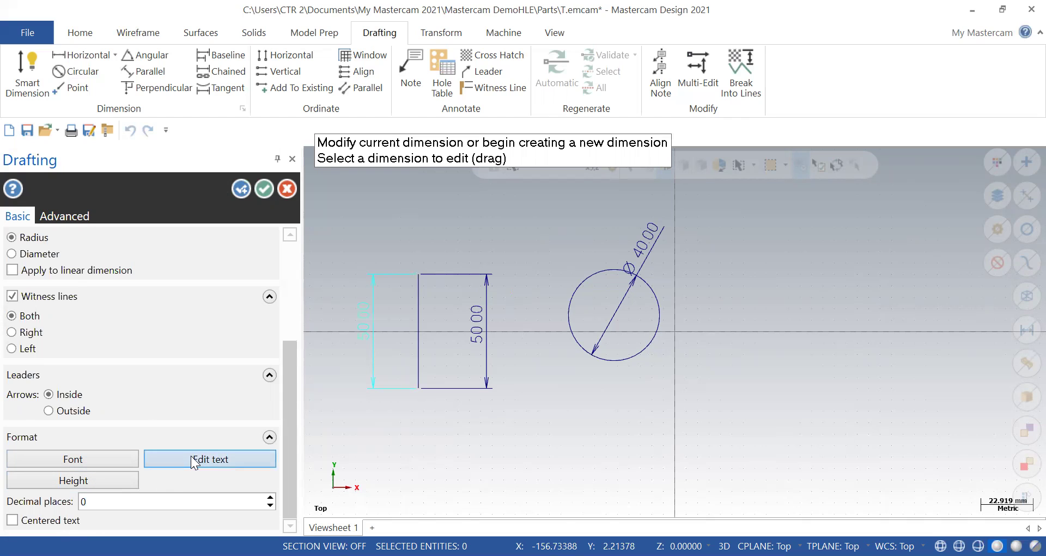
Set the dimension's text height to 20, applied to dimensions and notes, keeping the current arrowhead and tolerance ratio.
{"action": "left_click", "coordinate": [103, 475]}
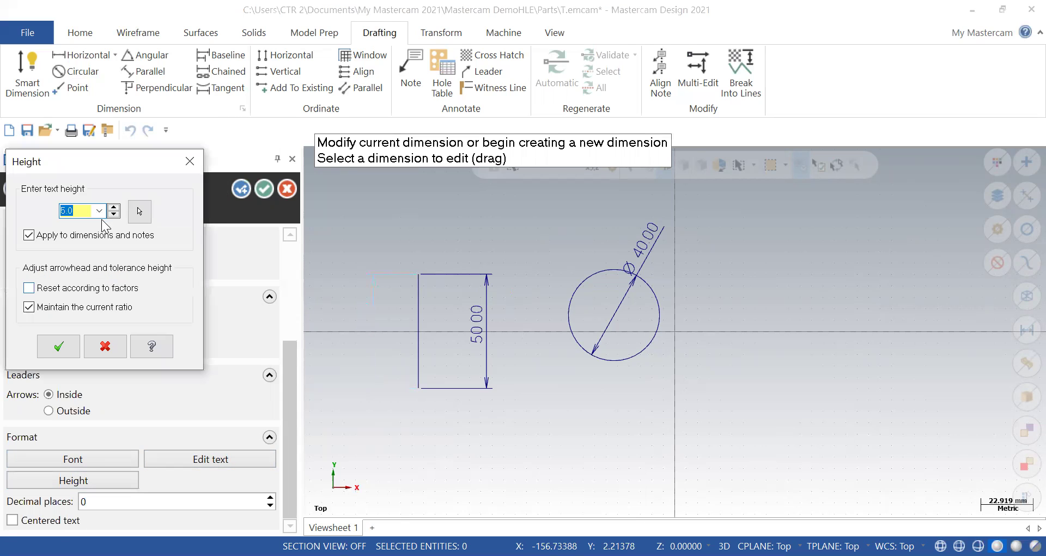
{"action": "type", "text": "1"}
{"action": "type", "text": "20"}
{"action": "left_click", "coordinate": [47, 348]}
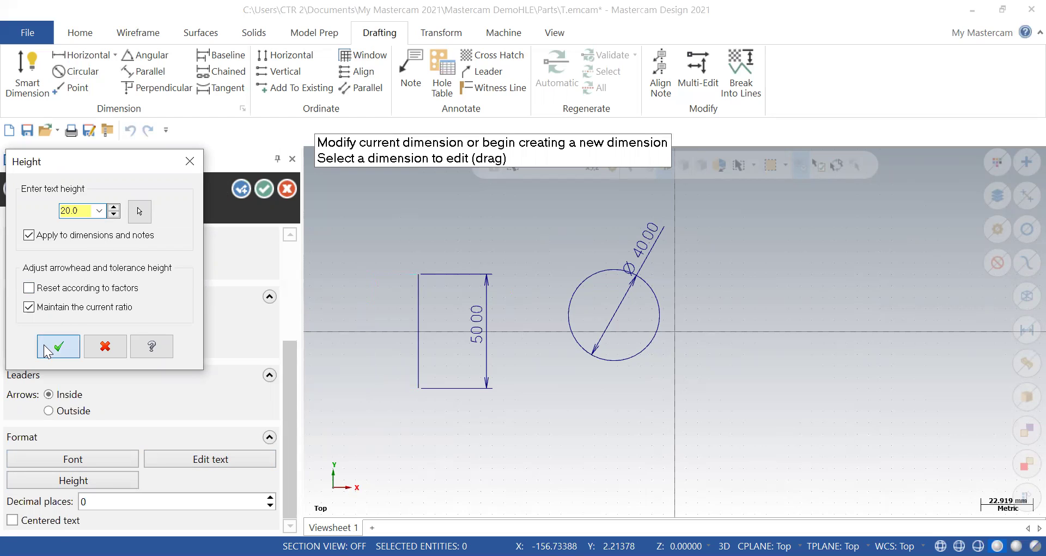
{"action": "left_click", "coordinate": [393, 421]}
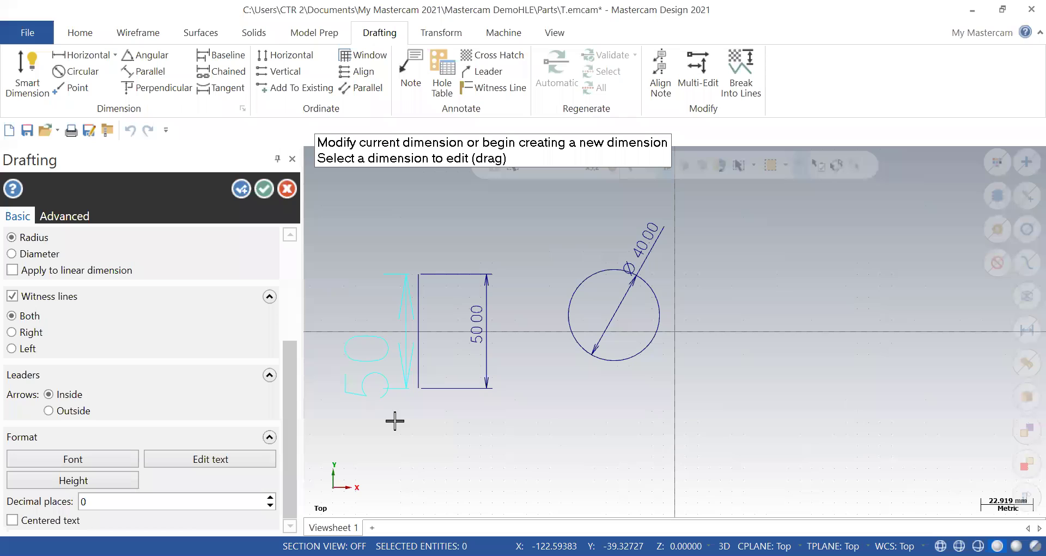
Replace the new line dimension's text with "YTDYJDT" and finish the dimension.
{"action": "left_click", "coordinate": [250, 459]}
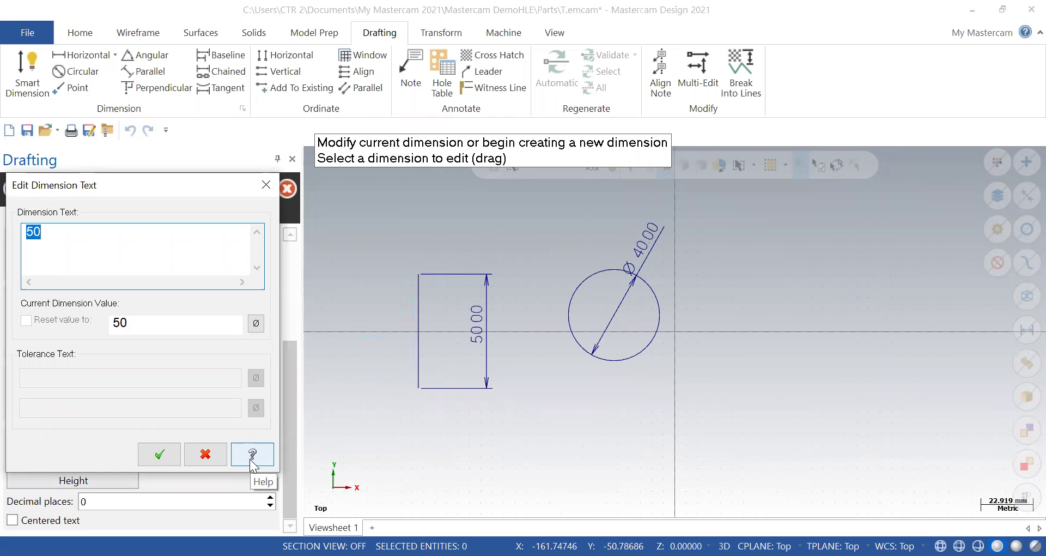
{"action": "type", "text": "YTDYJDT"}
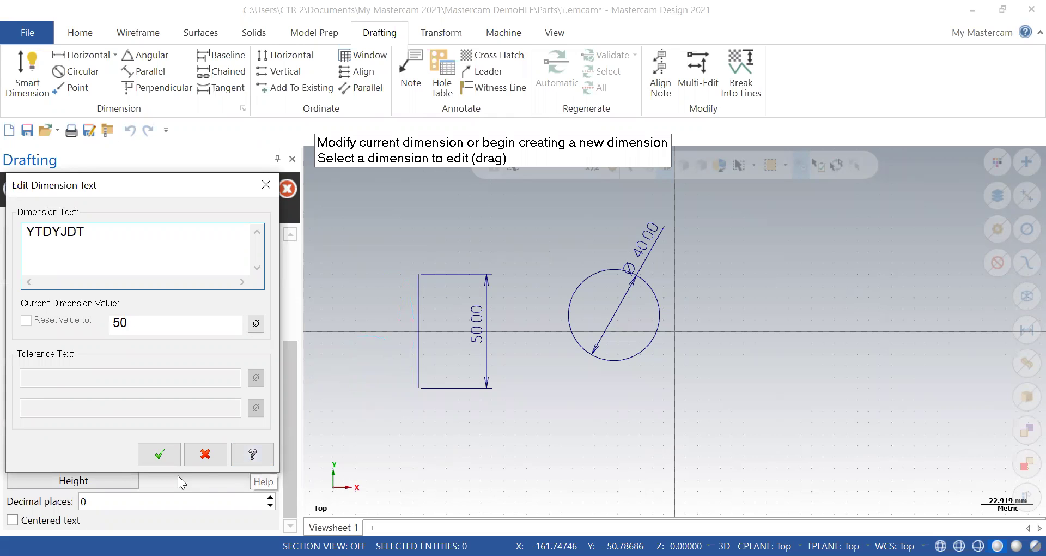
{"action": "left_click", "coordinate": [159, 454]}
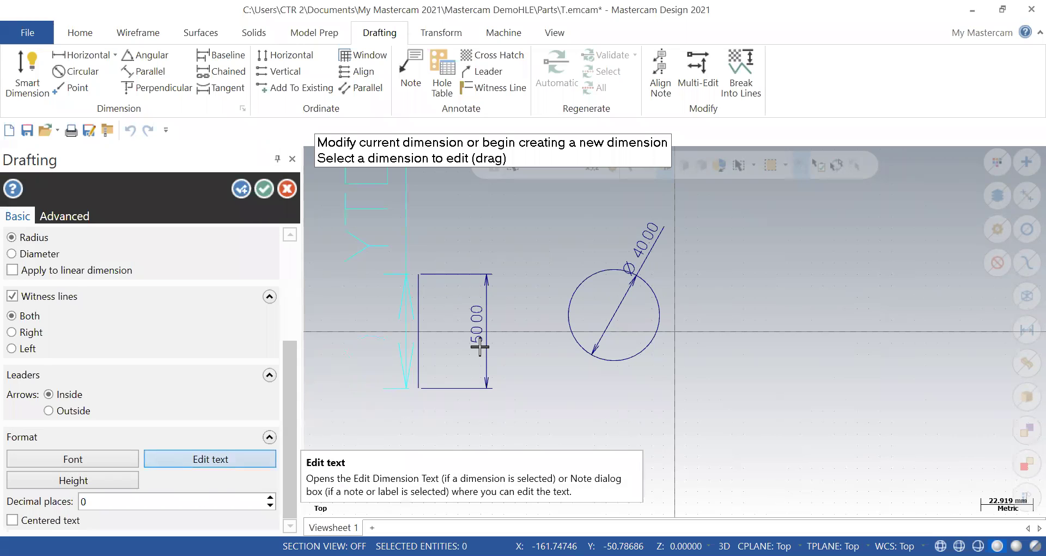
{"action": "scroll", "coordinate": [480, 346], "scroll_direction": "down", "scroll_amount": 3}
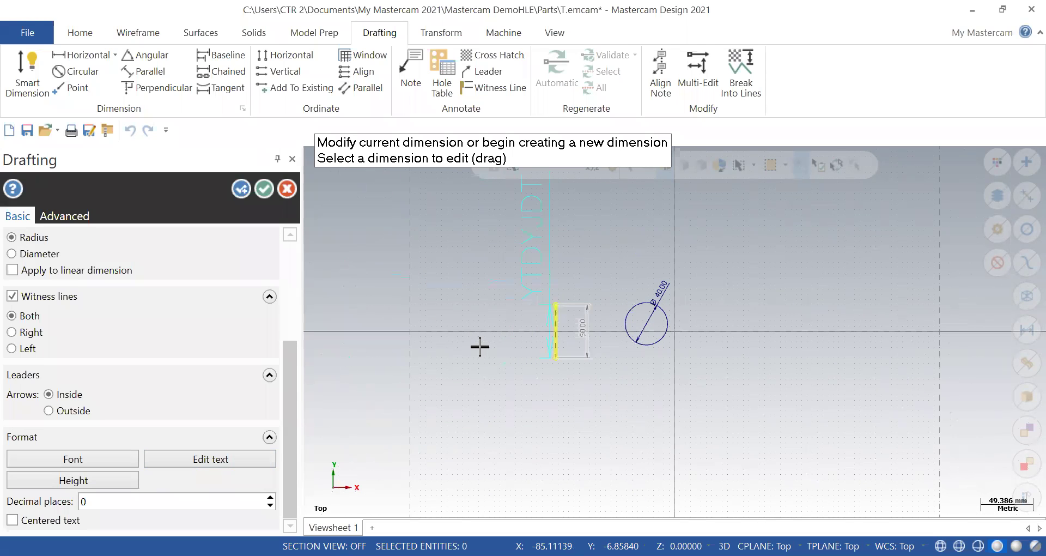
{"action": "left_click", "coordinate": [267, 195]}
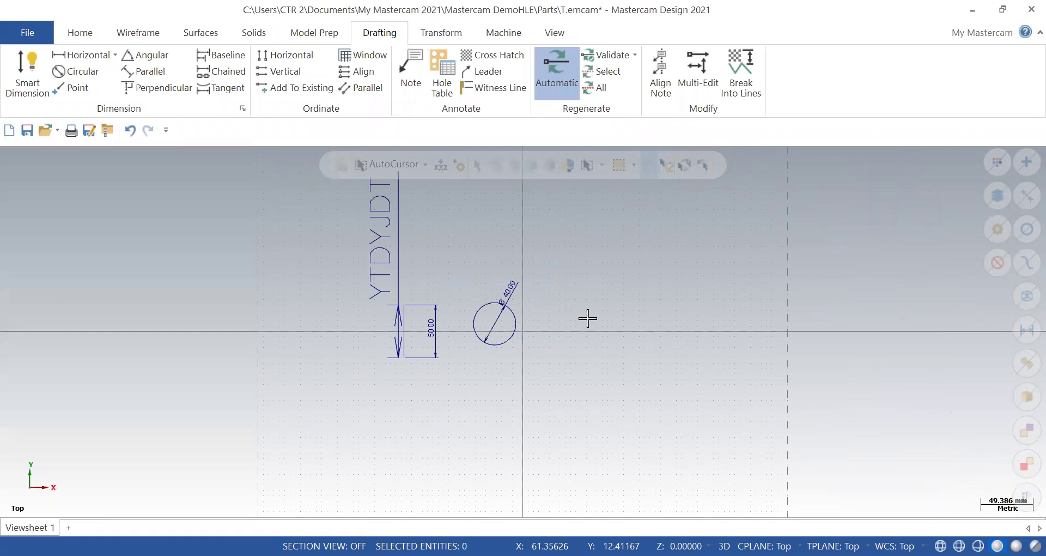
Delete the line, the circle and all their dimensions together.
{"action": "scroll", "coordinate": [588, 318], "scroll_direction": "down", "scroll_amount": 3}
{"action": "left_click_drag", "start_coordinate": [569, 245], "coordinate": [351, 423]}
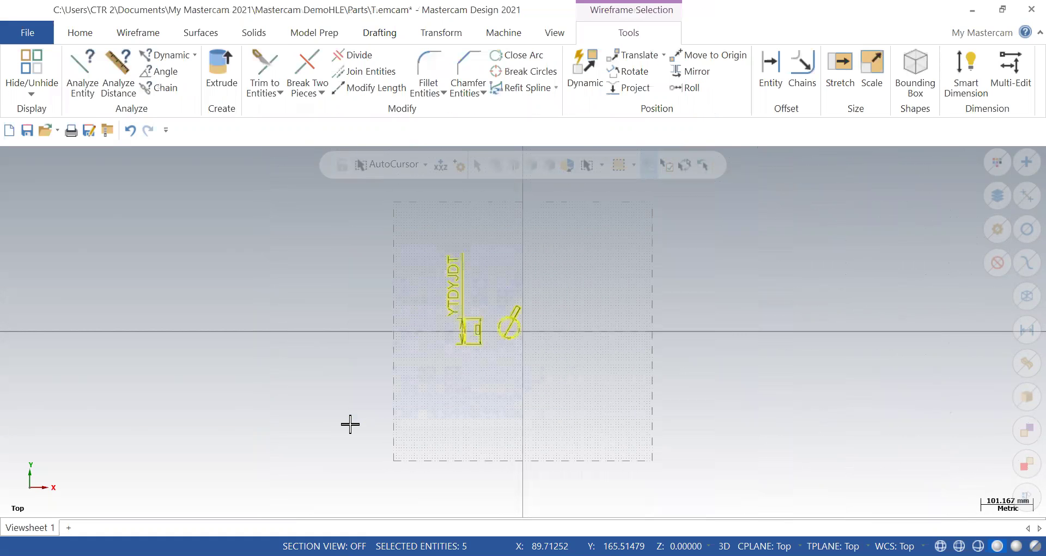
{"action": "key", "text": "Delete"}
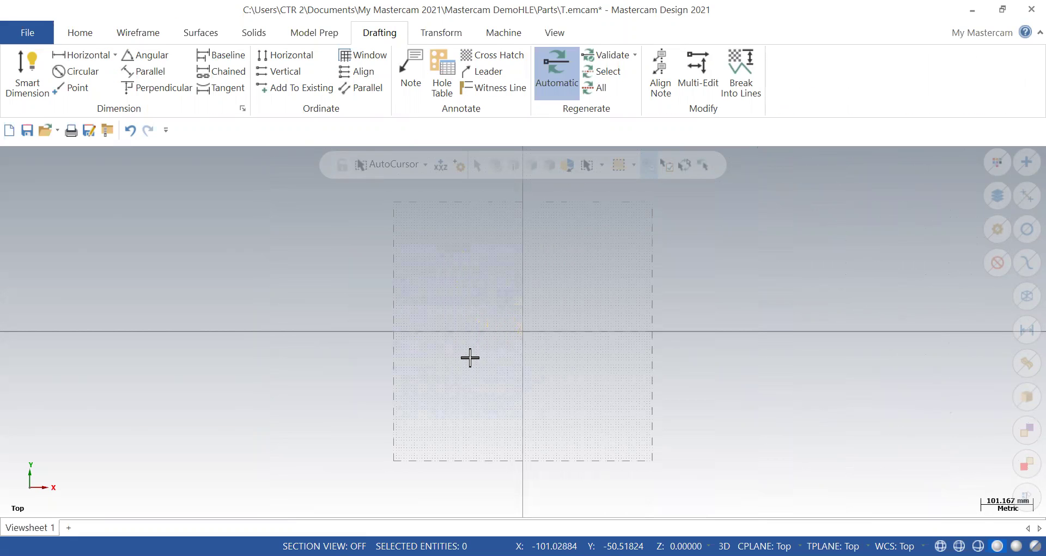
Hide the grid in the graphics window.
{"action": "scroll", "coordinate": [514, 325], "scroll_direction": "up", "scroll_amount": 4}
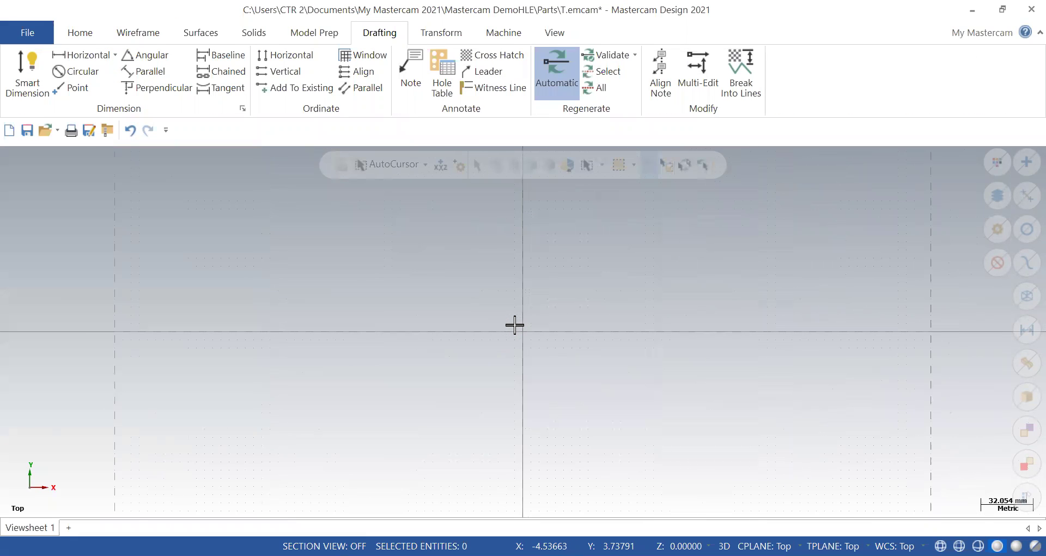
{"action": "left_click", "coordinate": [556, 35]}
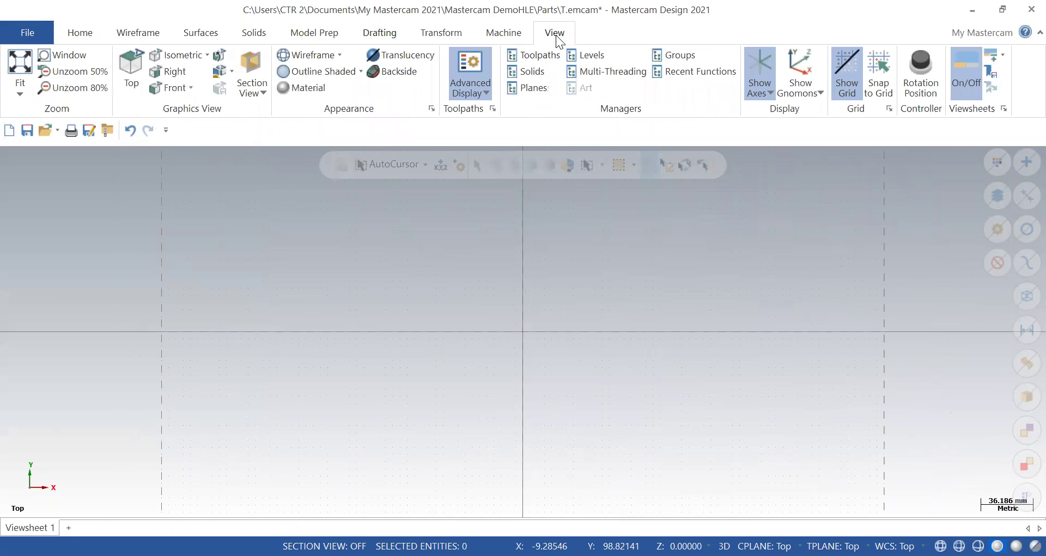
{"action": "left_click", "coordinate": [840, 62]}
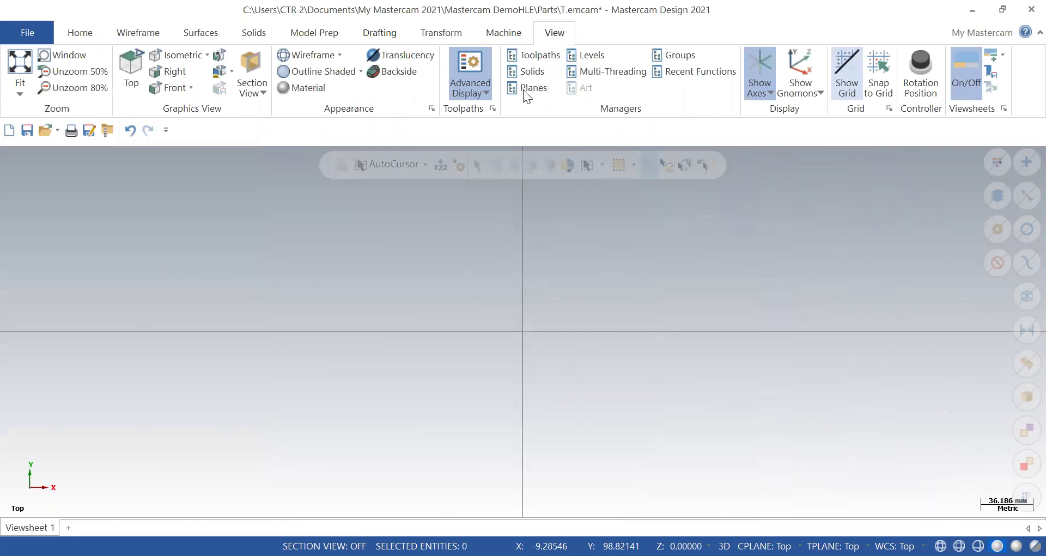
Draw two Circle Center Point circles: radius about 42.5 mm near X-64.5, Y3.8, and radius about 35.8 mm near X55.4, Y-9.4.
{"action": "left_click", "coordinate": [154, 34]}
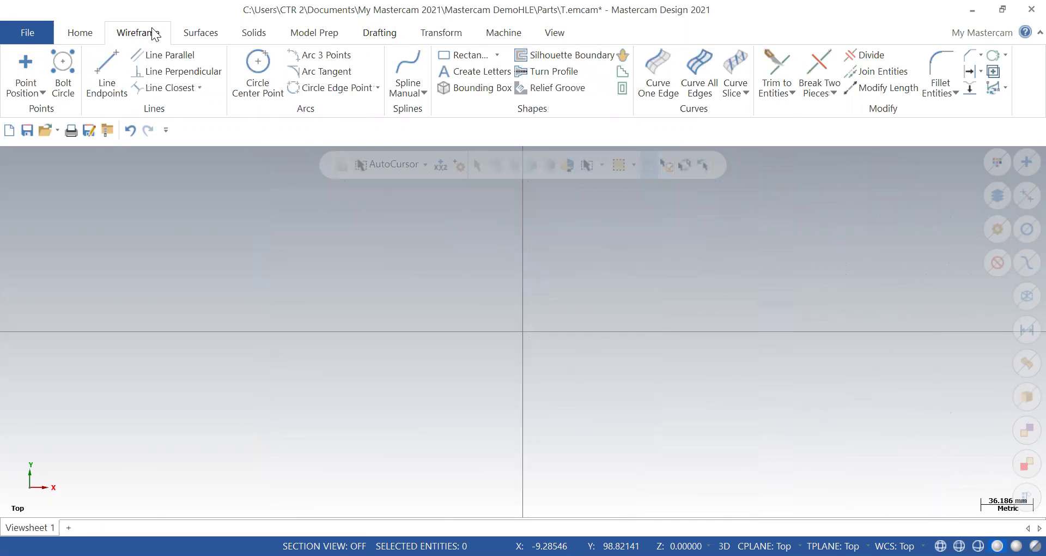
{"action": "left_click", "coordinate": [264, 64]}
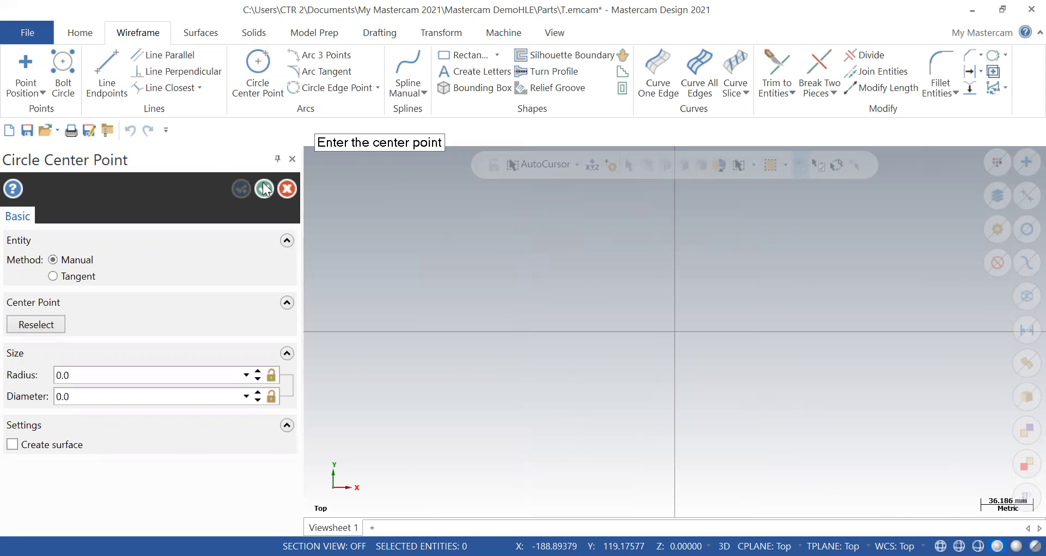
{"action": "left_click", "coordinate": [581, 326]}
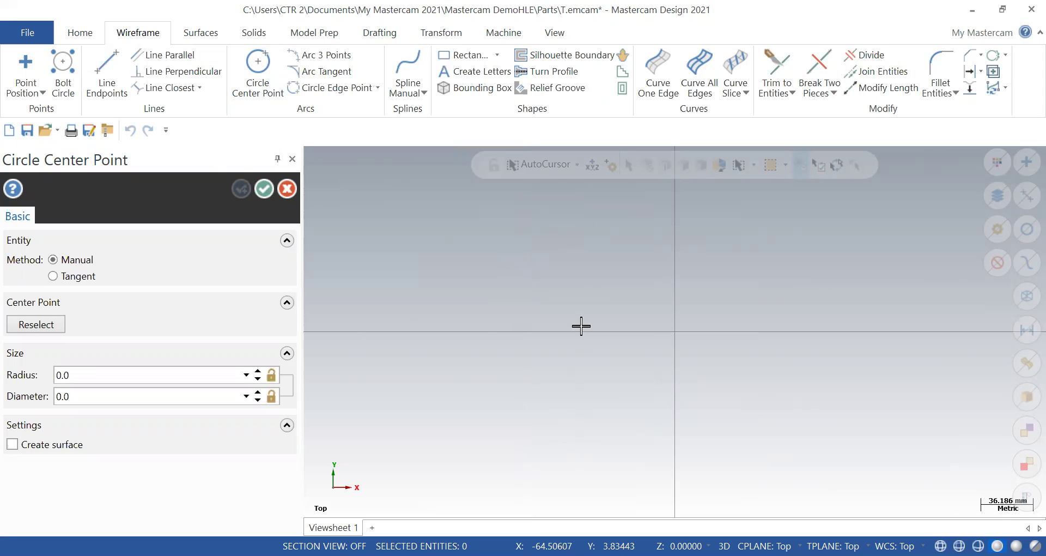
{"action": "left_click", "coordinate": [603, 269]}
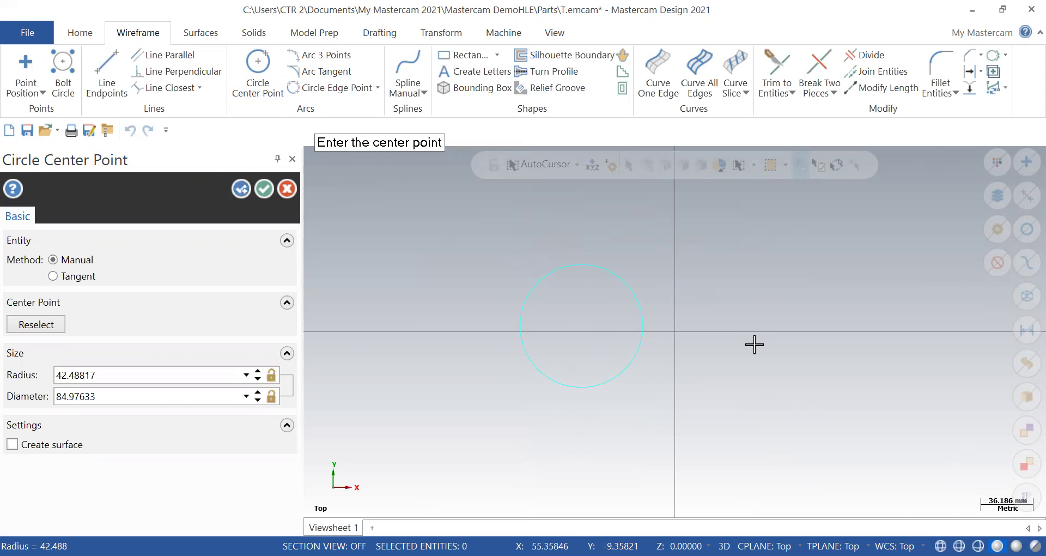
{"action": "left_click", "coordinate": [754, 344]}
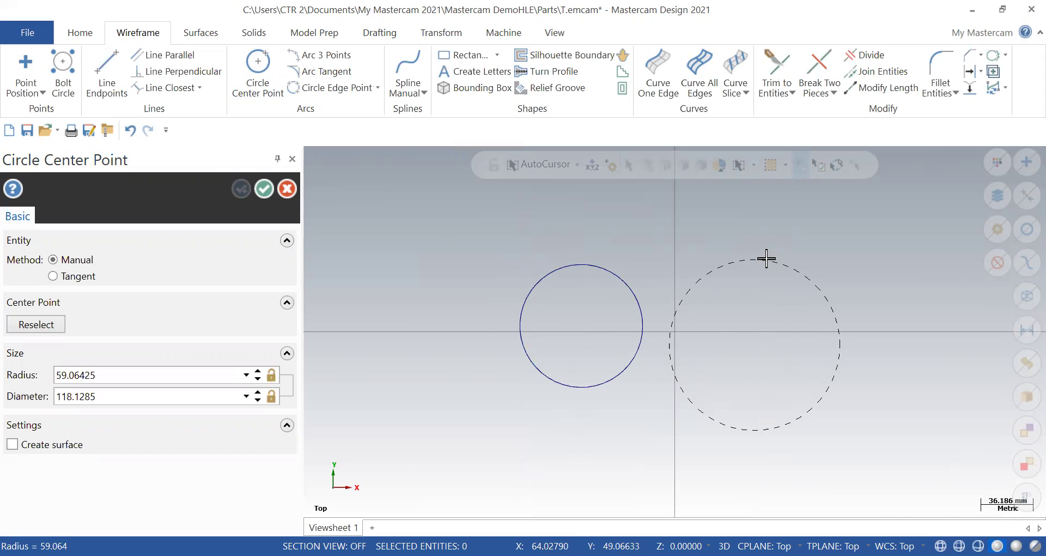
{"action": "left_click", "coordinate": [761, 293]}
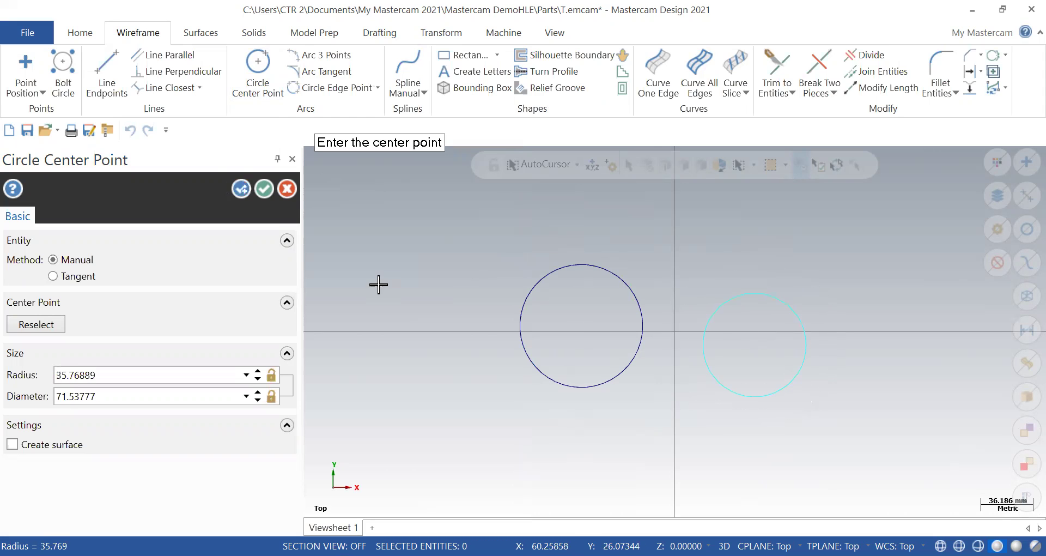
{"action": "left_click", "coordinate": [265, 188]}
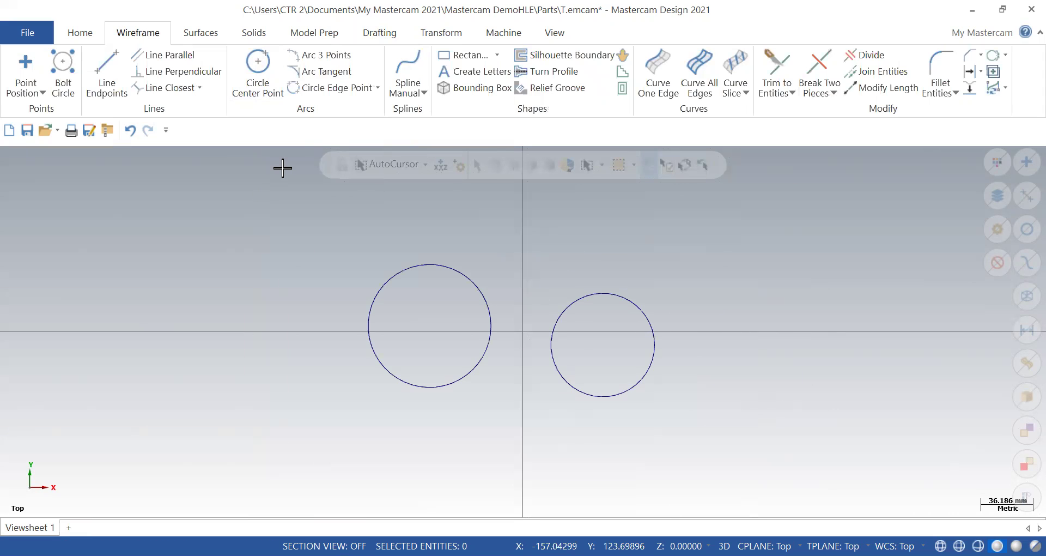
Draw a 2 Points Circle Edge Point circle of about 17.7 mm radius, centred near X-197.4, Y-2, clear of the two larger circles.
{"action": "left_click", "coordinate": [331, 88]}
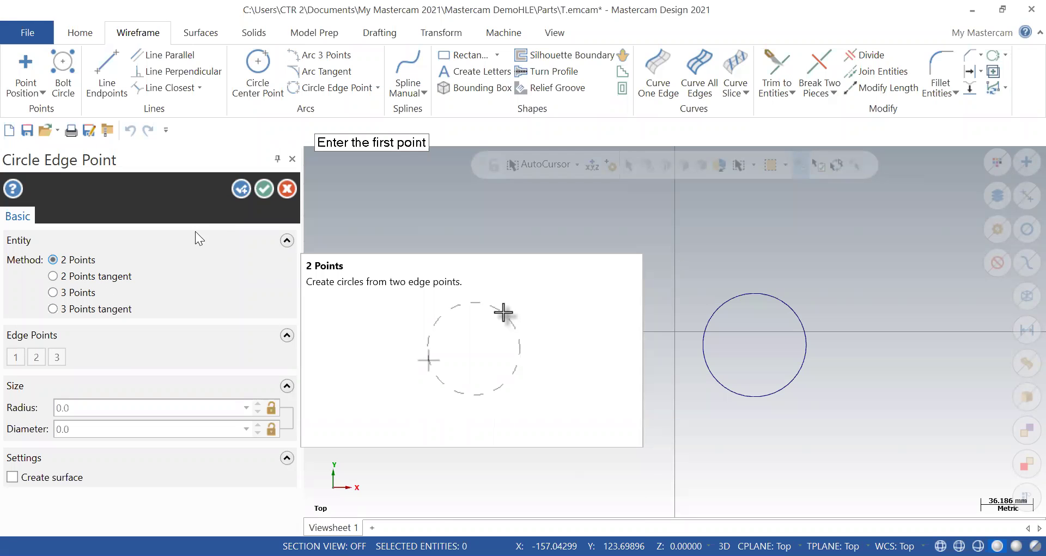
{"action": "left_click", "coordinate": [373, 314]}
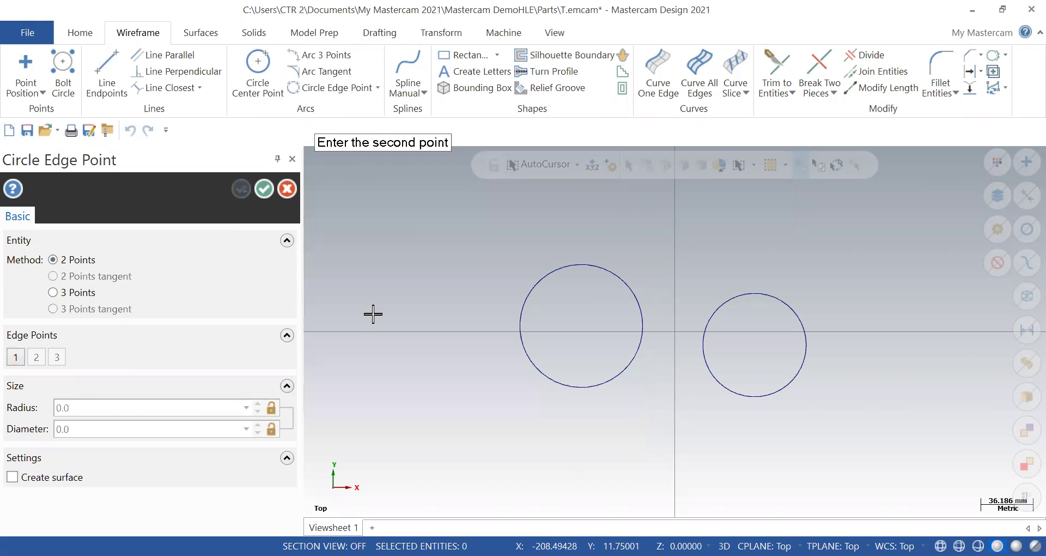
{"action": "left_click", "coordinate": [404, 354]}
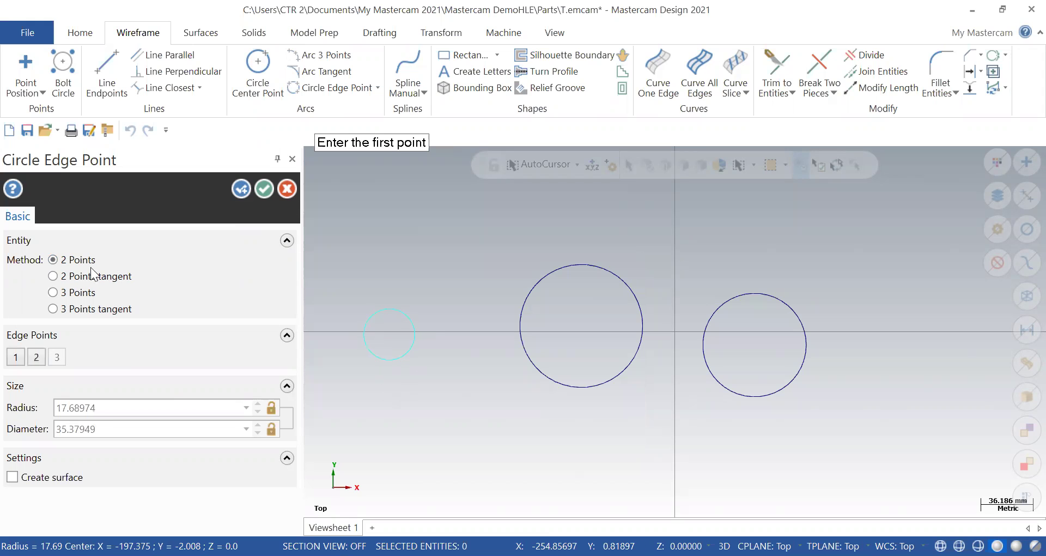
Create a 2 Points tangent circle touching the upper facing sides of the two larger circles, with a radius of 50 mm.
{"action": "left_click", "coordinate": [80, 276]}
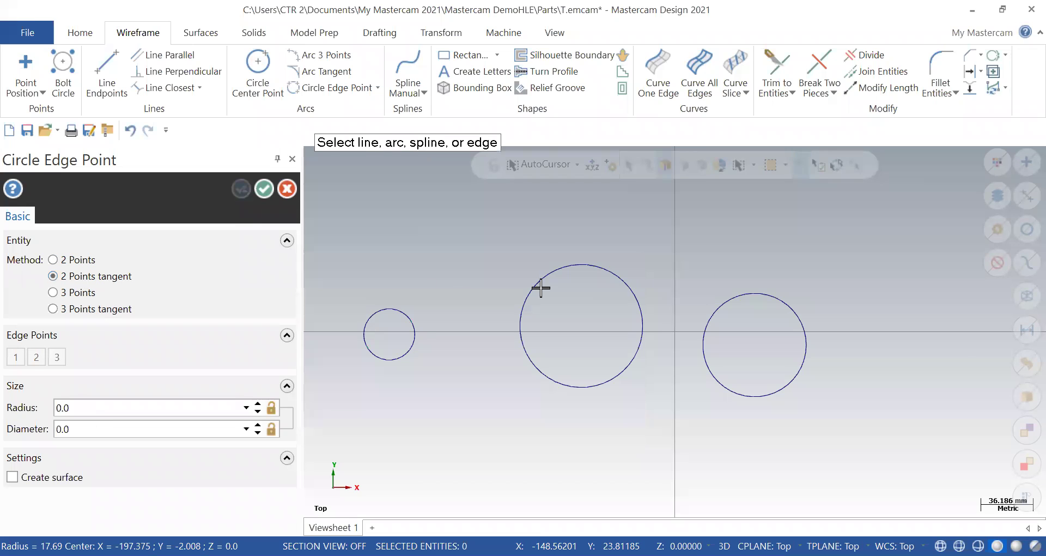
{"action": "left_click", "coordinate": [628, 283]}
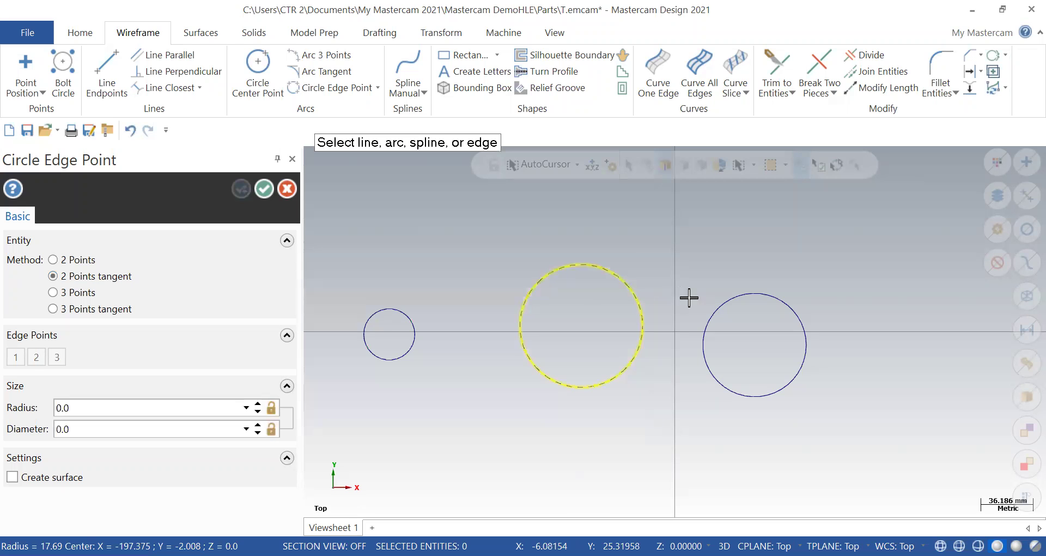
{"action": "left_click", "coordinate": [728, 300]}
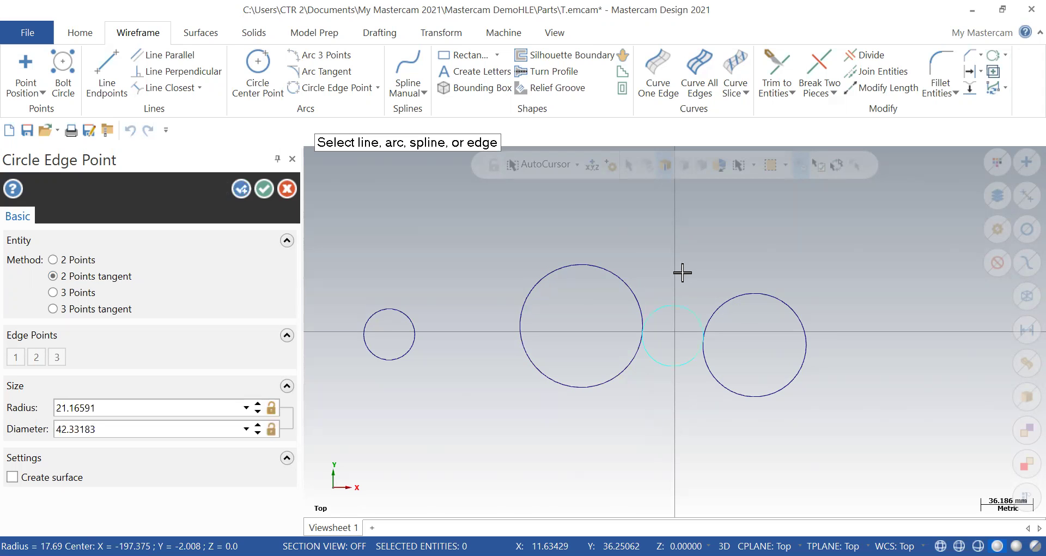
{"action": "left_click", "coordinate": [107, 408]}
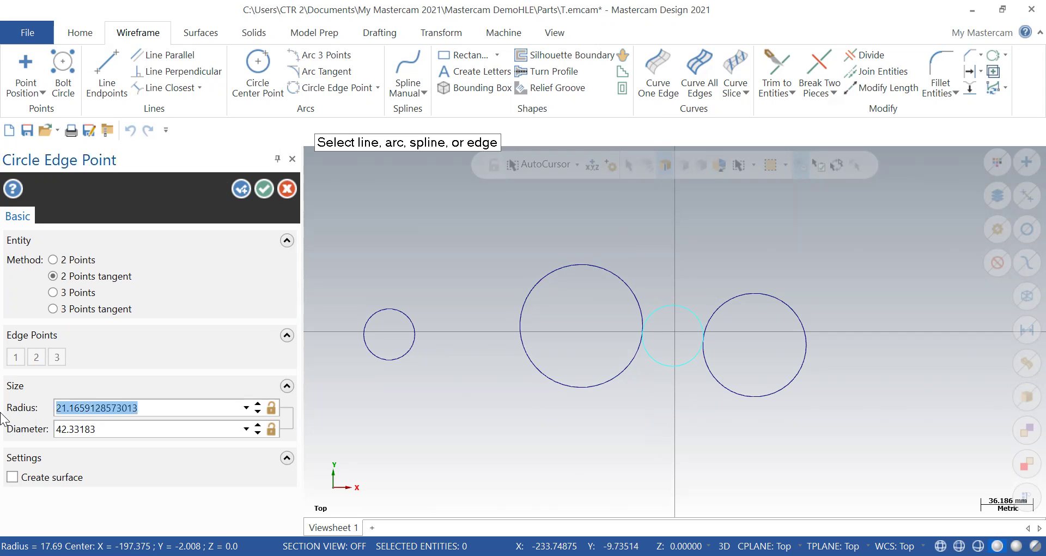
{"action": "type", "text": "50"}
{"action": "key", "text": "Return"}
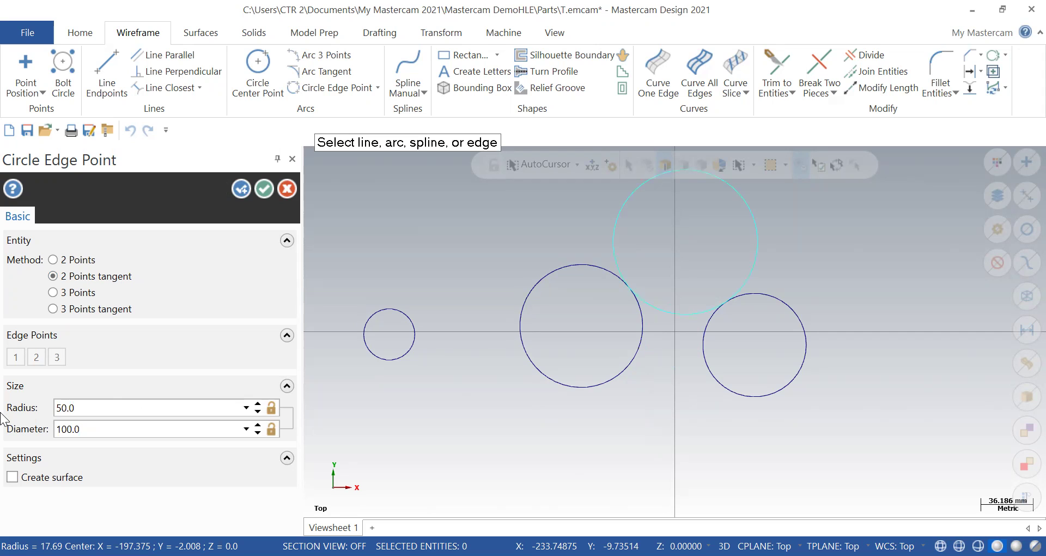
Create a 3 Points tangent circle in the gap between the two lower large circles and the 50 mm radius circle above them.
{"action": "left_click", "coordinate": [53, 309]}
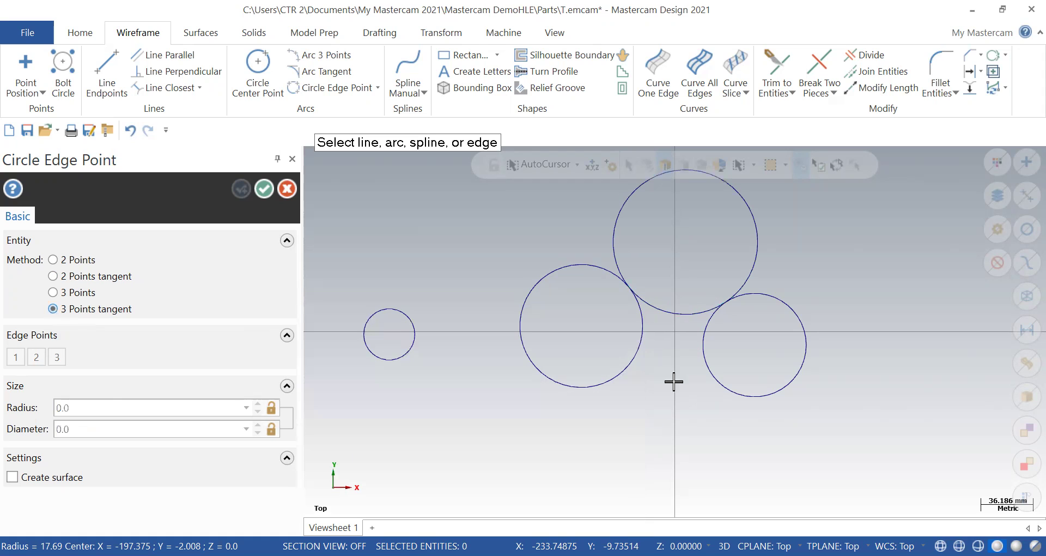
{"action": "left_click", "coordinate": [638, 353]}
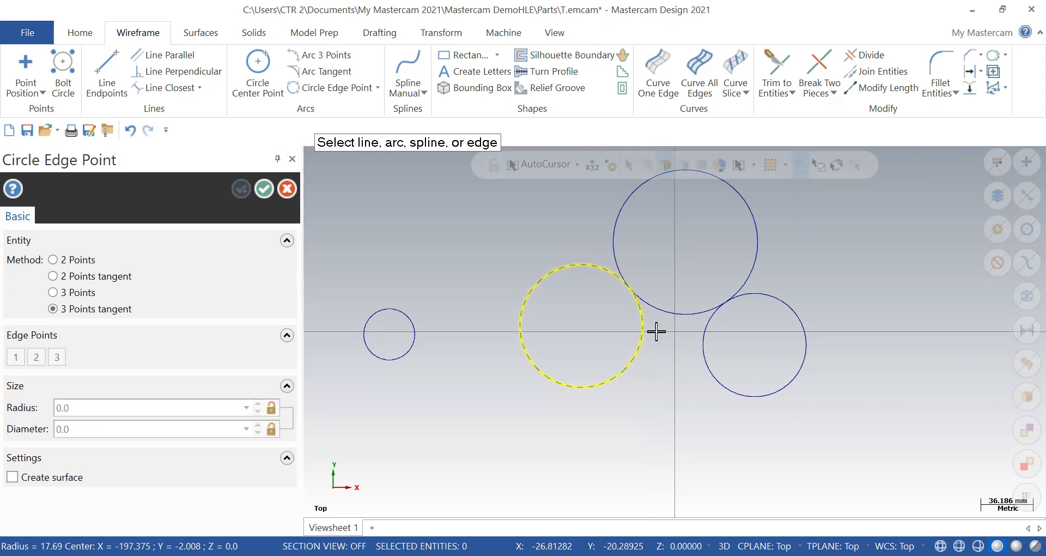
{"action": "left_click", "coordinate": [678, 314]}
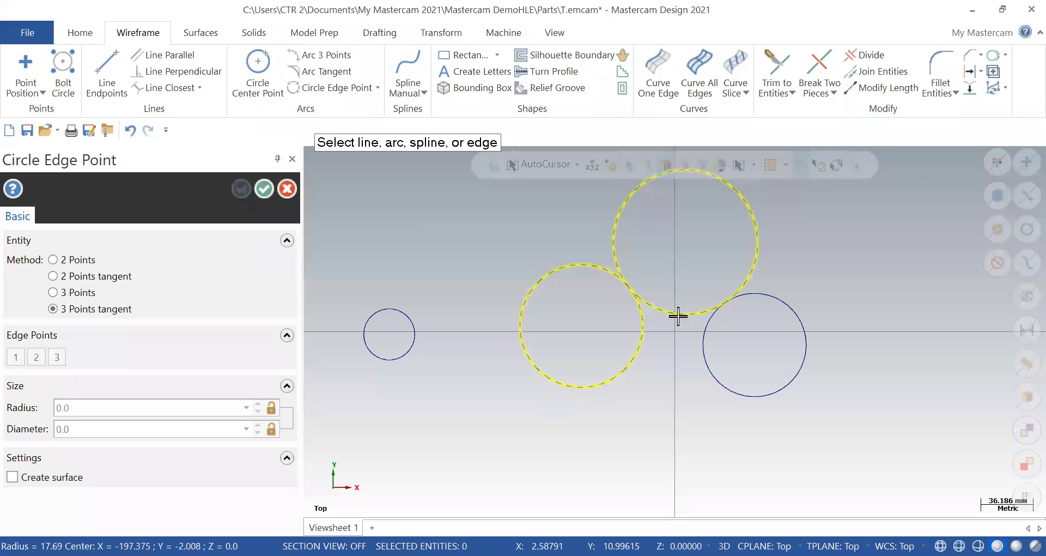
{"action": "left_click", "coordinate": [705, 369]}
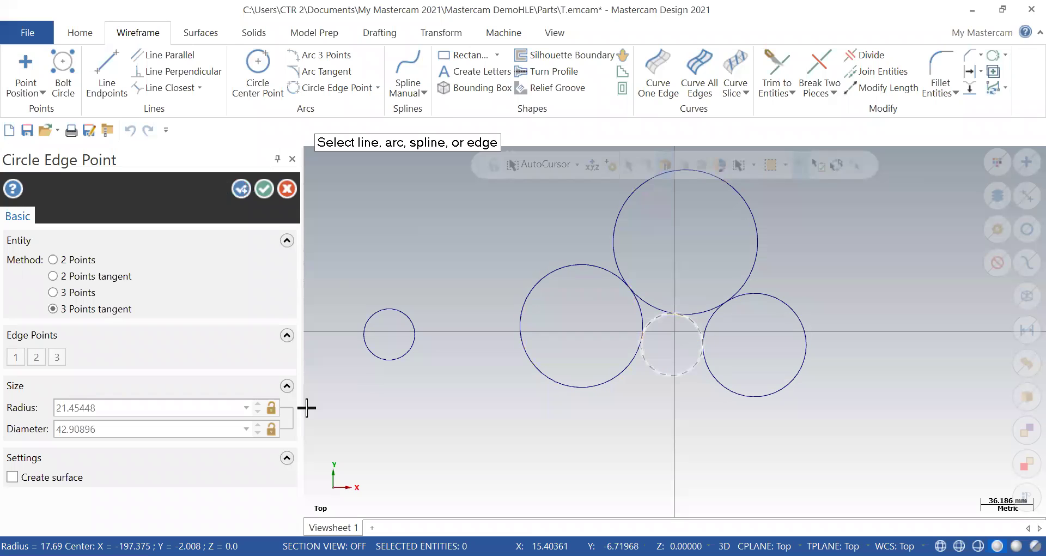
{"action": "left_click", "coordinate": [264, 189]}
Select all five circles and delete them from the graphics window.
{"action": "scroll", "coordinate": [443, 360], "scroll_direction": "down", "scroll_amount": 3}
{"action": "left_click_drag", "start_coordinate": [656, 191], "coordinate": [259, 448]}
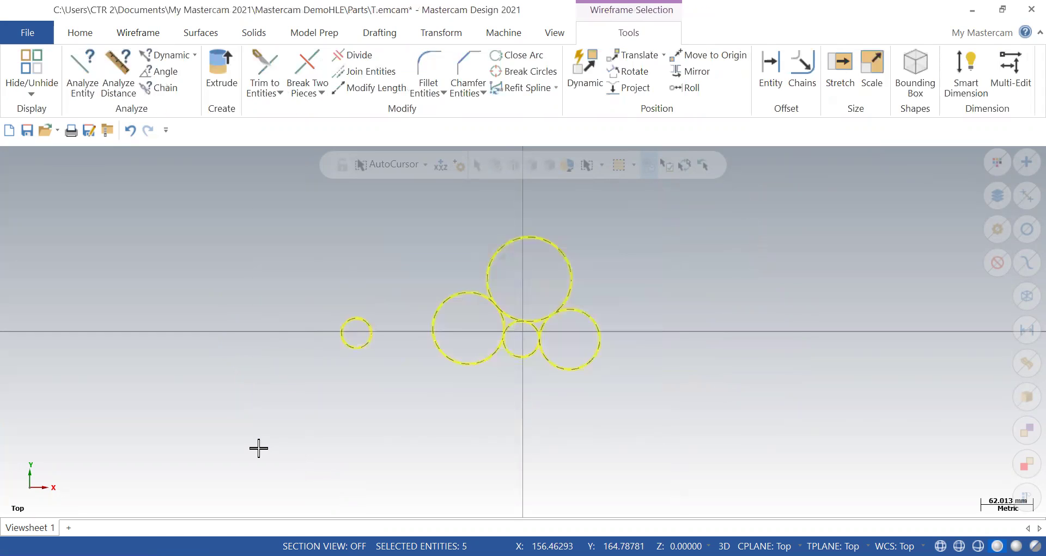
{"action": "key", "text": "Delete"}
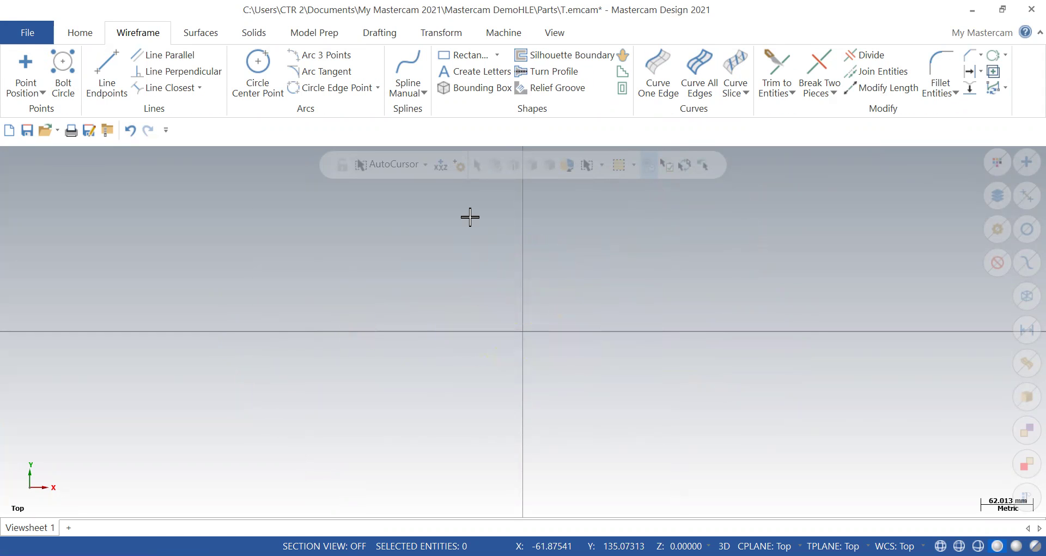
Draw a rectangle about 199 mm wide and 124 mm high, with its lower-left corner near X-260.5, Y-38.7.
{"action": "left_click", "coordinate": [468, 57]}
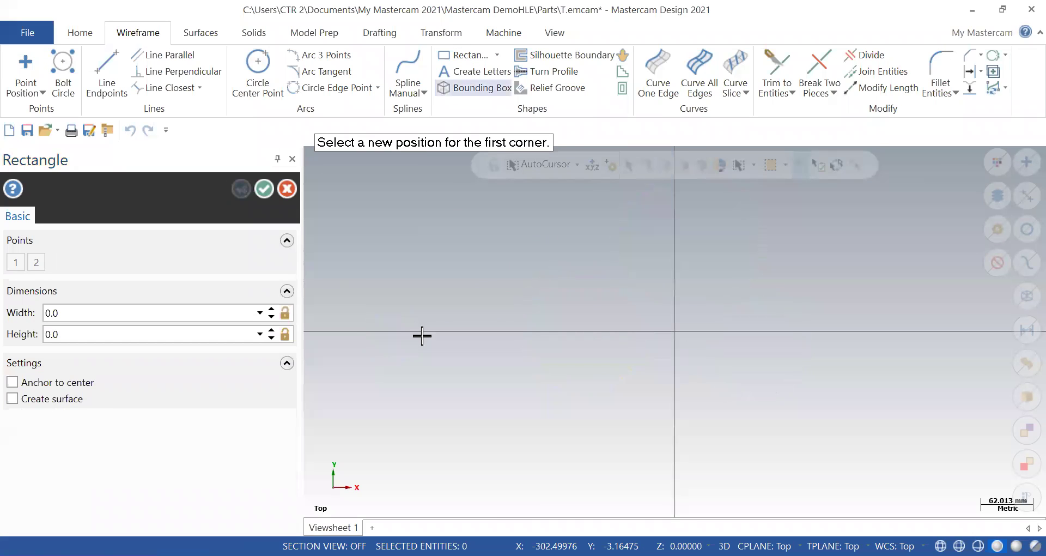
{"action": "left_click", "coordinate": [456, 364]}
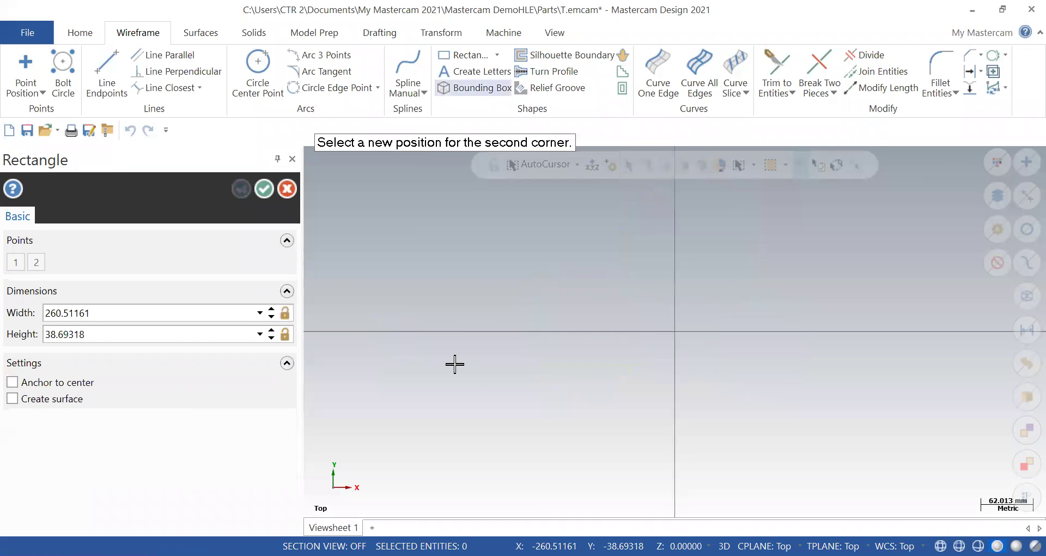
{"action": "left_click", "coordinate": [623, 260]}
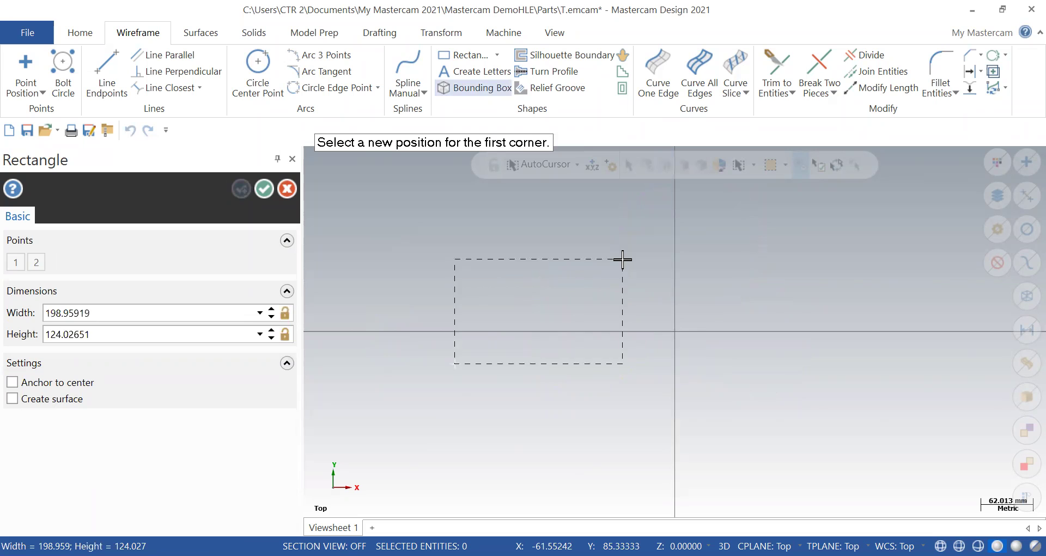
Set the rectangle's width and height to 100 mm each and create it.
{"action": "left_click", "coordinate": [112, 315]}
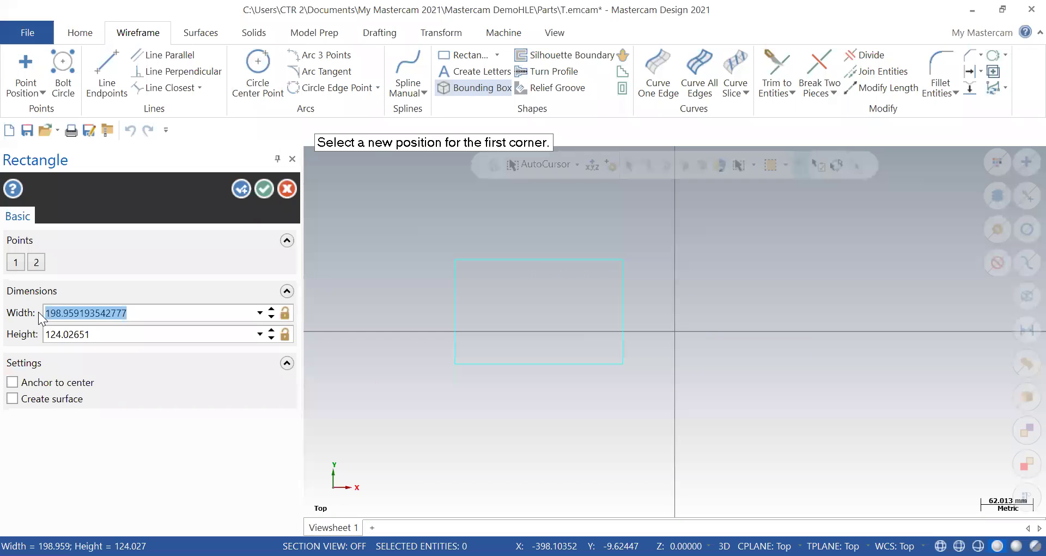
{"action": "type", "text": "100"}
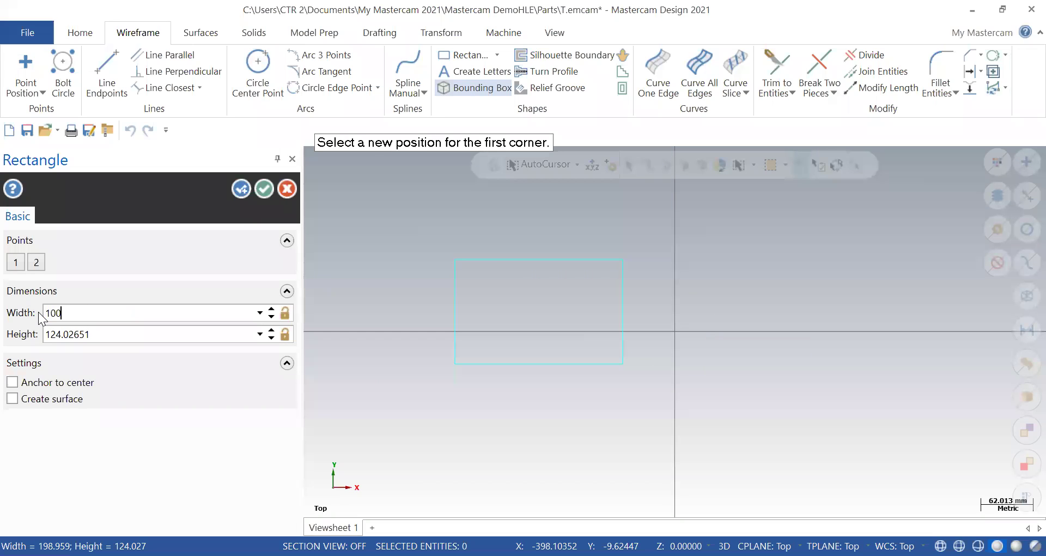
{"action": "left_click", "coordinate": [98, 334]}
{"action": "left_click", "coordinate": [100, 335]}
{"action": "double_click", "coordinate": [100, 334]}
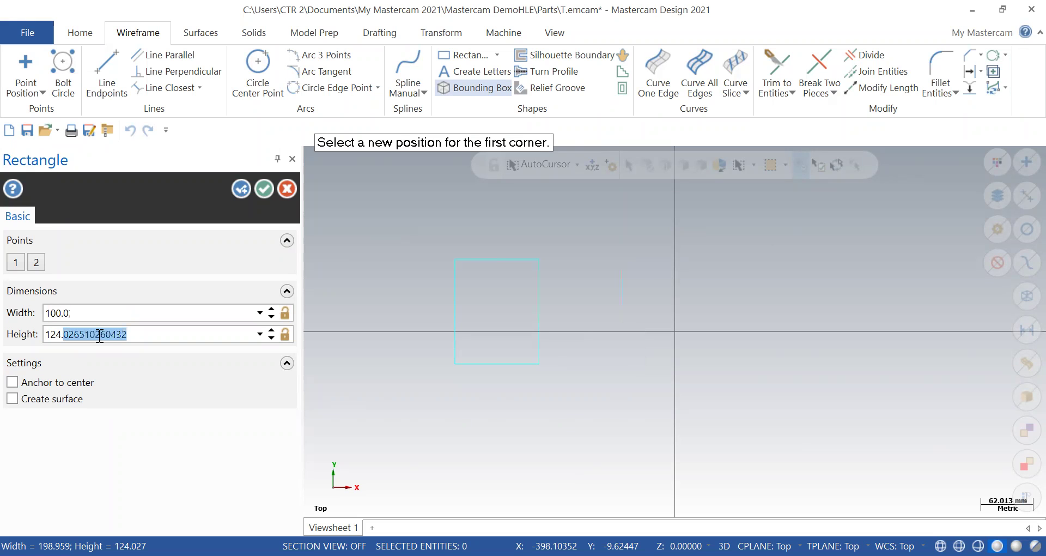
{"action": "key", "text": "BackSpace"}
{"action": "key", "text": "BackSpace"}
{"action": "key", "text": "BackSpace"}
{"action": "key", "text": "BackSpace"}
{"action": "key", "text": "BackSpace"}
{"action": "type", "text": "100"}
{"action": "left_click", "coordinate": [264, 191]}
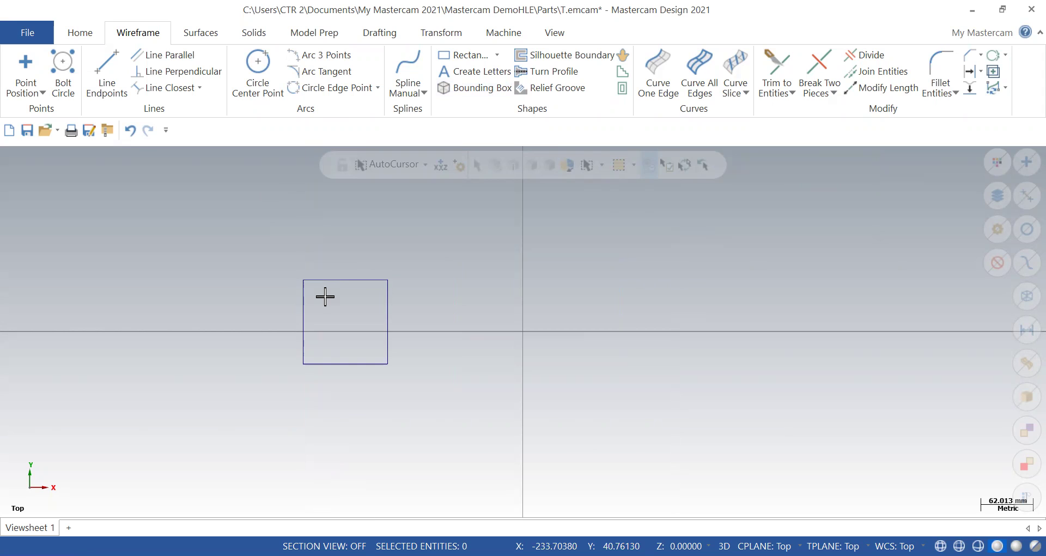
Fillet the square's upper-right corner using the Normal method with a radius of 20 mm.
{"action": "left_click", "coordinate": [932, 62]}
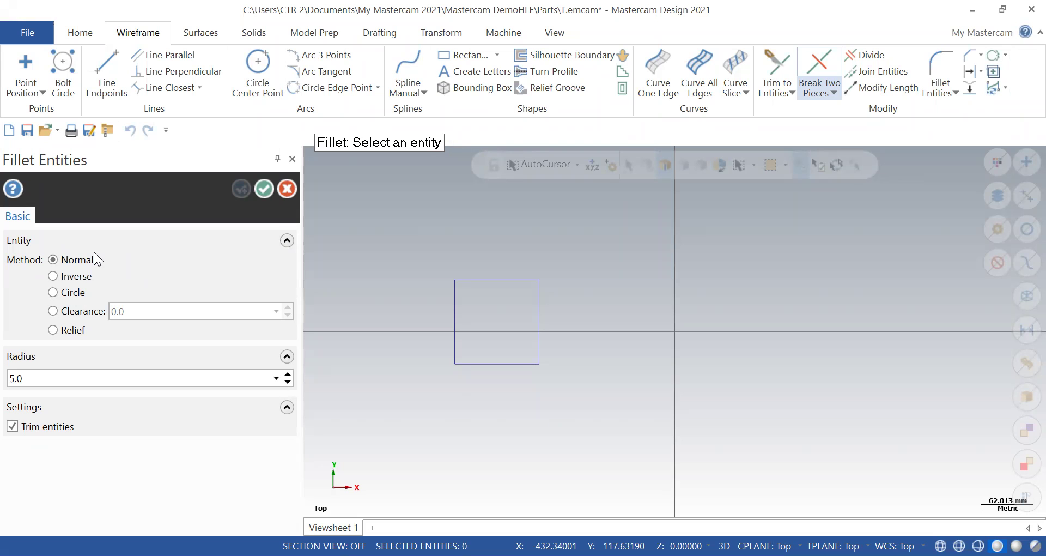
{"action": "left_click", "coordinate": [514, 278]}
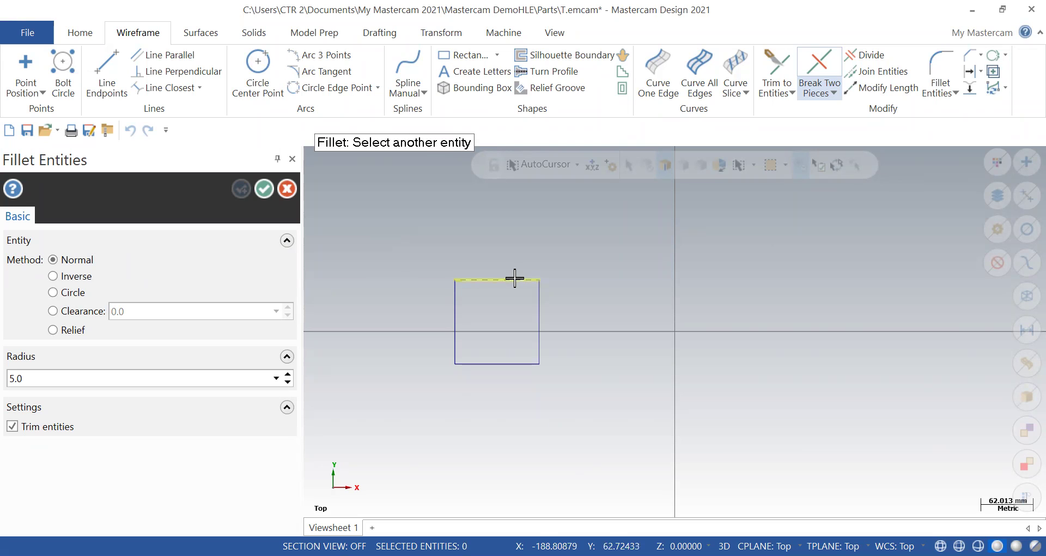
{"action": "left_click", "coordinate": [534, 299]}
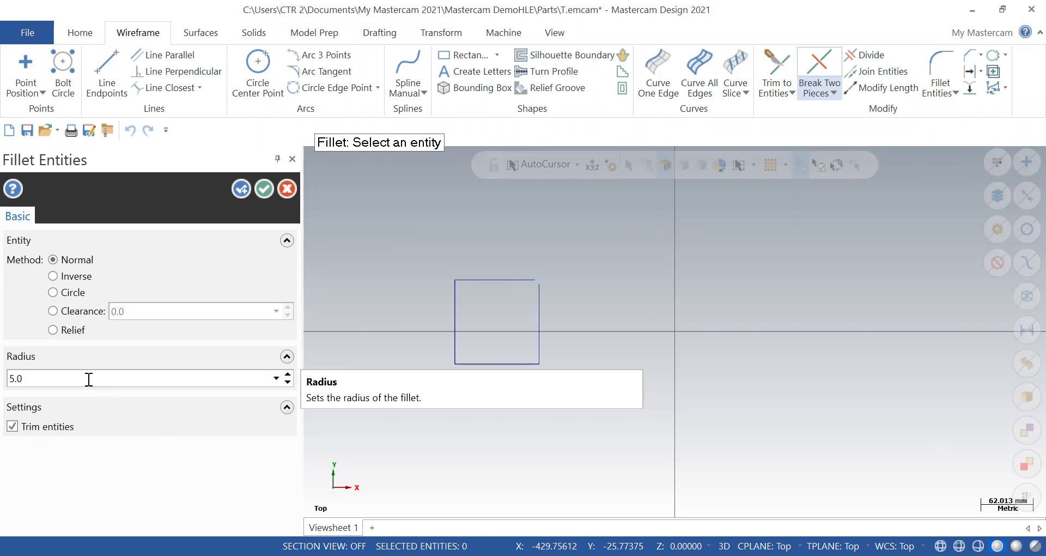
{"action": "double_click", "coordinate": [42, 376]}
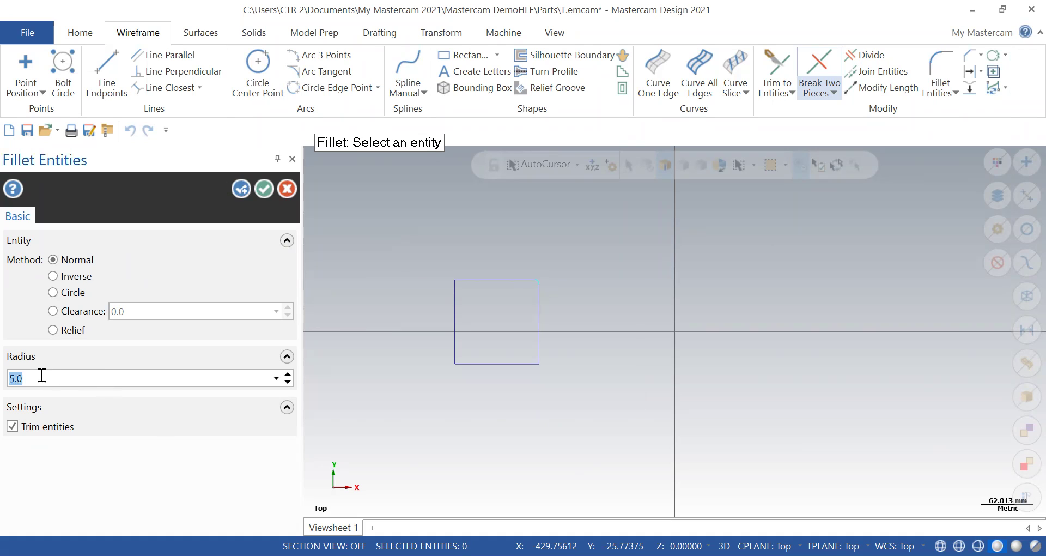
{"action": "type", "text": "0"}
Try the Inverse, Relief, Clearance and Normal methods on the corner fillet, and create it with the Circle method.
{"action": "left_click", "coordinate": [76, 261]}
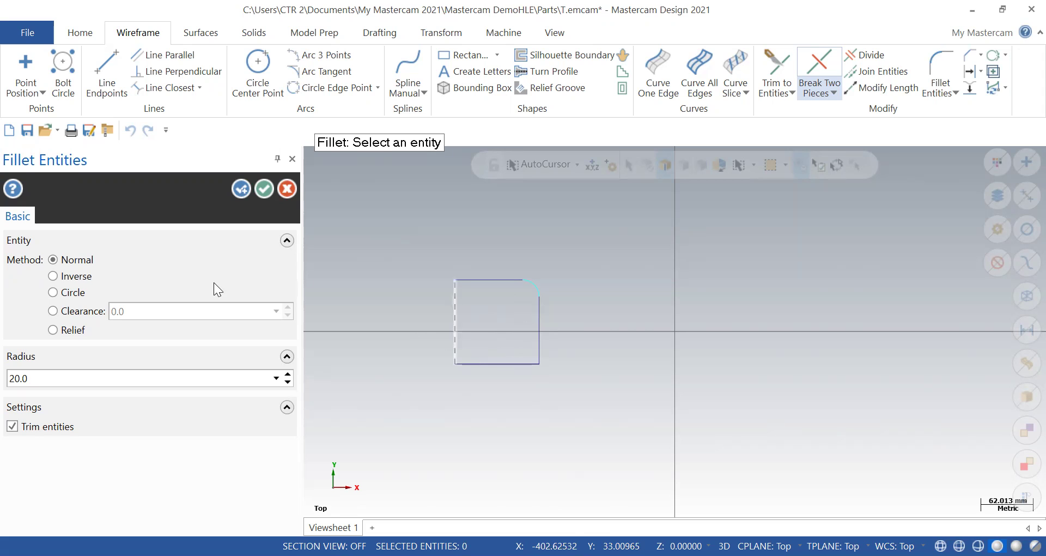
{"action": "left_click", "coordinate": [64, 281]}
{"action": "left_click", "coordinate": [53, 330]}
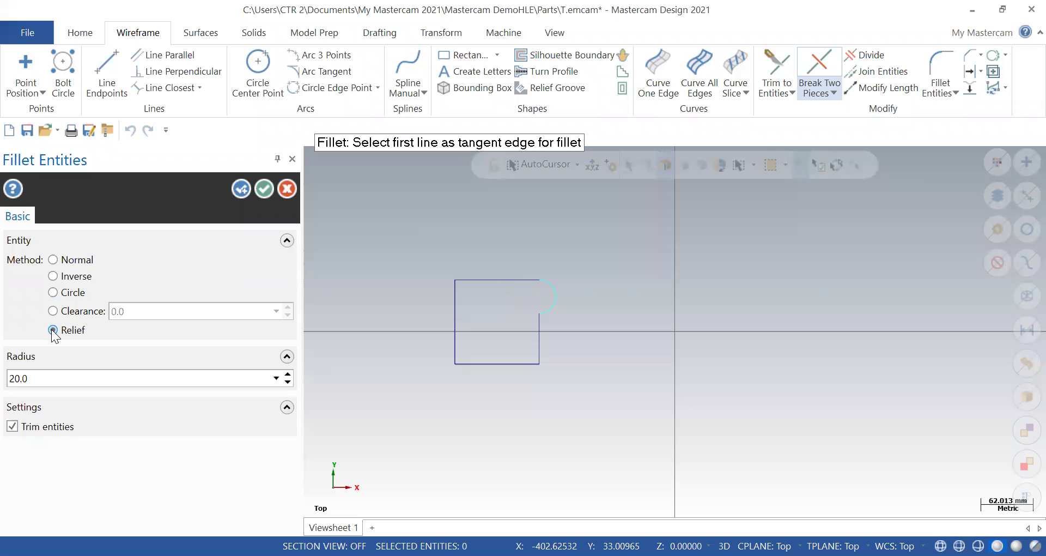
{"action": "left_click", "coordinate": [53, 311]}
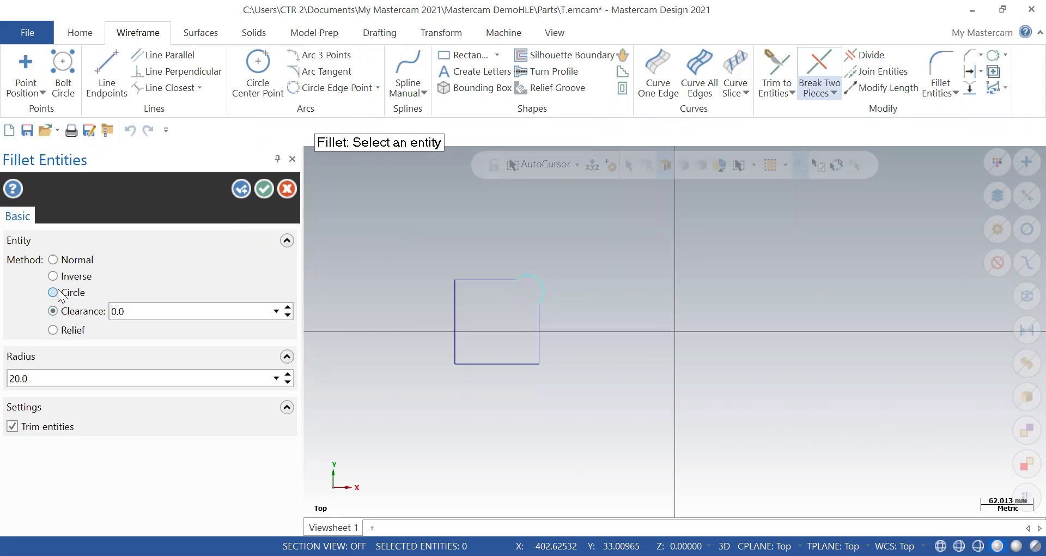
{"action": "left_click", "coordinate": [54, 261]}
{"action": "left_click", "coordinate": [53, 292]}
{"action": "left_click", "coordinate": [260, 190]}
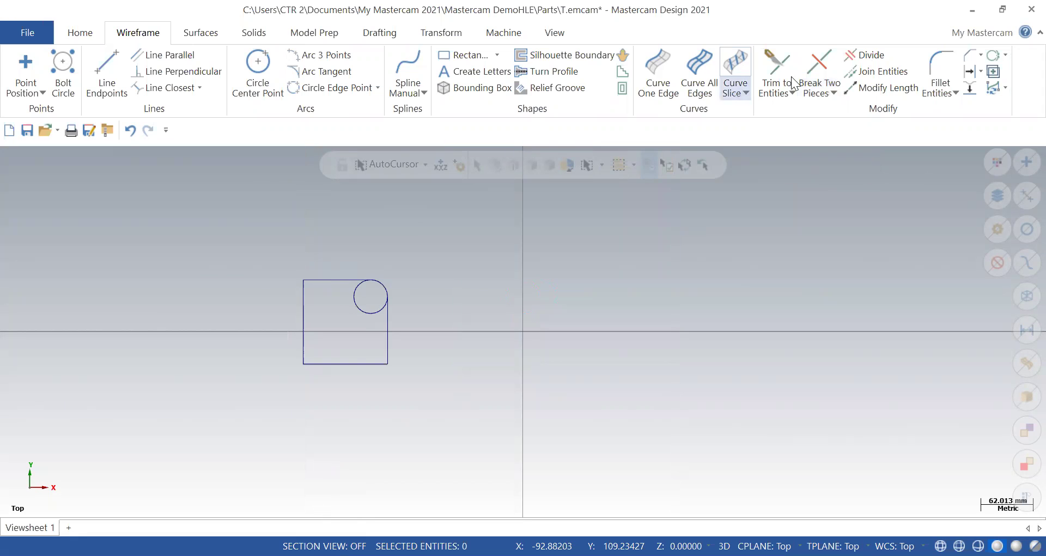
Use Divide with the Trim type to remove the part of the fillet circle lying inside the square.
{"action": "left_click", "coordinate": [871, 55]}
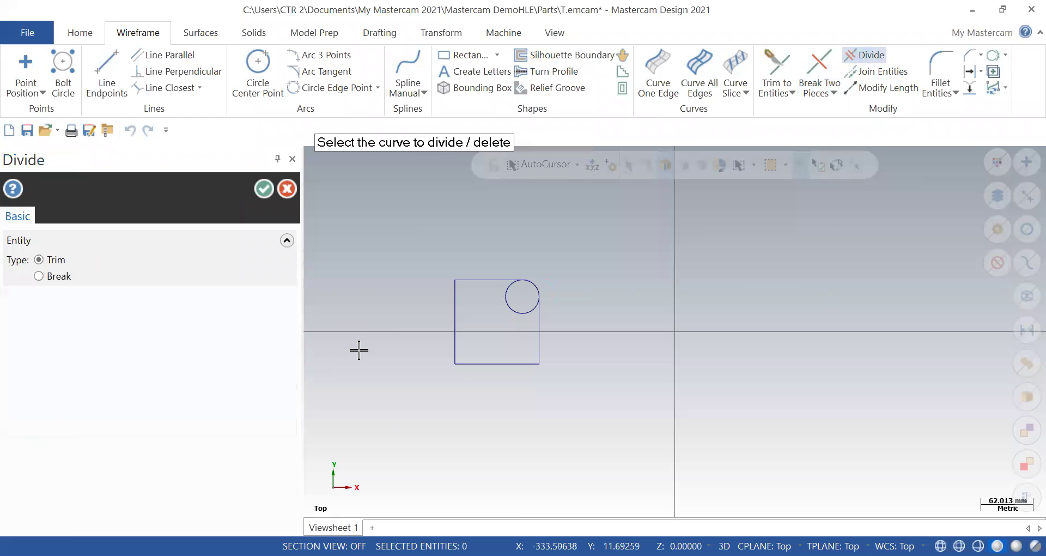
{"action": "left_click", "coordinate": [505, 294]}
{"action": "left_click", "coordinate": [513, 309]}
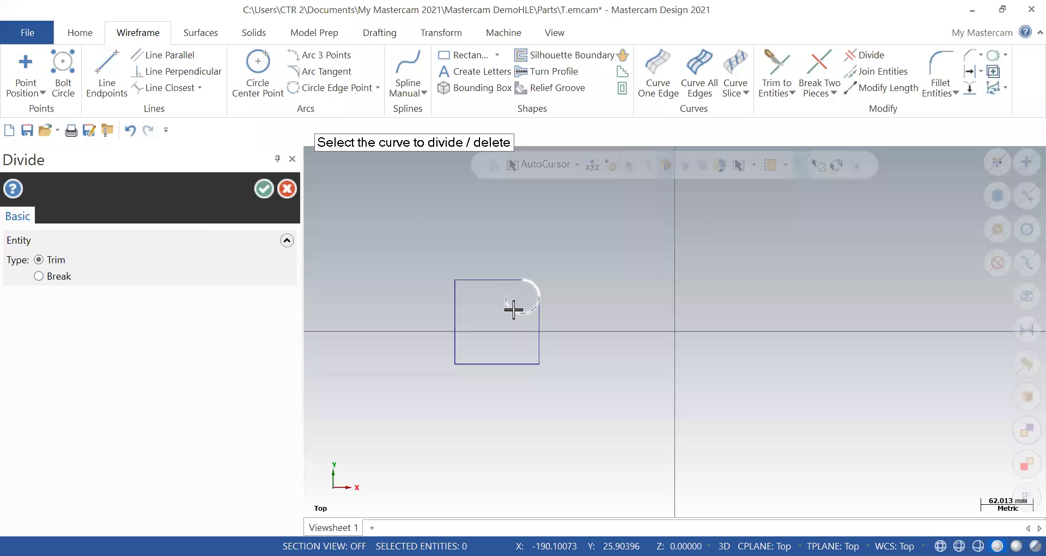
{"action": "left_click", "coordinate": [262, 189]}
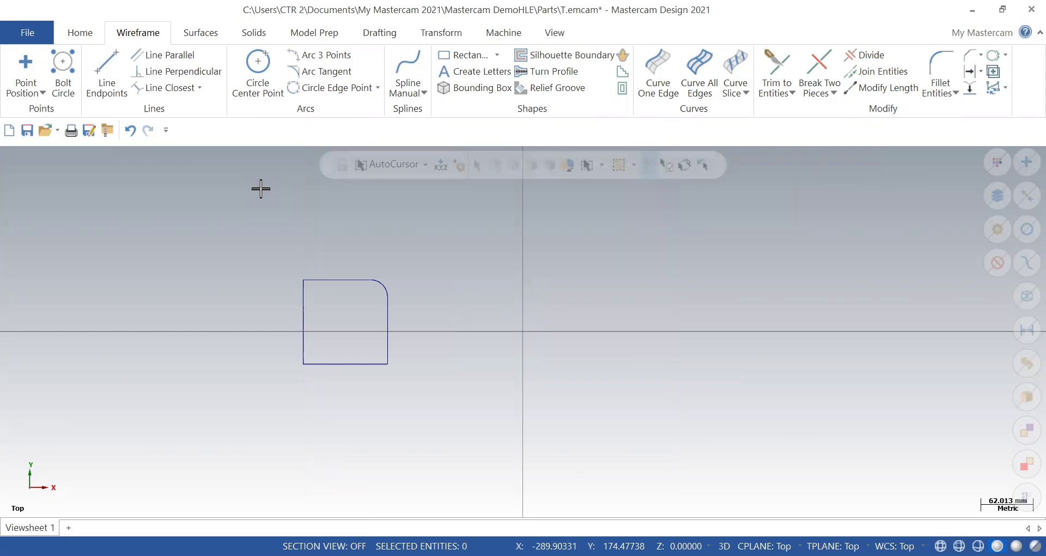
Undo the circle trimming and the corner fillet to restore the plain square.
{"action": "key", "text": "ctrl+z"}
{"action": "key", "text": "ctrl+z"}
{"action": "key", "text": "ctrl+z"}
Chamfer the square's upper-right corner using the 1 Distance method with a distance of 10 mm.
{"action": "left_click", "coordinate": [970, 49]}
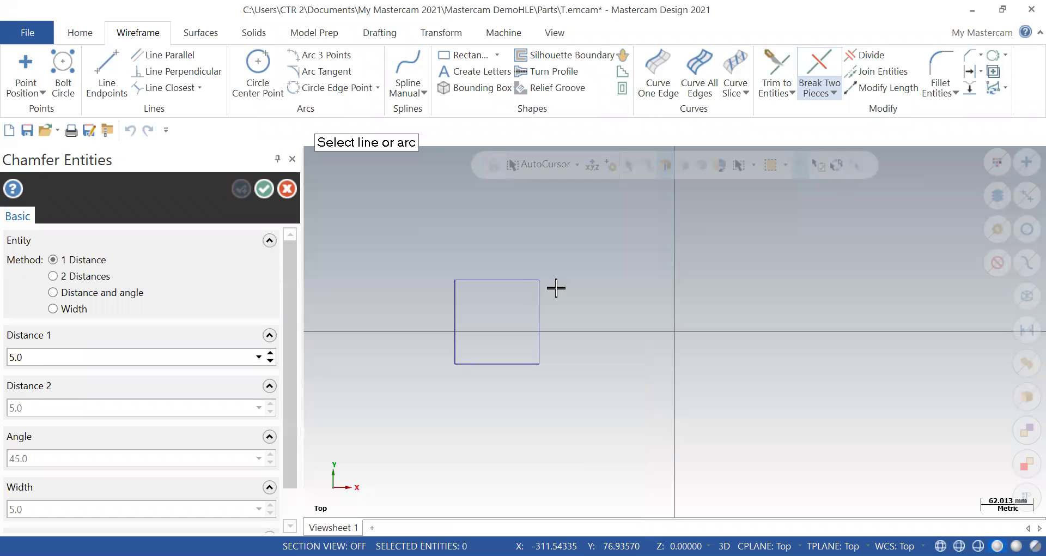
{"action": "left_click", "coordinate": [520, 281]}
{"action": "left_click", "coordinate": [538, 299]}
{"action": "double_click", "coordinate": [113, 351]}
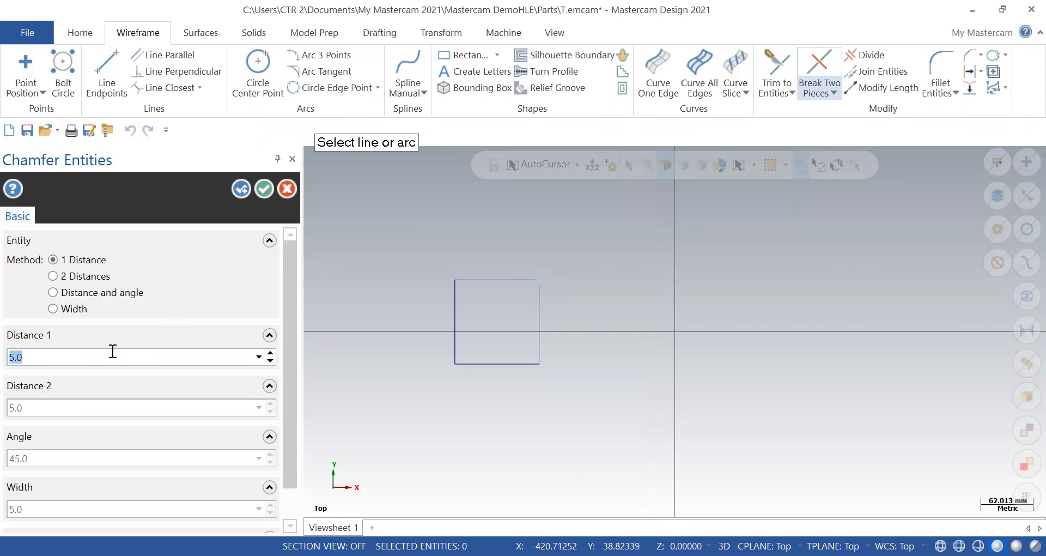
{"action": "type", "text": "10\\"}
{"action": "key", "text": "BackSpace"}
{"action": "key", "text": "Return"}
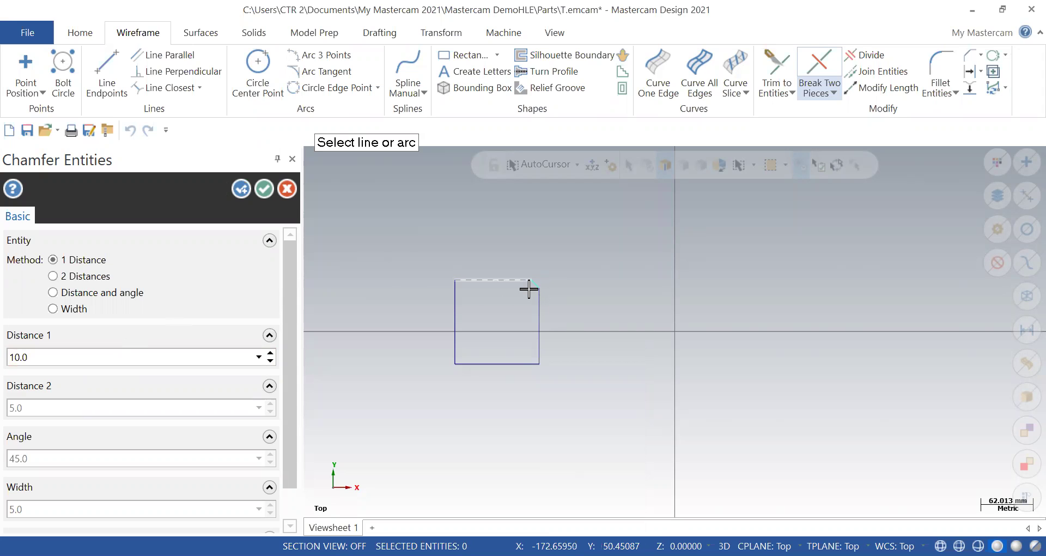
Switch the corner chamfer to the 2 Distances method, with Distance 1 set to 20 mm and Distance 2 at 5 mm.
{"action": "left_click", "coordinate": [78, 278]}
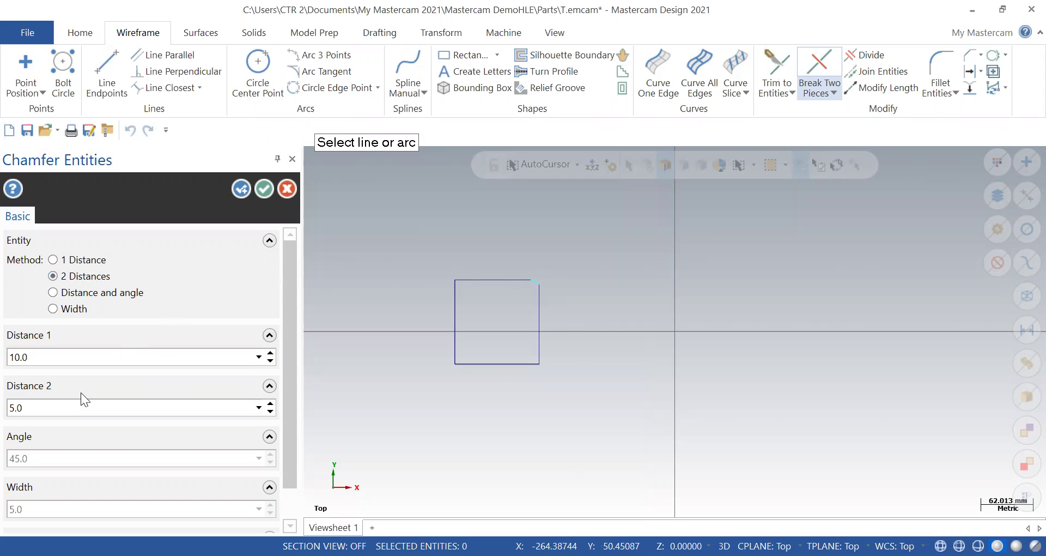
{"action": "mouse_move", "coordinate": [56, 408]}
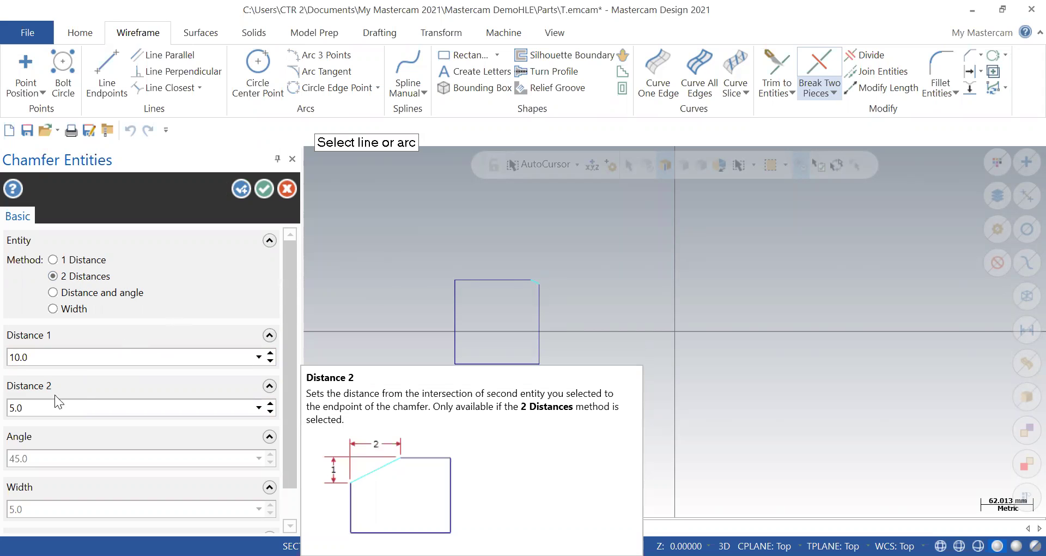
{"action": "mouse_move", "coordinate": [63, 365]}
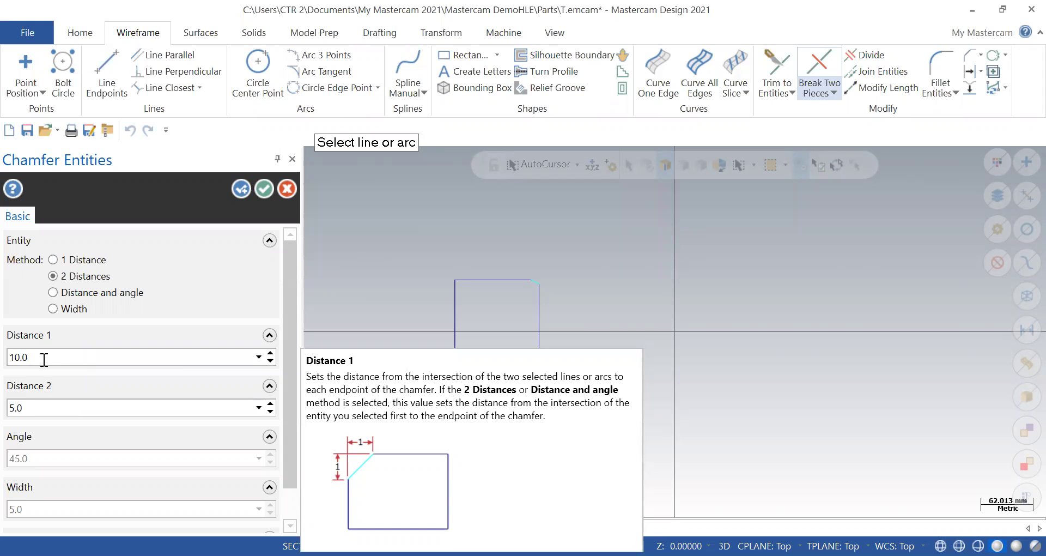
{"action": "double_click", "coordinate": [44, 360]}
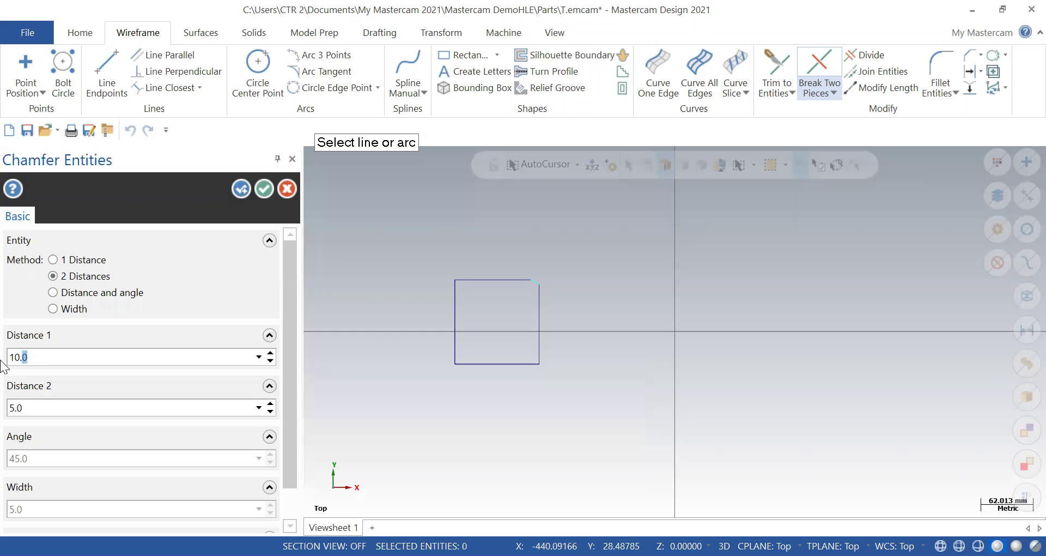
{"action": "left_click_drag", "start_coordinate": [34, 357], "coordinate": [5, 366]}
{"action": "type", "text": "20.0"}
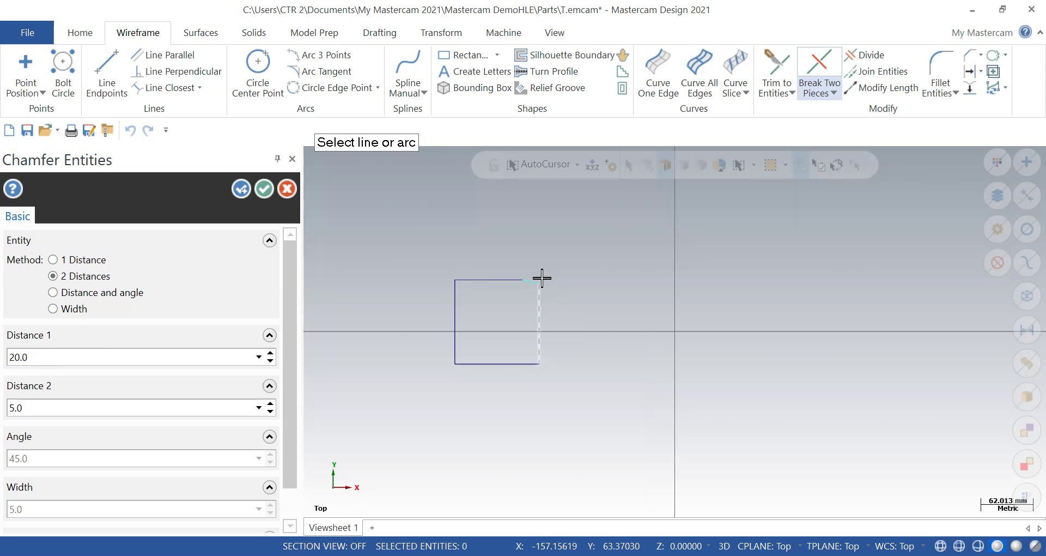
{"action": "scroll", "coordinate": [542, 278], "scroll_direction": "up", "scroll_amount": 3}
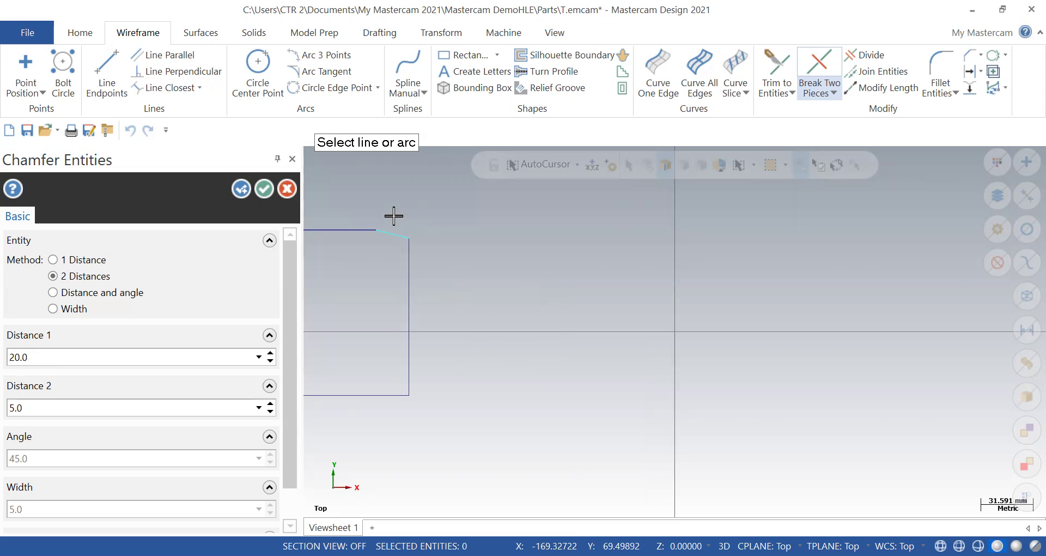
Switch the chamfer to the Distance and angle method, set the angle to 40 degrees with the 20 mm distance, and create it.
{"action": "left_click", "coordinate": [77, 294]}
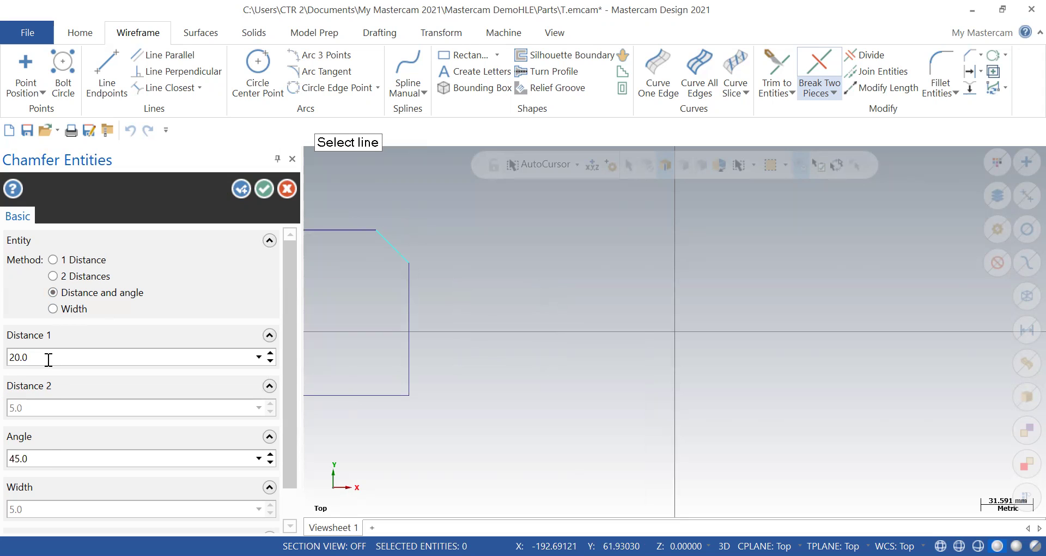
{"action": "left_click_drag", "start_coordinate": [40, 458], "coordinate": [5, 464]}
{"action": "type", "text": "40.0"}
{"action": "left_click", "coordinate": [264, 190]}
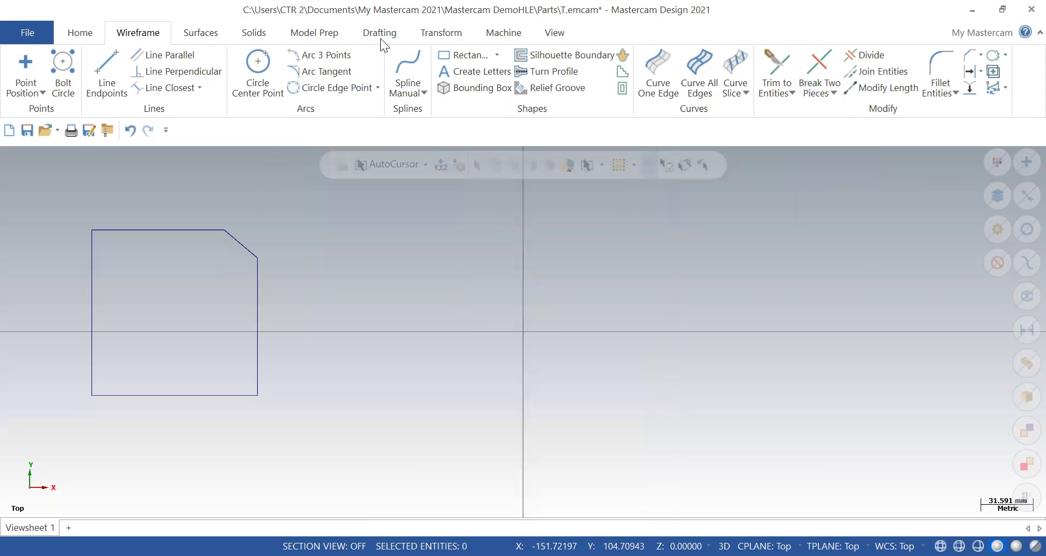
Add a horizontal dimension across the chamfer at the square's upper-right corner, with its text above the top edge.
{"action": "left_click", "coordinate": [381, 35]}
{"action": "left_click", "coordinate": [99, 56]}
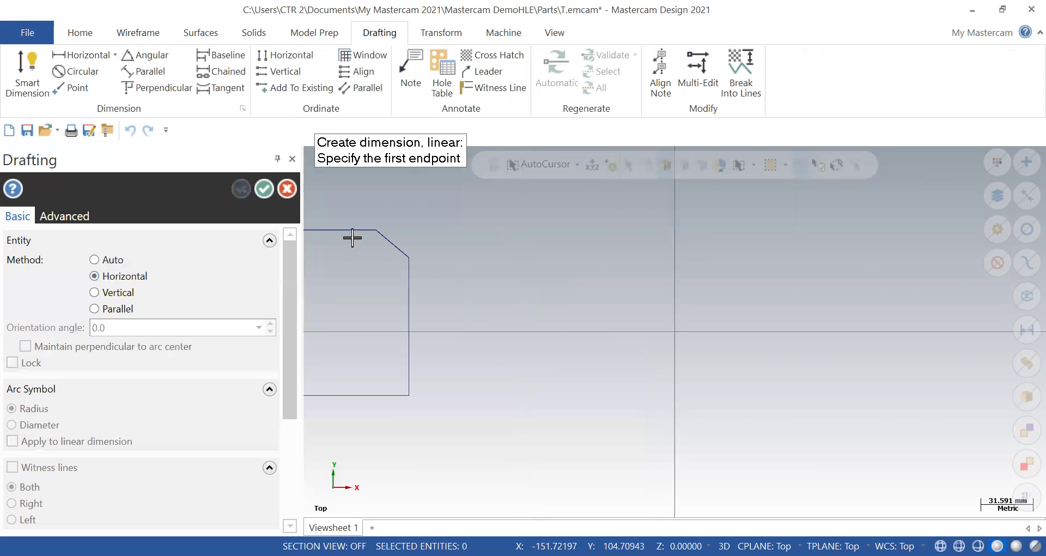
{"action": "left_click", "coordinate": [382, 235]}
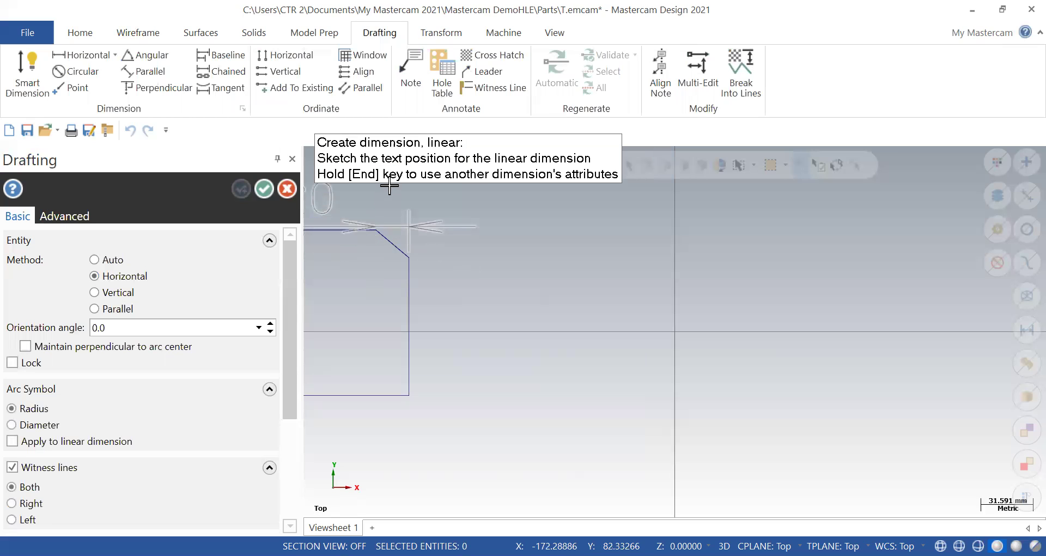
{"action": "left_click", "coordinate": [389, 206]}
{"action": "scroll", "coordinate": [390, 245], "scroll_direction": "down", "scroll_amount": 3}
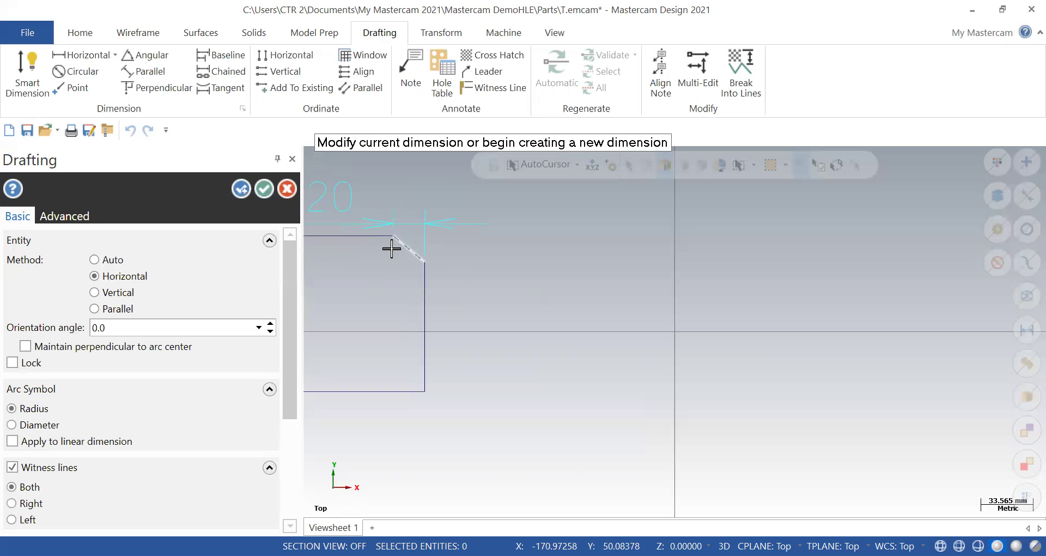
{"action": "scroll", "coordinate": [489, 269], "scroll_direction": "down", "scroll_amount": 2}
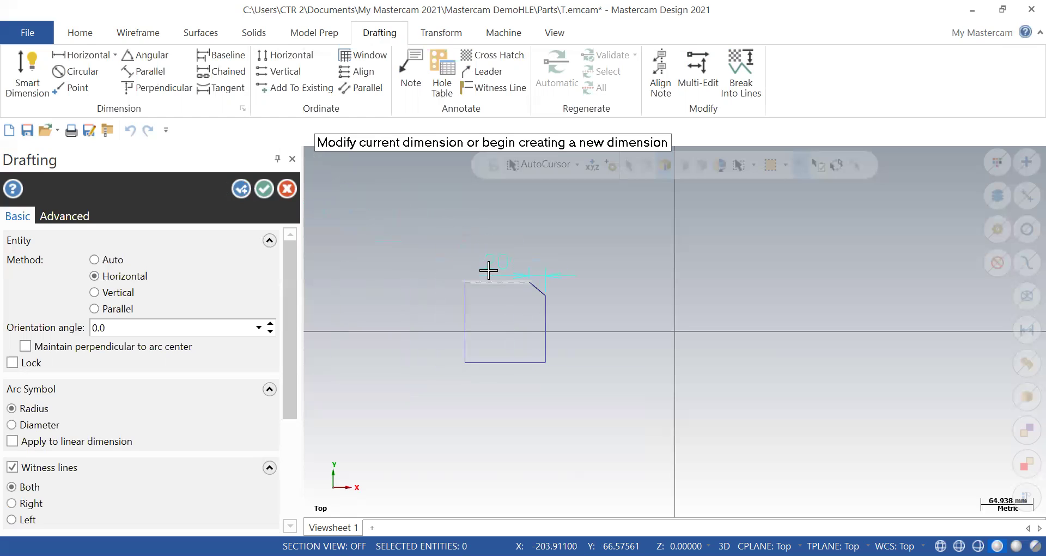
{"action": "left_click", "coordinate": [265, 189]}
{"action": "left_click", "coordinate": [161, 61]}
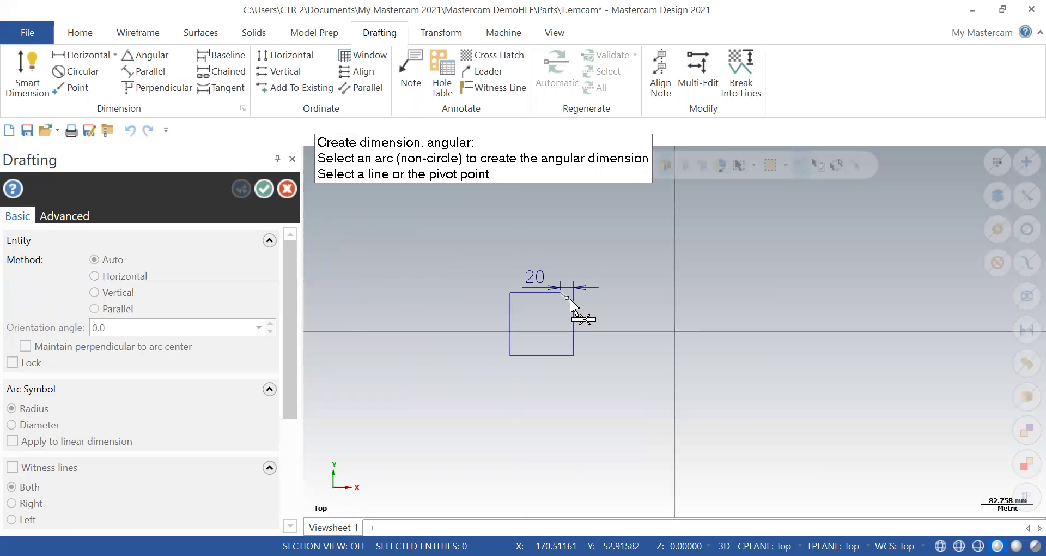
{"action": "left_click", "coordinate": [570, 299]}
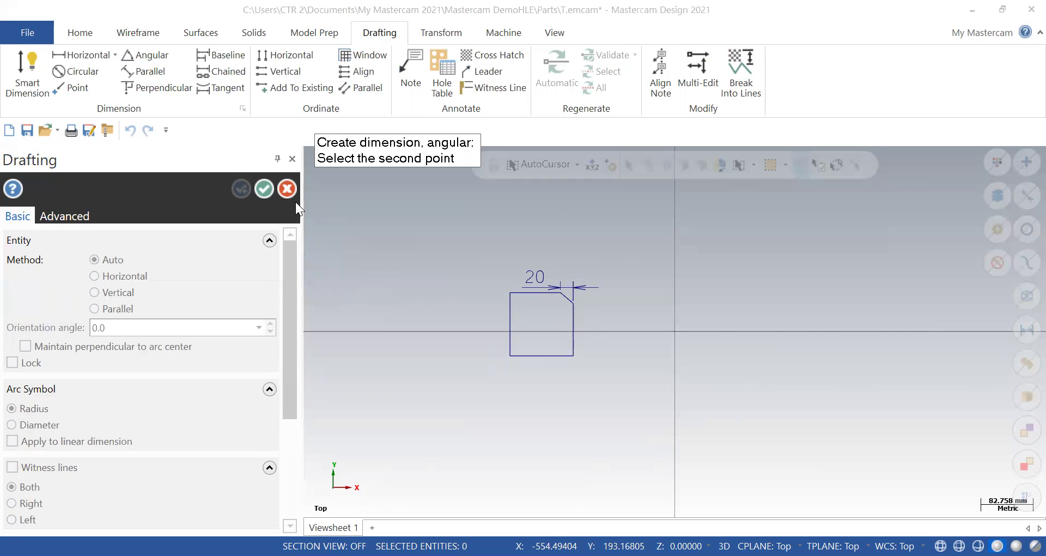
{"action": "left_click", "coordinate": [288, 188]}
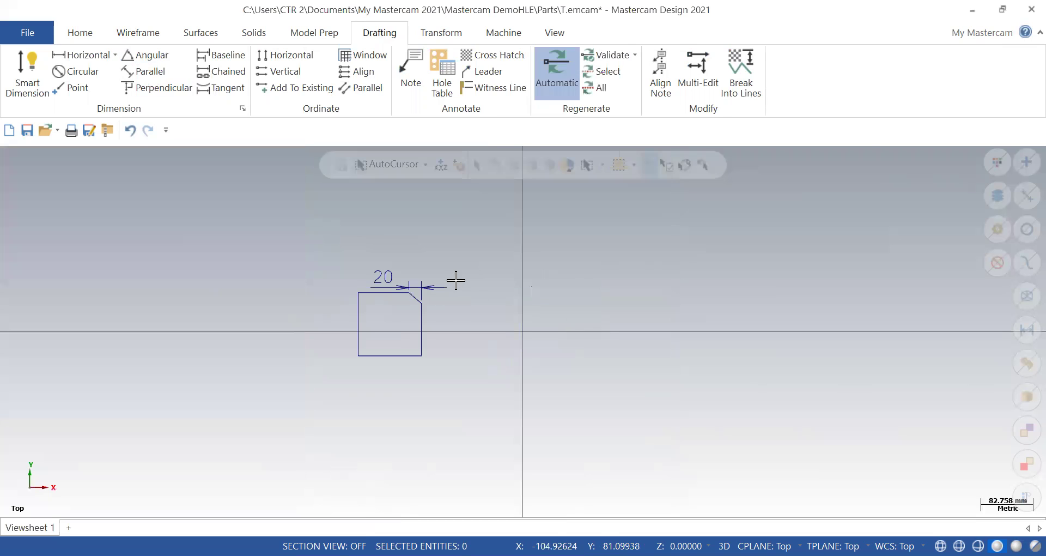
{"action": "scroll", "coordinate": [433, 284], "scroll_direction": "down", "scroll_amount": 3}
{"action": "scroll", "coordinate": [433, 284], "scroll_direction": "up", "scroll_amount": 6}
{"action": "scroll", "coordinate": [433, 284], "scroll_direction": "down", "scroll_amount": 4}
{"action": "scroll", "coordinate": [433, 284], "scroll_direction": "down", "scroll_amount": 5}
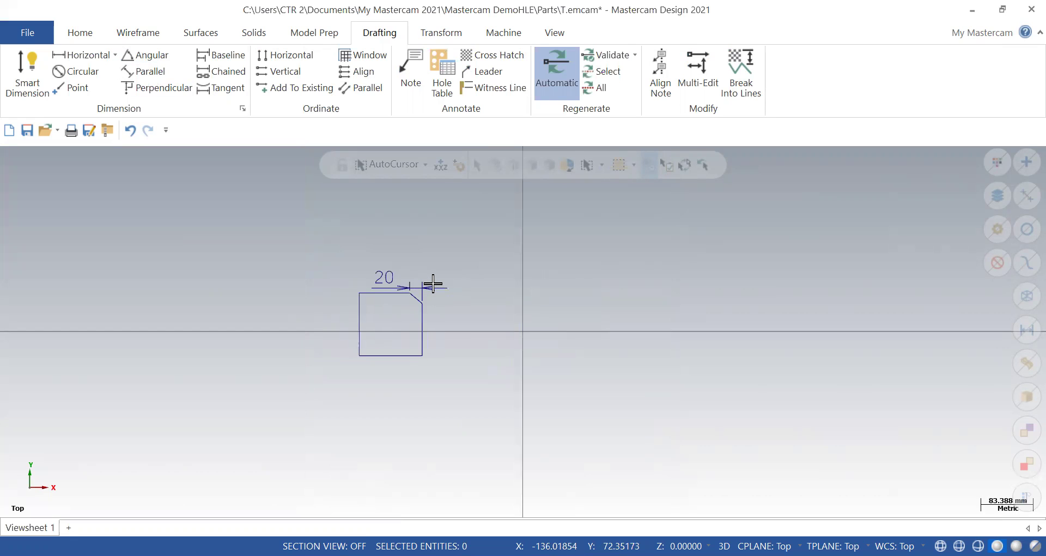
{"action": "scroll", "coordinate": [434, 284], "scroll_direction": "down", "scroll_amount": 4}
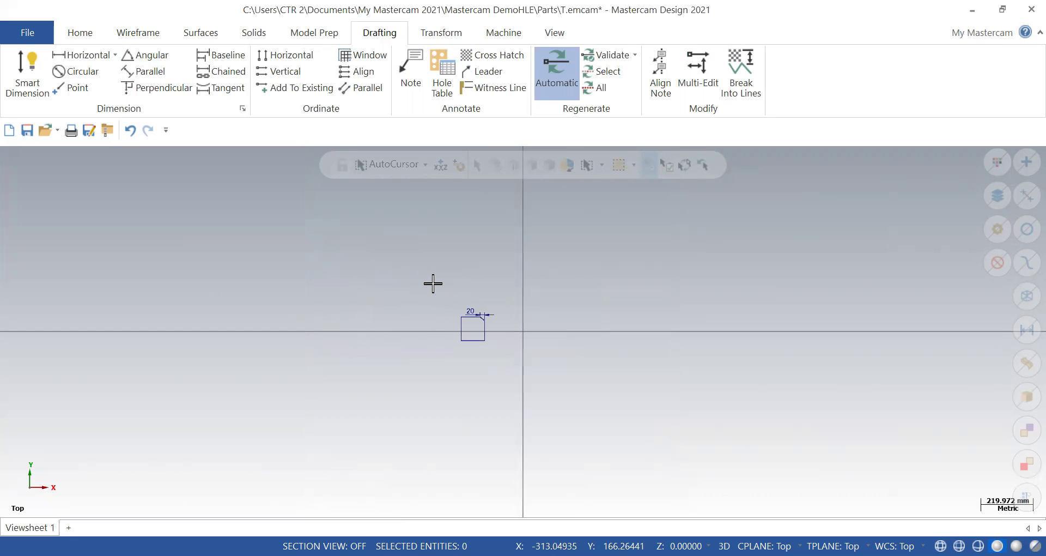
{"action": "scroll", "coordinate": [488, 320], "scroll_direction": "down", "scroll_amount": 3}
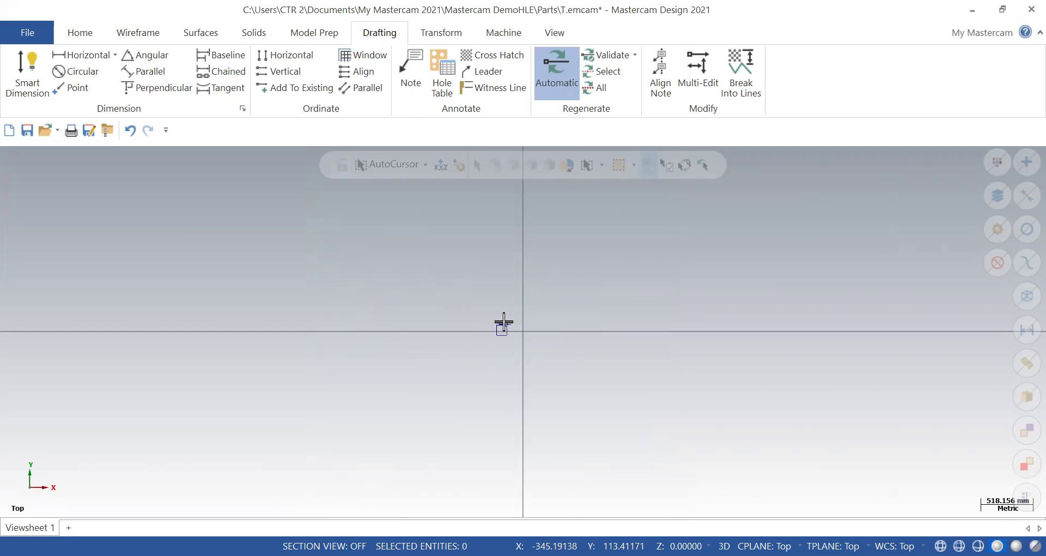
{"action": "scroll", "coordinate": [511, 327], "scroll_direction": "down", "scroll_amount": 1}
{"action": "scroll", "coordinate": [511, 327], "scroll_direction": "down", "scroll_amount": 6}
{"action": "scroll", "coordinate": [519, 327], "scroll_direction": "up", "scroll_amount": 10}
{"action": "scroll", "coordinate": [520, 327], "scroll_direction": "up", "scroll_amount": 7}
{"action": "scroll", "coordinate": [520, 327], "scroll_direction": "up", "scroll_amount": 5}
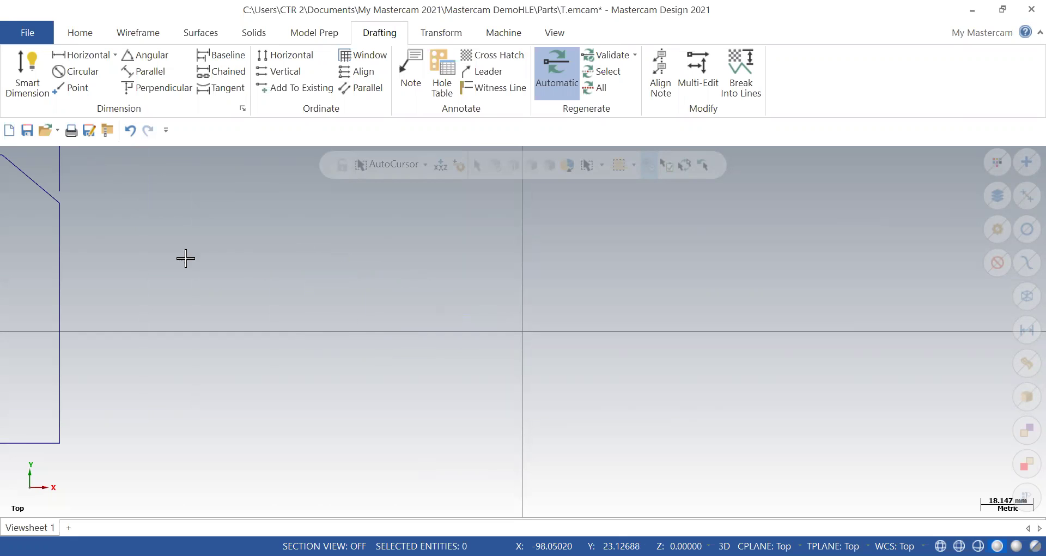
{"action": "scroll", "coordinate": [185, 257], "scroll_direction": "down", "scroll_amount": 3}
{"action": "scroll", "coordinate": [185, 257], "scroll_direction": "down", "scroll_amount": 1}
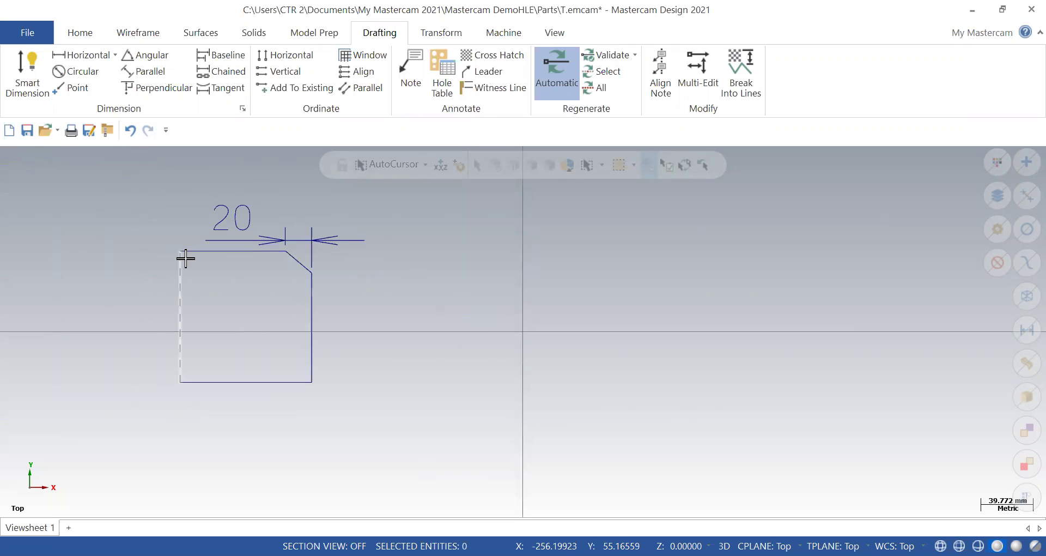
Add an angular dimension between the chamfer line and the square's right edge, with its text above the corner.
{"action": "left_click", "coordinate": [150, 55]}
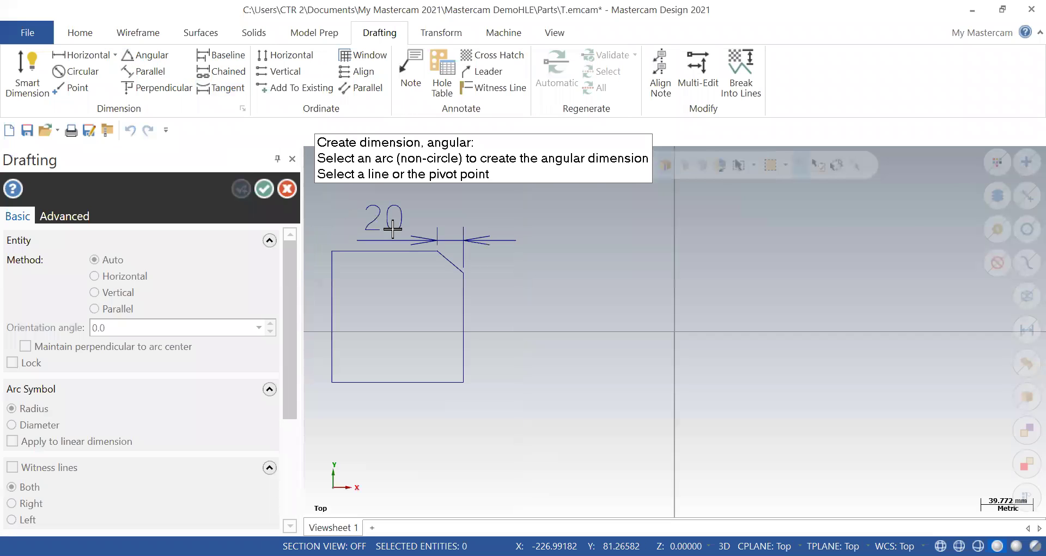
{"action": "left_click", "coordinate": [450, 267]}
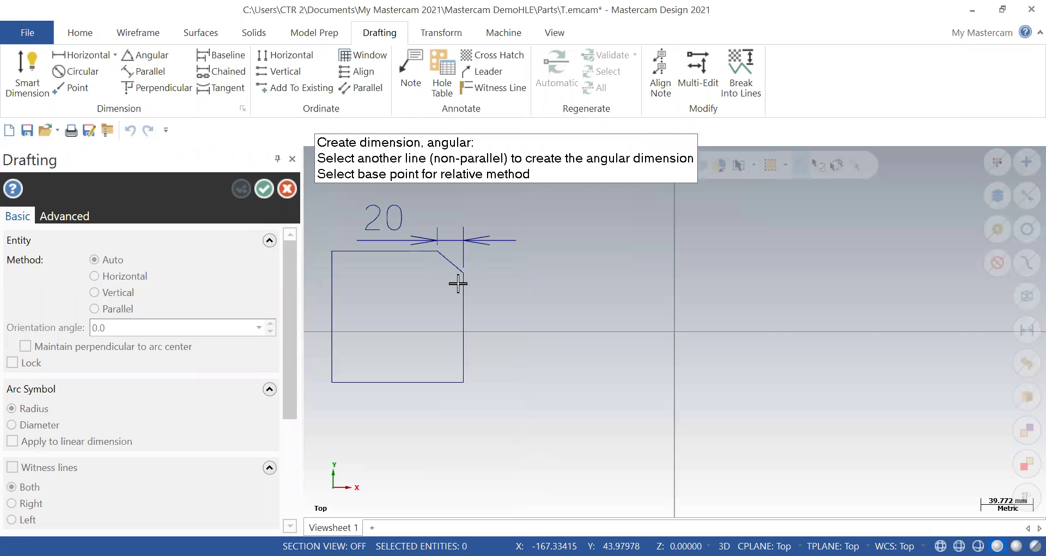
{"action": "left_click", "coordinate": [462, 285]}
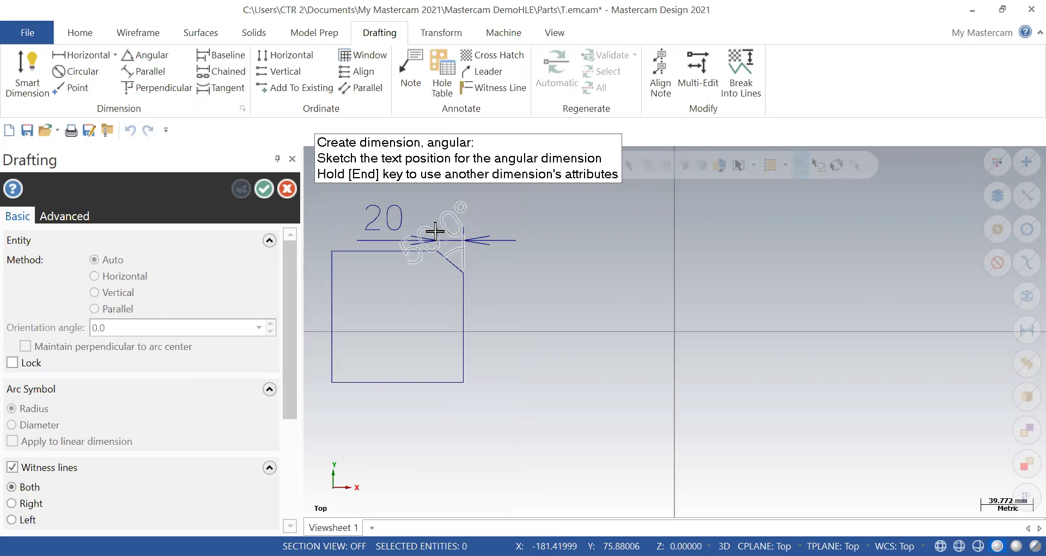
{"action": "left_click", "coordinate": [435, 231]}
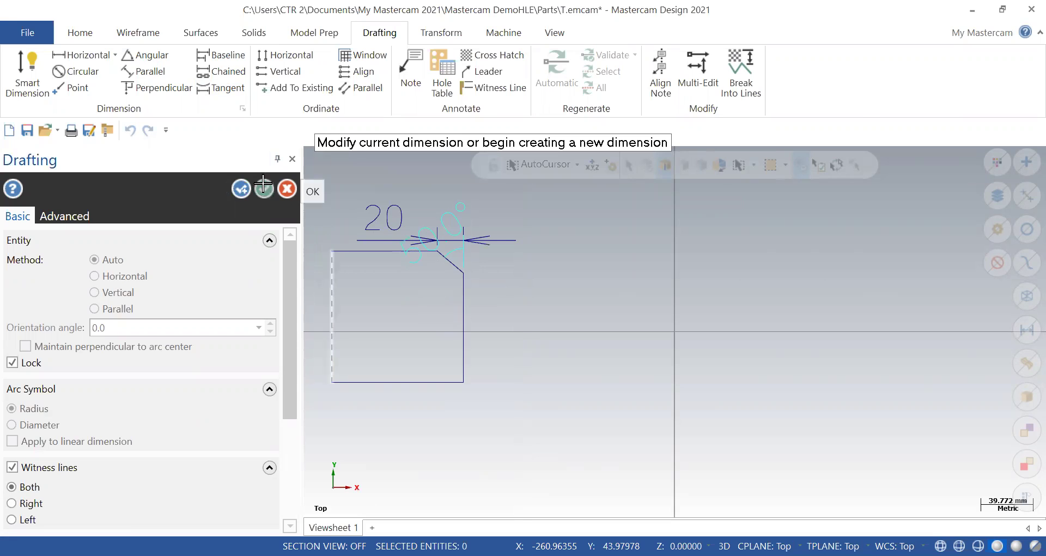
{"action": "left_click", "coordinate": [264, 188]}
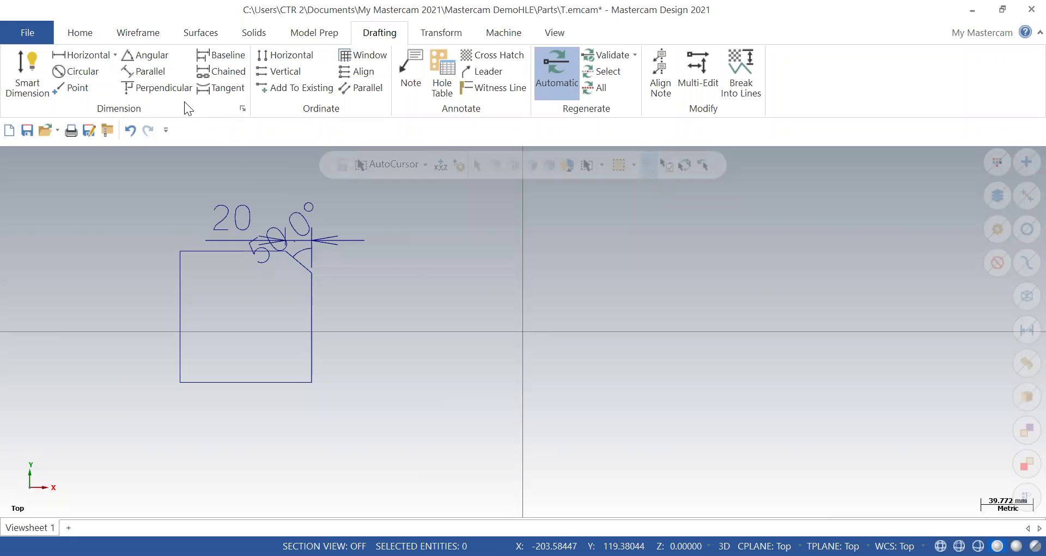
Undo the angular and horizontal dimensions on the chamfer.
{"action": "key", "text": "ctrl+z"}
{"action": "key", "text": "ctrl+z"}
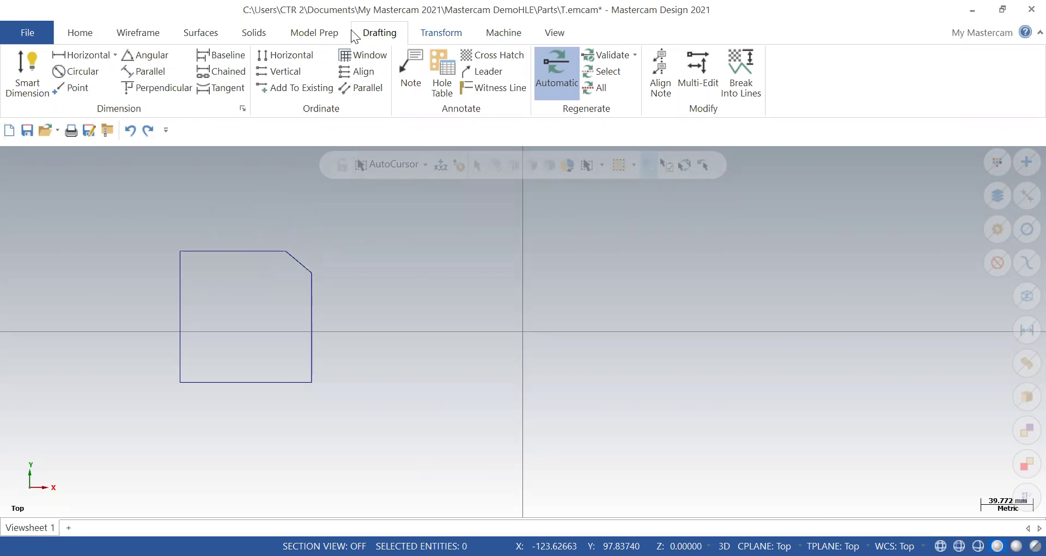
Chamfer the square's upper-left corner using the Width method with a width of 5 mm.
{"action": "left_click", "coordinate": [163, 37]}
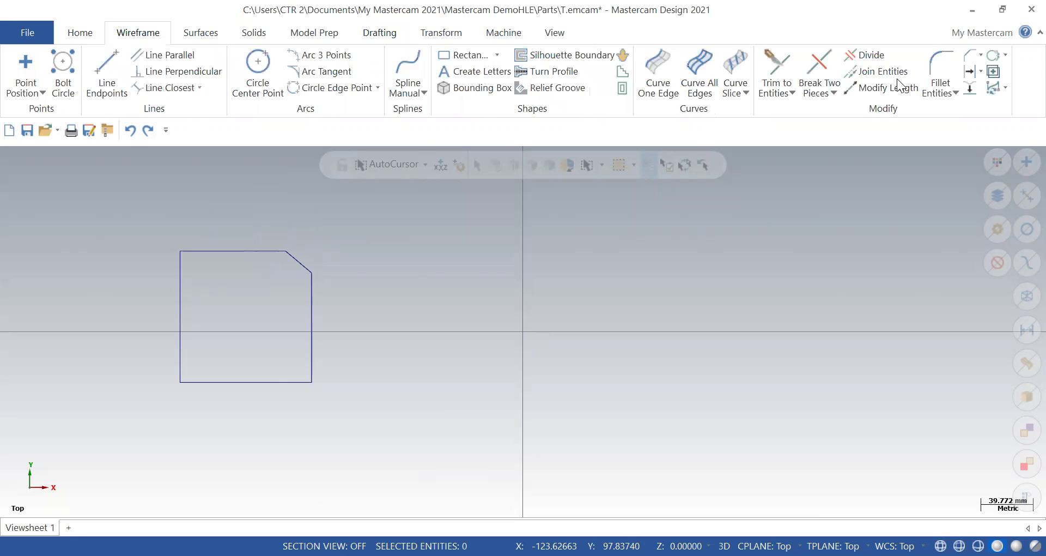
{"action": "left_click", "coordinate": [971, 55]}
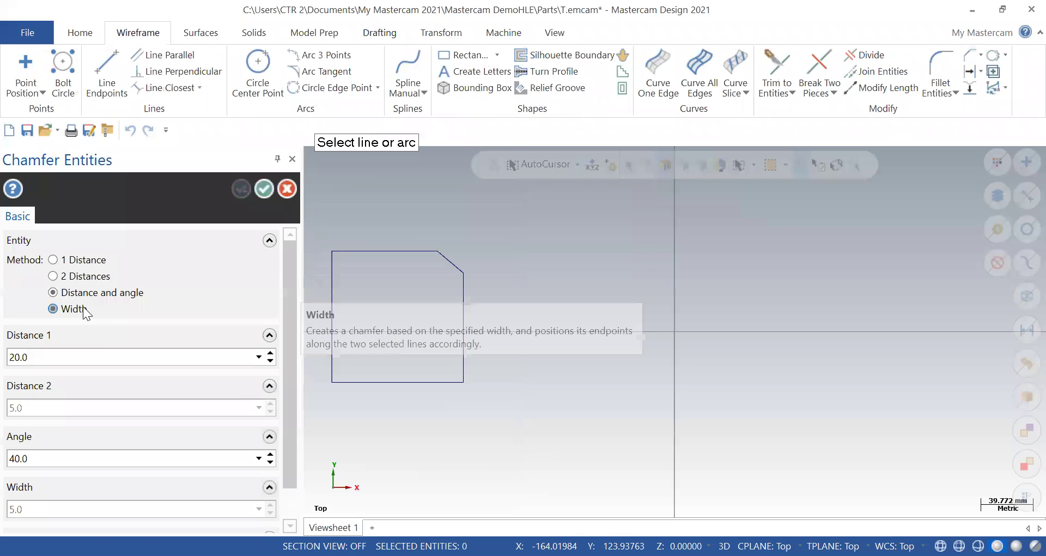
{"action": "left_click", "coordinate": [83, 308]}
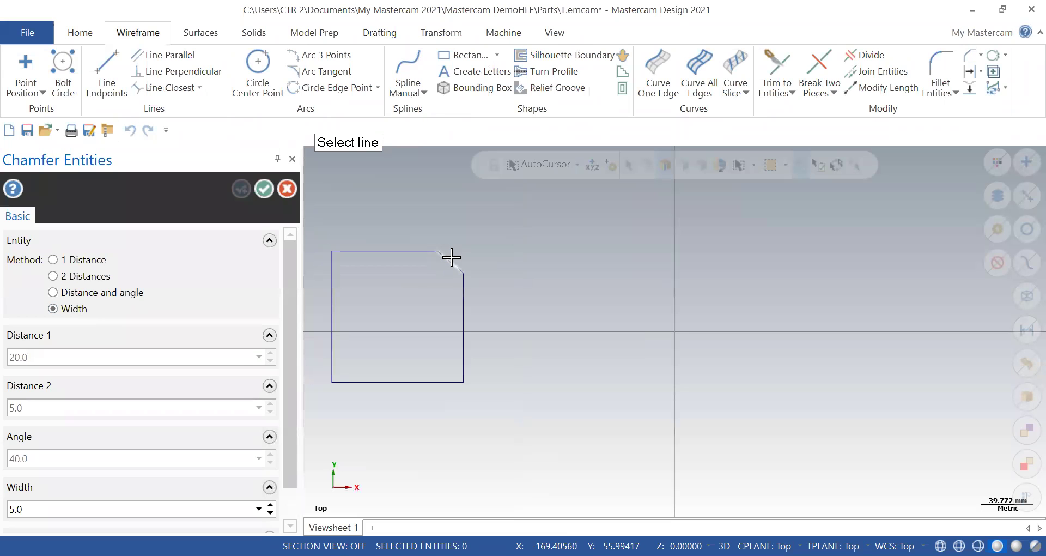
{"action": "left_click", "coordinate": [356, 251]}
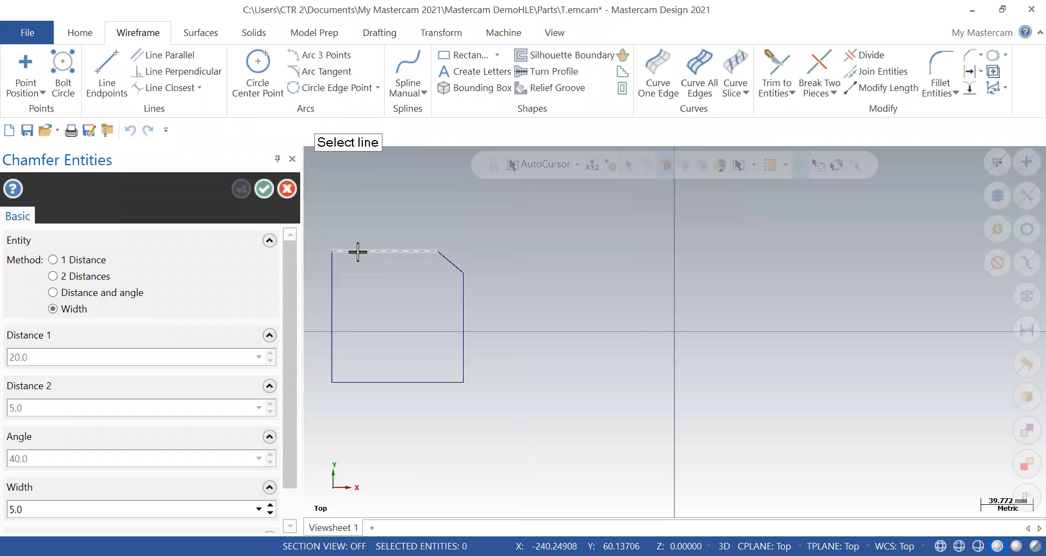
{"action": "left_click", "coordinate": [337, 252]}
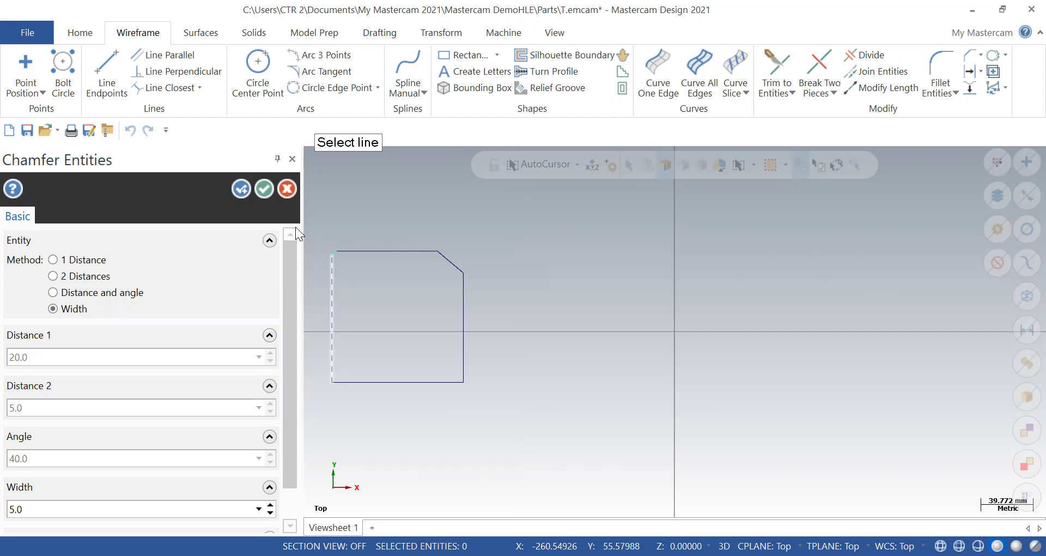
{"action": "left_click", "coordinate": [264, 188]}
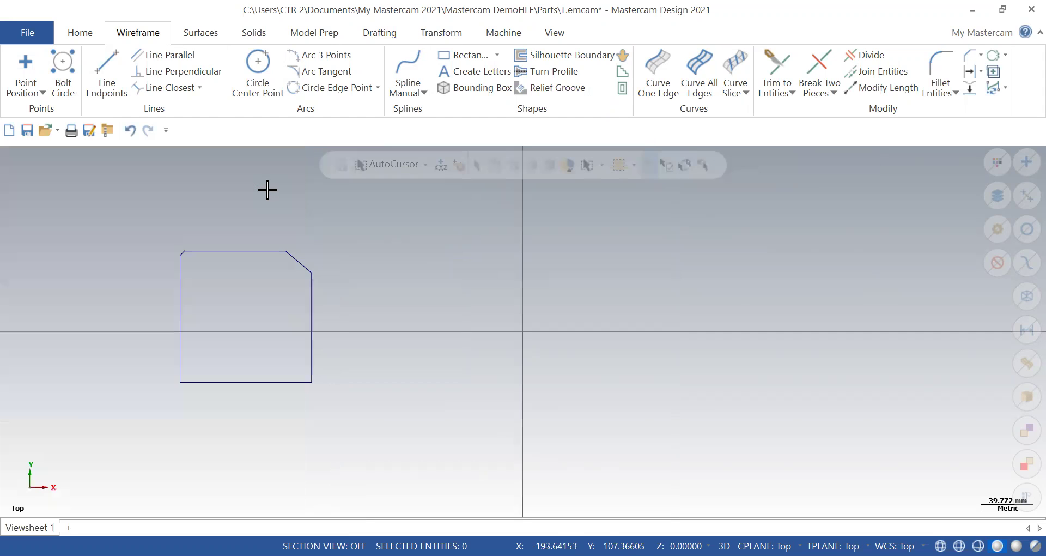
Offset a copy of the square's right edge outward to the right by 25 mm with Offset Entity.
{"action": "left_click", "coordinate": [969, 71]}
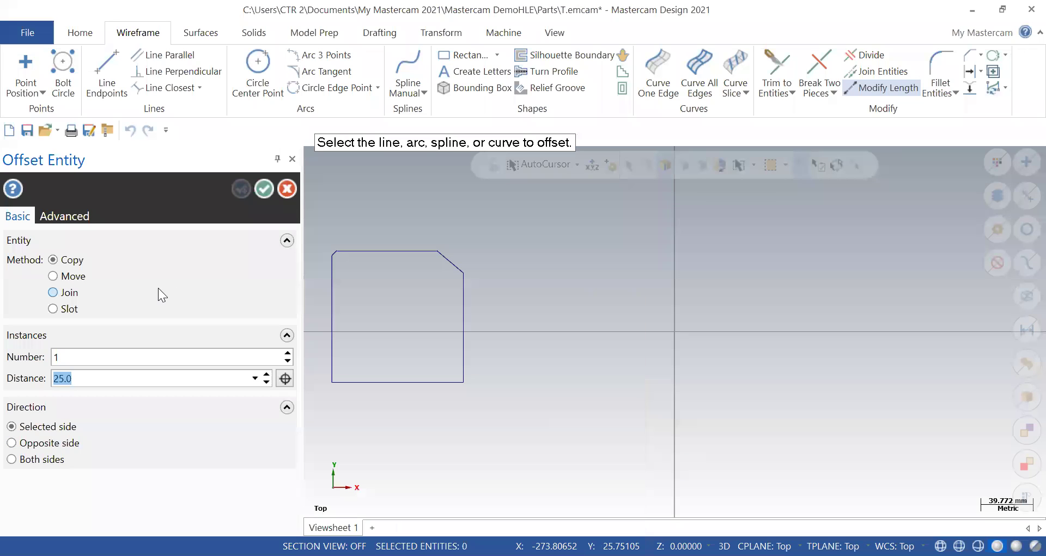
{"action": "left_click", "coordinate": [461, 308]}
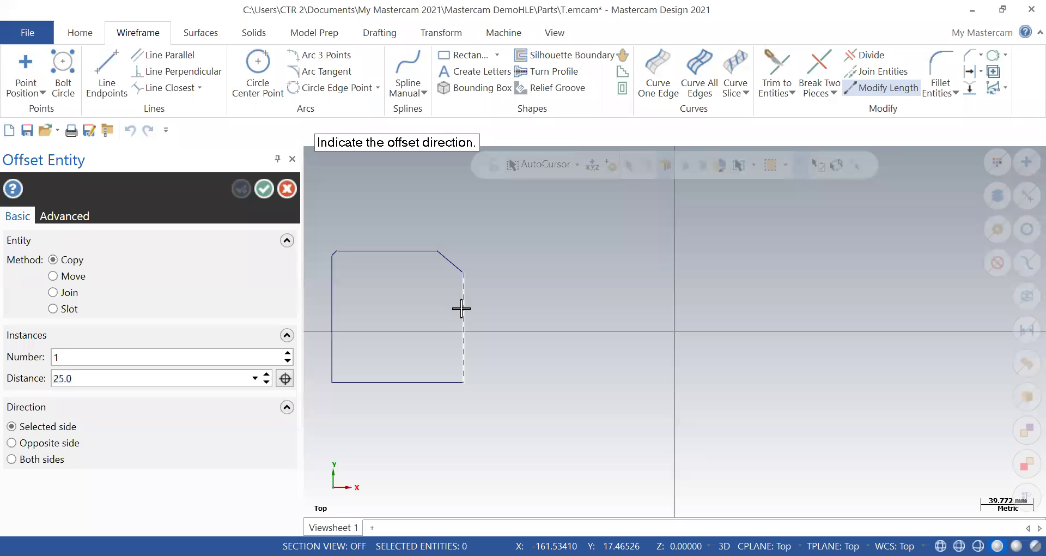
{"action": "left_click", "coordinate": [551, 318]}
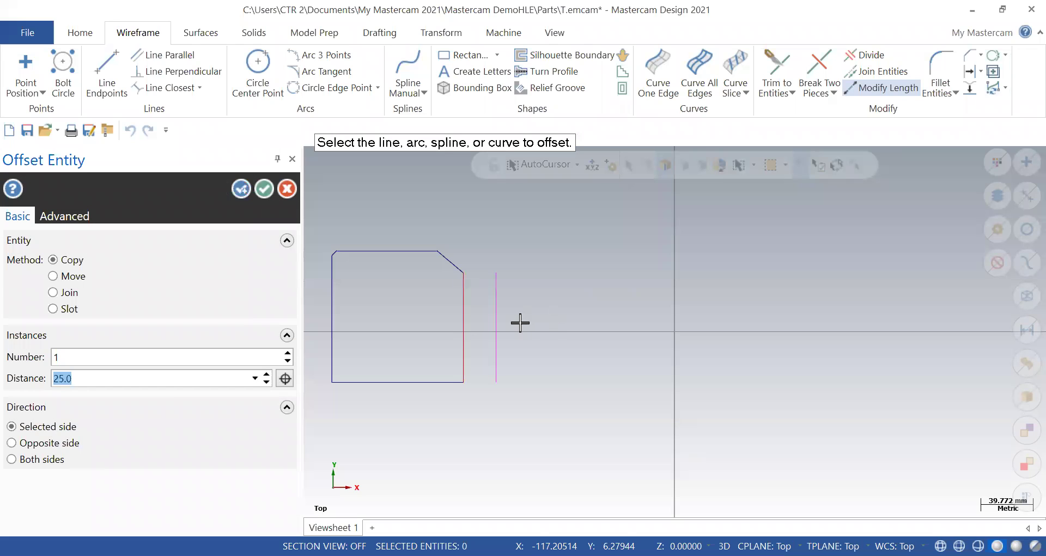
Try the edge offset on the opposite side and on both sides, using the Move, Join and Slot methods.
{"action": "left_click", "coordinate": [22, 445]}
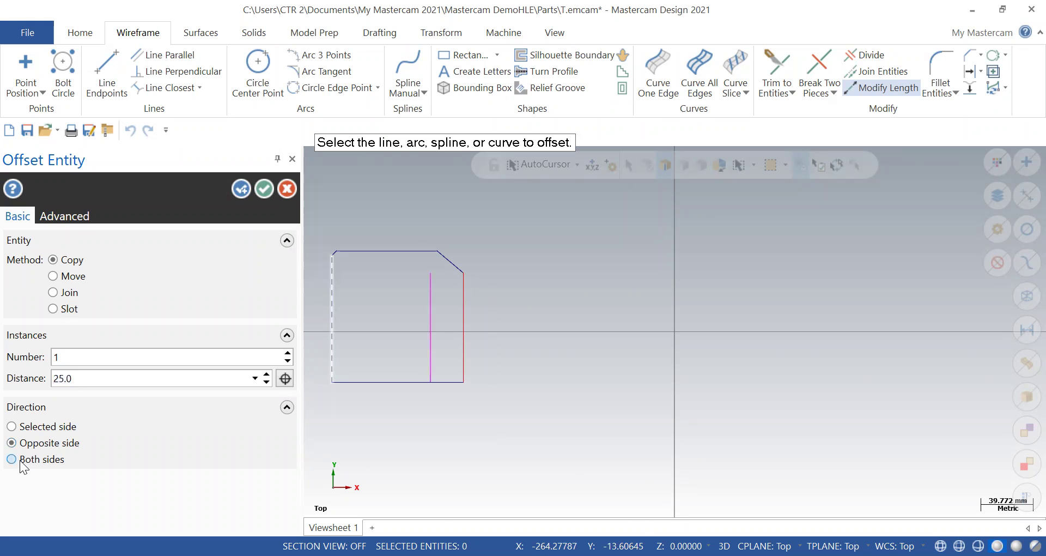
{"action": "left_click", "coordinate": [20, 460]}
{"action": "left_click", "coordinate": [57, 280]}
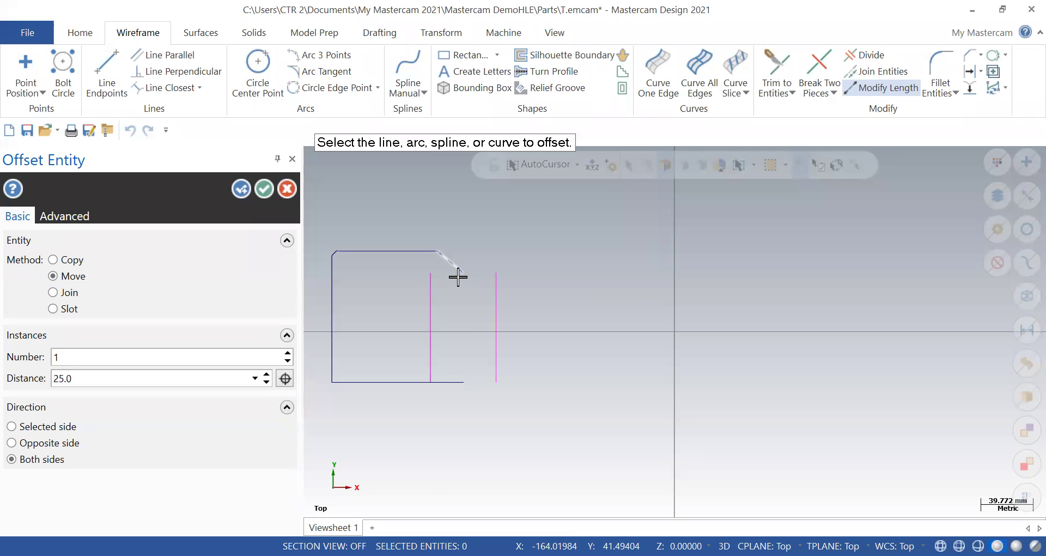
{"action": "left_click", "coordinate": [68, 295]}
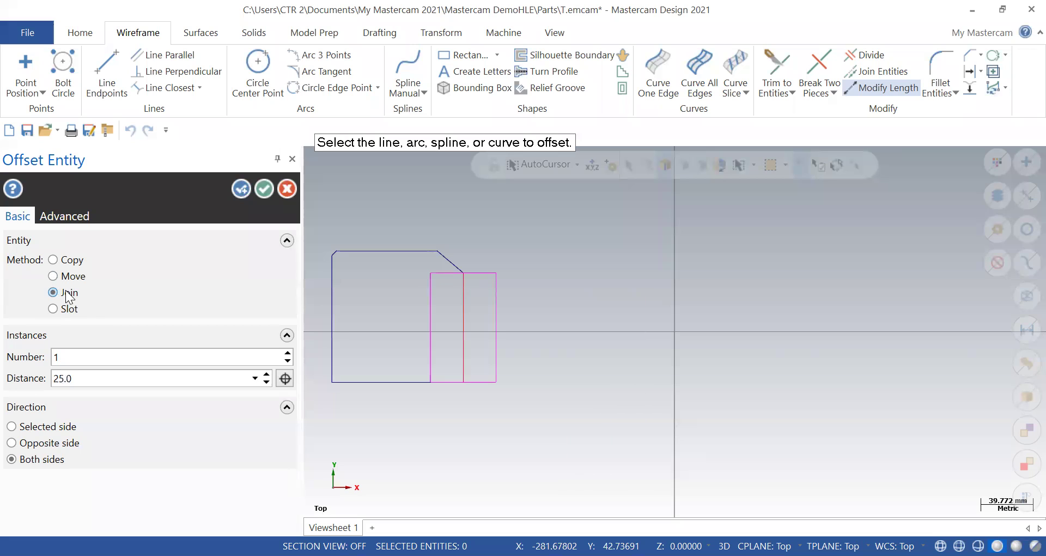
{"action": "left_click", "coordinate": [59, 309]}
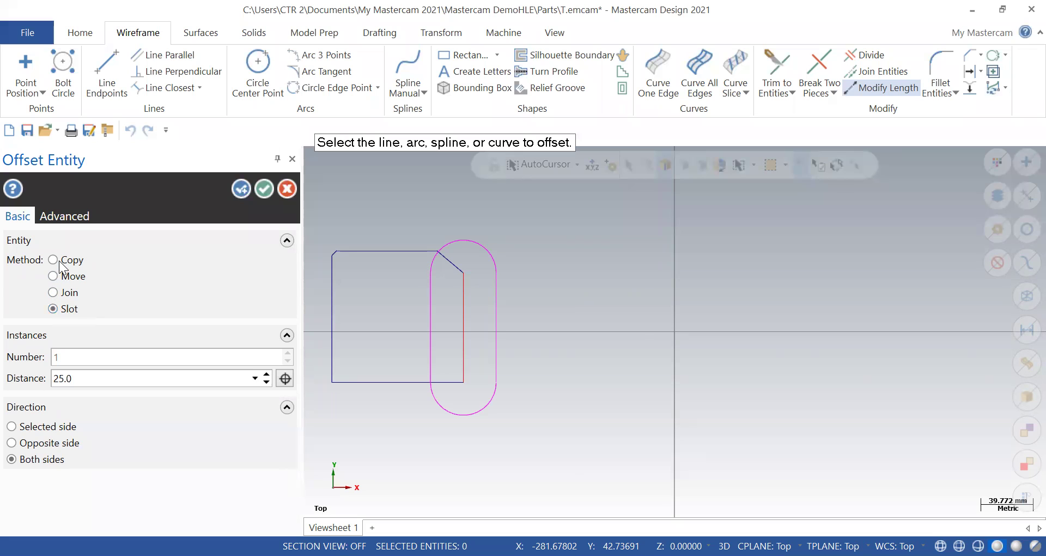
Set the offset back to the Copy method on the selected side and create it.
{"action": "left_click", "coordinate": [59, 260]}
{"action": "left_click", "coordinate": [15, 429]}
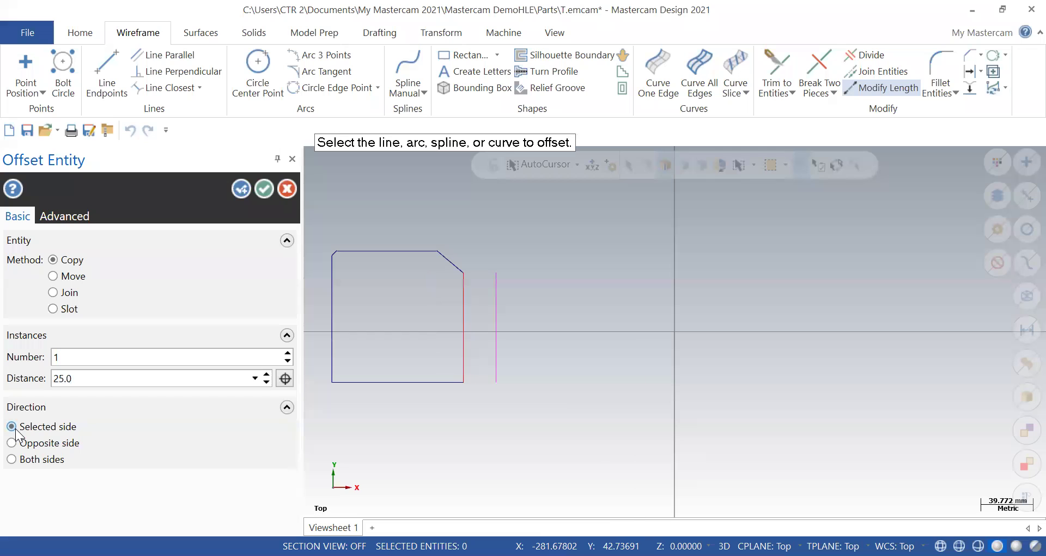
{"action": "left_click", "coordinate": [264, 188]}
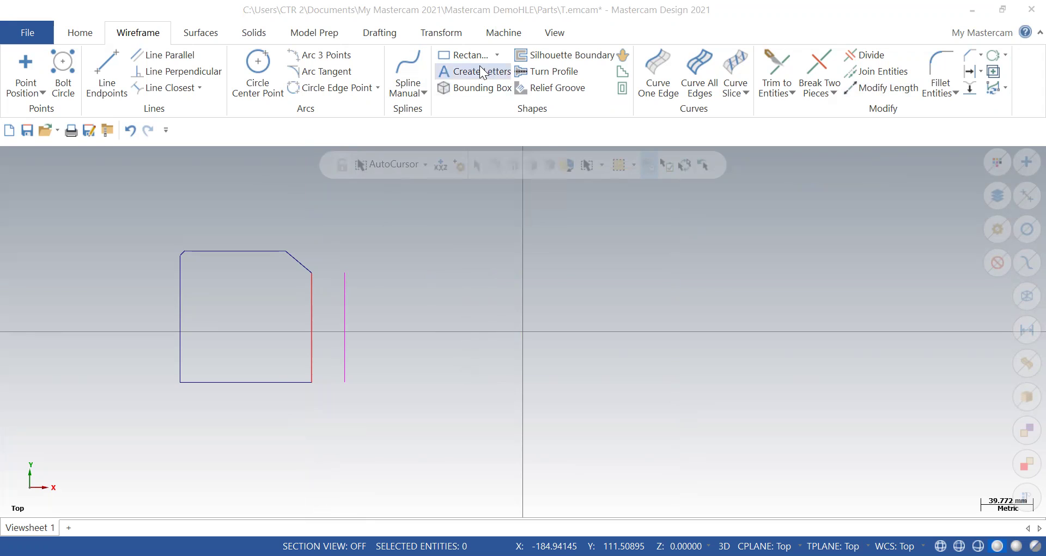
Start a drafting note positioned by point with the text "YDYRDYYYUFF".
{"action": "left_click", "coordinate": [394, 31]}
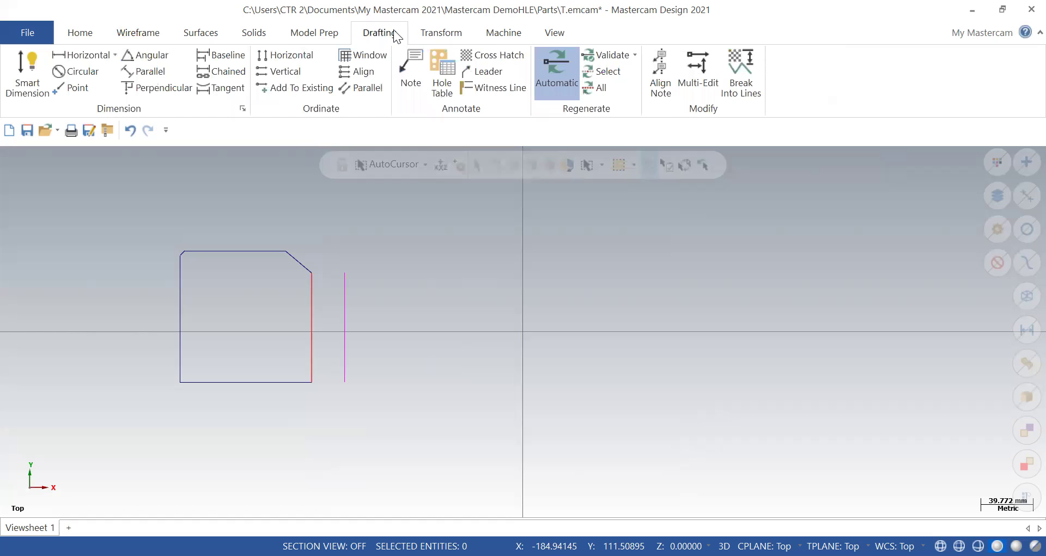
{"action": "left_click", "coordinate": [409, 66]}
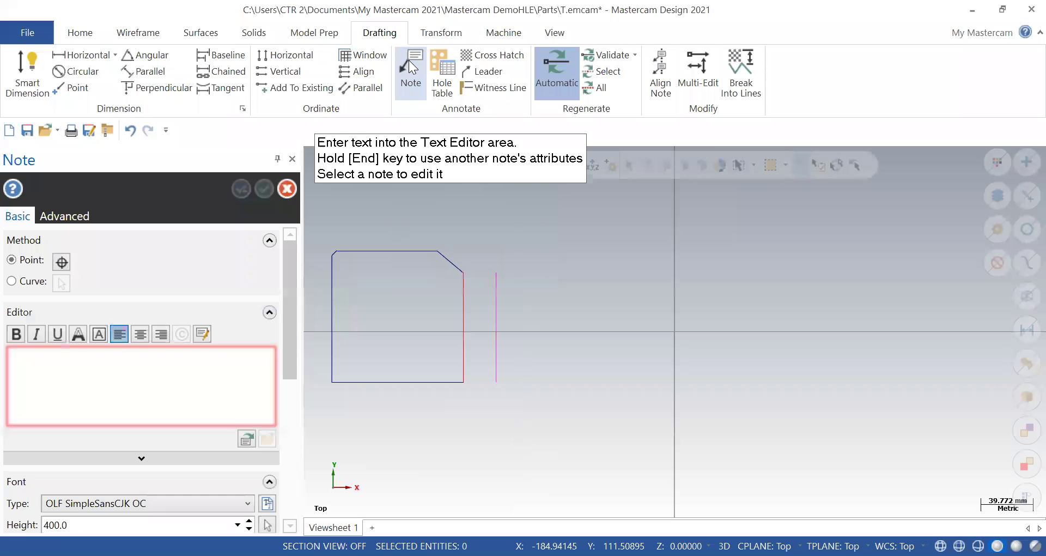
{"action": "type", "text": "Y"}
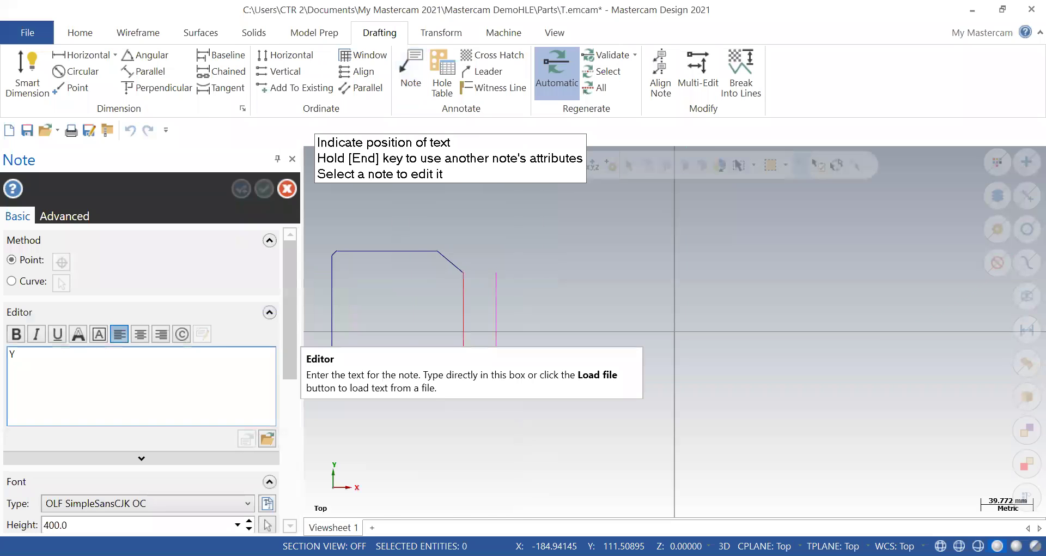
{"action": "type", "text": "DYRDYYYUFF"}
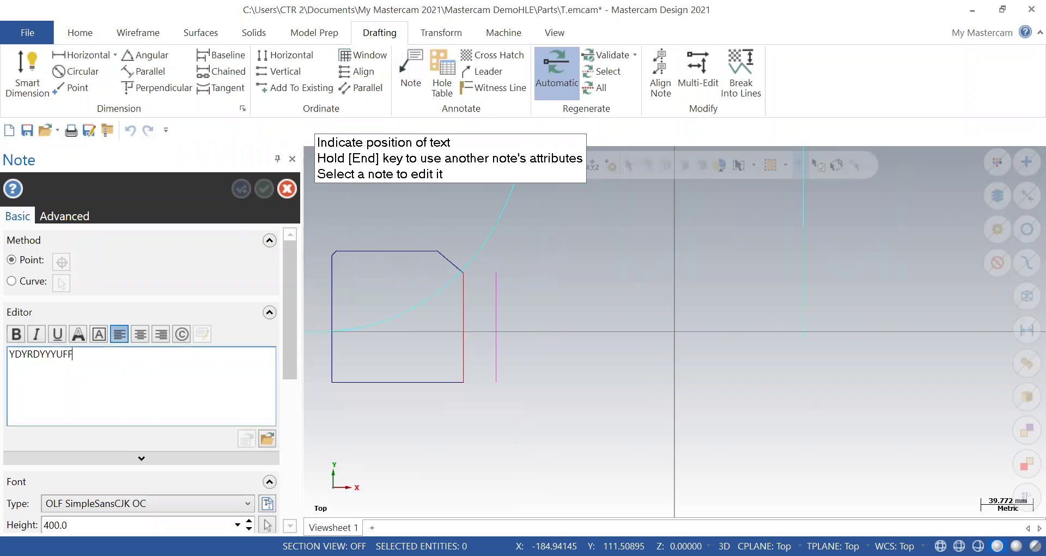
Set the note's font height to 20 mm.
{"action": "left_click", "coordinate": [291, 443]}
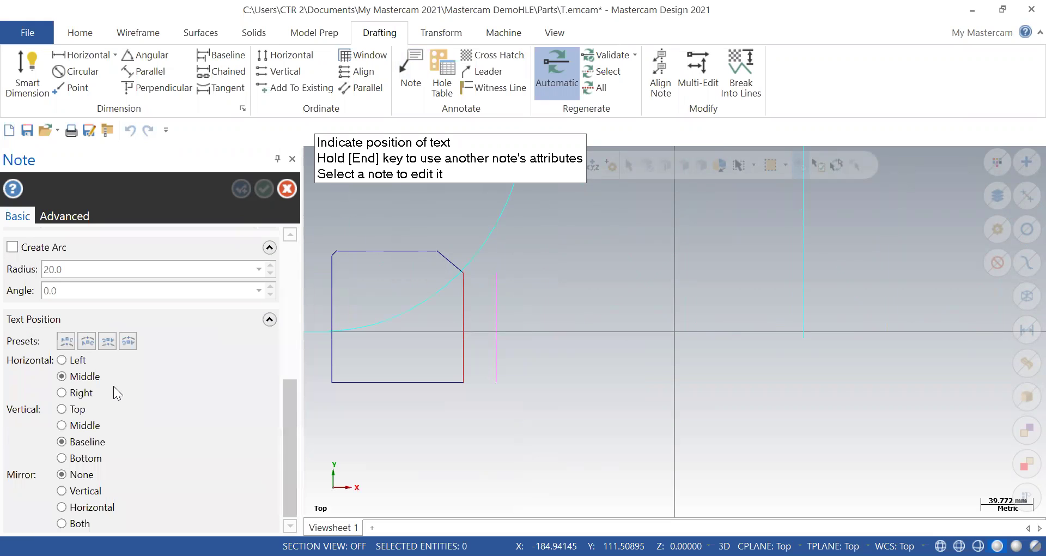
{"action": "left_click_drag", "start_coordinate": [282, 394], "coordinate": [293, 349]}
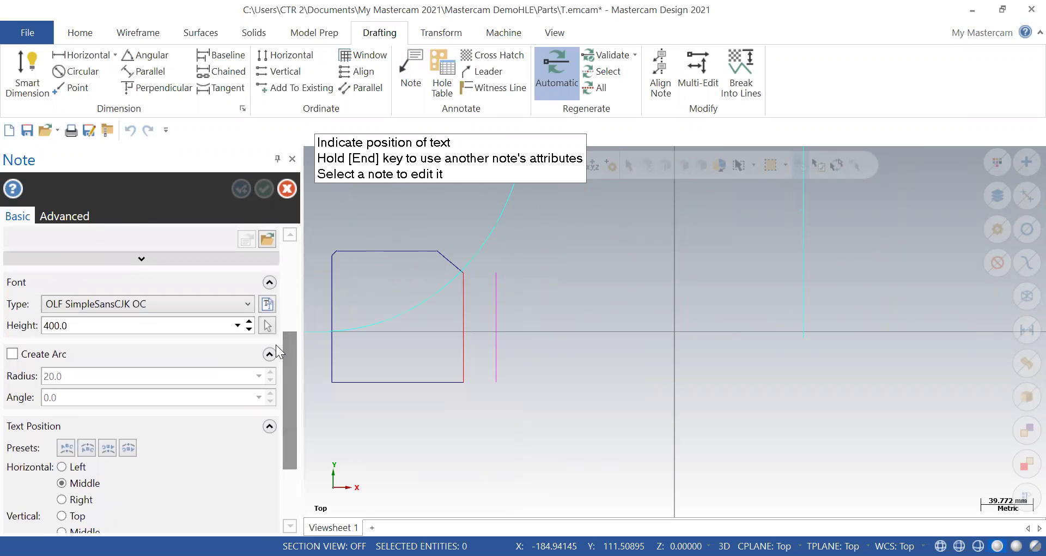
{"action": "double_click", "coordinate": [43, 326]}
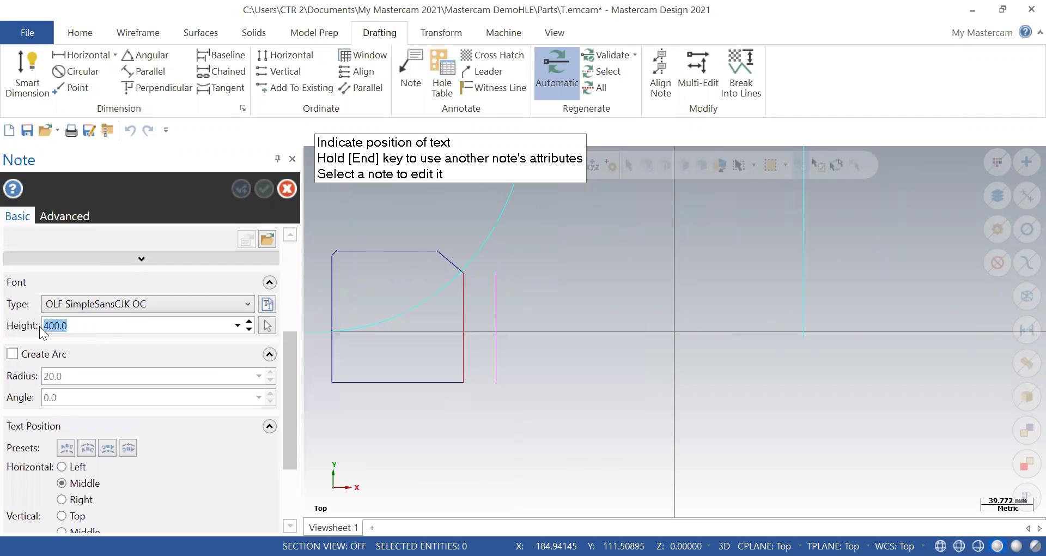
{"action": "type", "text": "20"}
{"action": "key", "text": "Return"}
Format the note text as italic, switching bold on and back off.
{"action": "left_click_drag", "start_coordinate": [287, 377], "coordinate": [280, 293]}
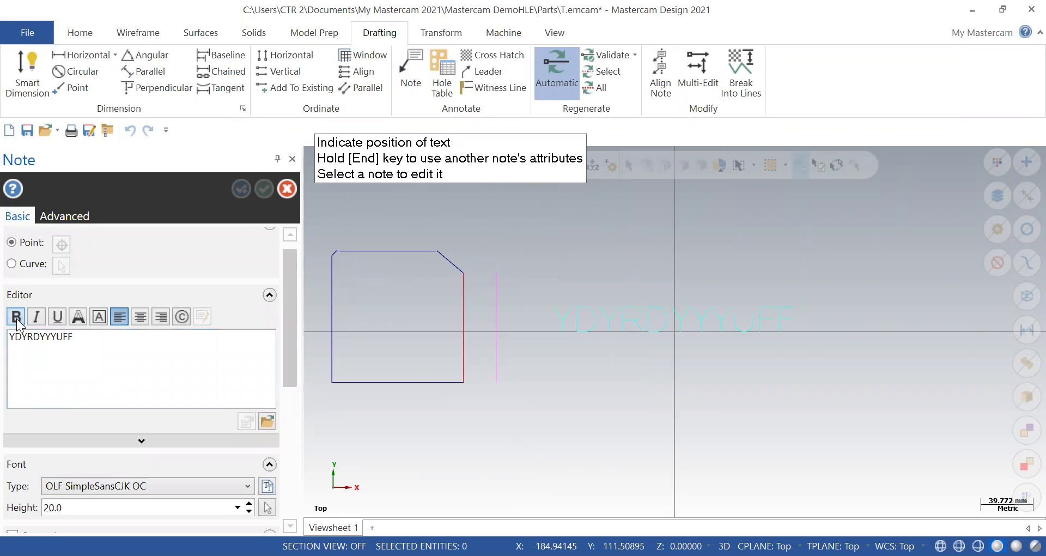
{"action": "left_click_drag", "start_coordinate": [76, 336], "coordinate": [10, 338]}
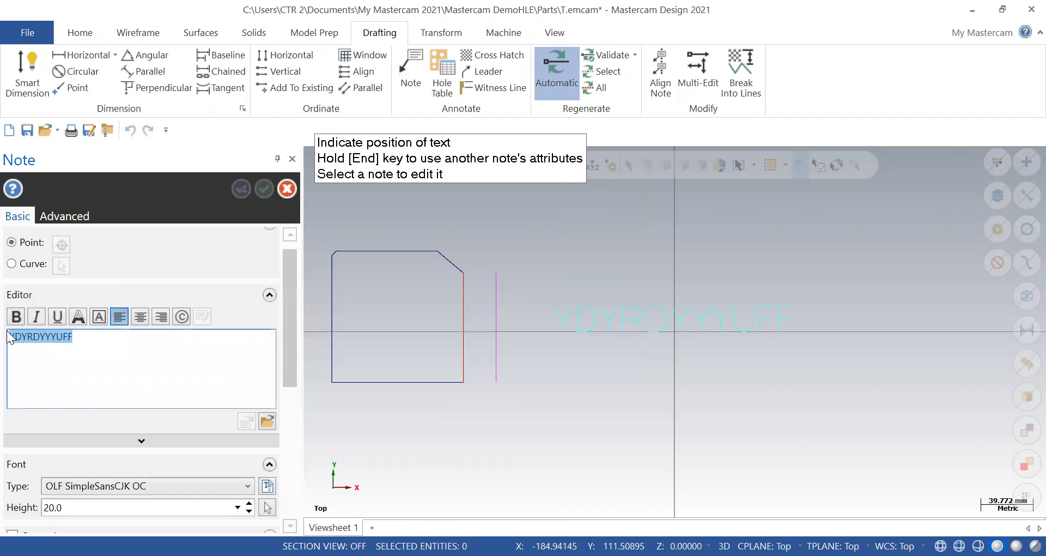
{"action": "left_click", "coordinate": [16, 316]}
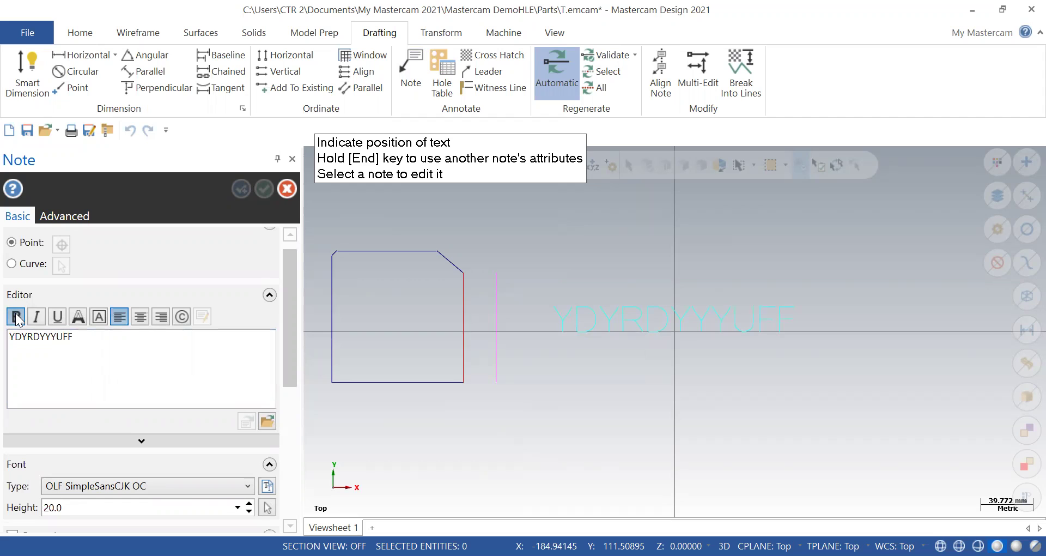
{"action": "left_click", "coordinate": [36, 316]}
{"action": "left_click_drag", "start_coordinate": [75, 337], "coordinate": [10, 336]}
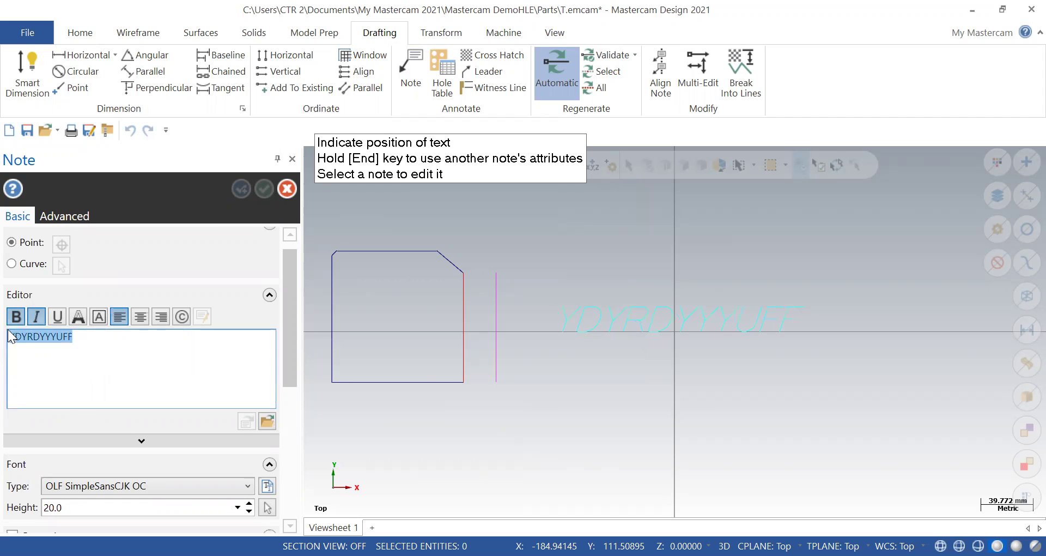
{"action": "left_click", "coordinate": [16, 317]}
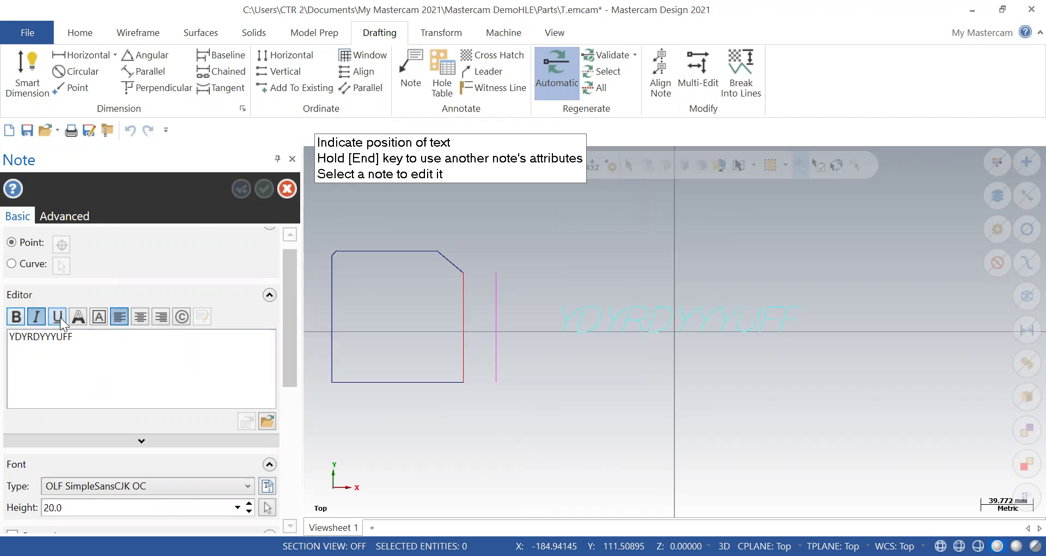
Append "TYDJYTD" to the note text and place the note between the offset line and the vertical axis, just above the horizontal axis.
{"action": "left_click", "coordinate": [89, 345]}
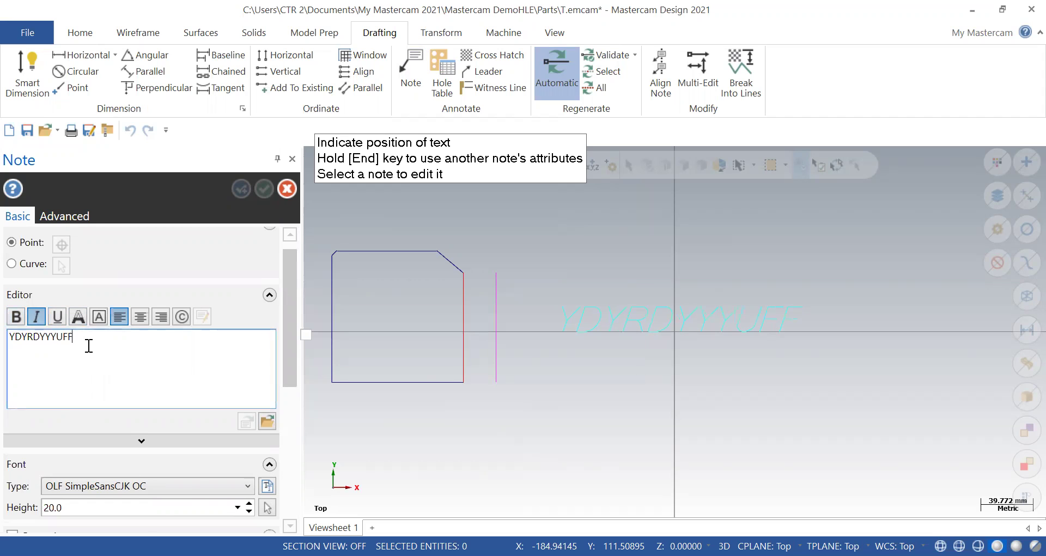
{"action": "type", "text": "TYDJYTD"}
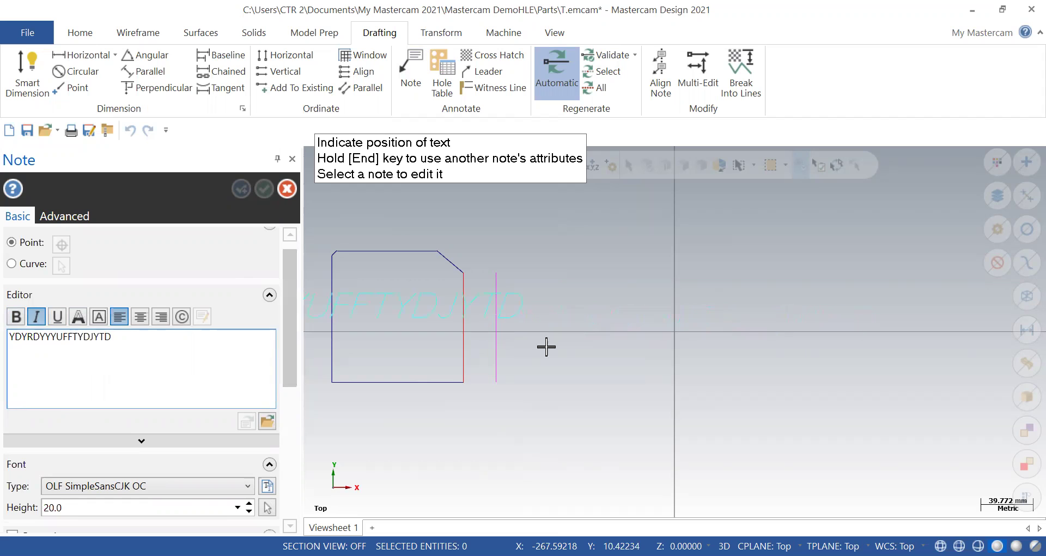
{"action": "left_click", "coordinate": [612, 322]}
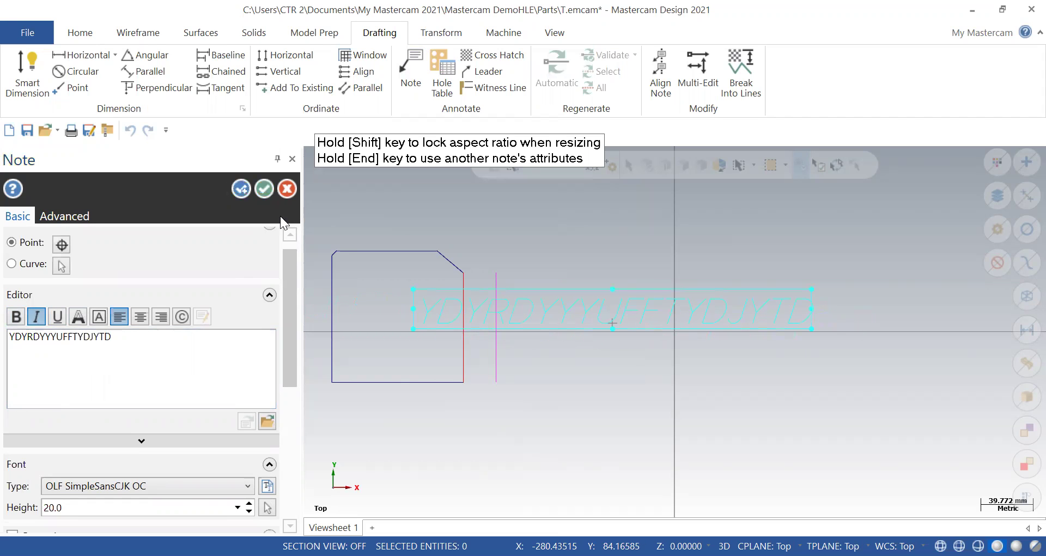
{"action": "left_click", "coordinate": [264, 189]}
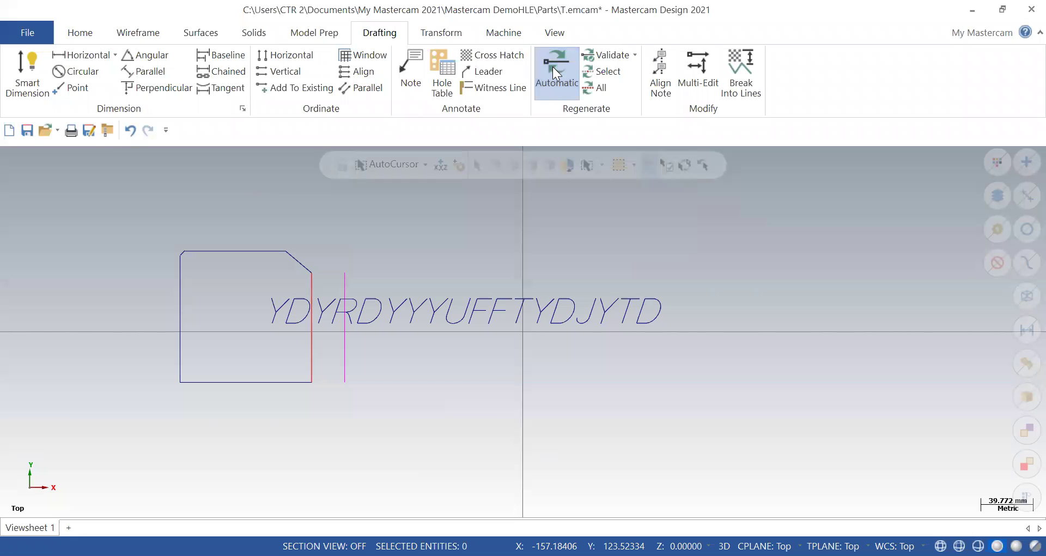
{"action": "left_click", "coordinate": [201, 34]}
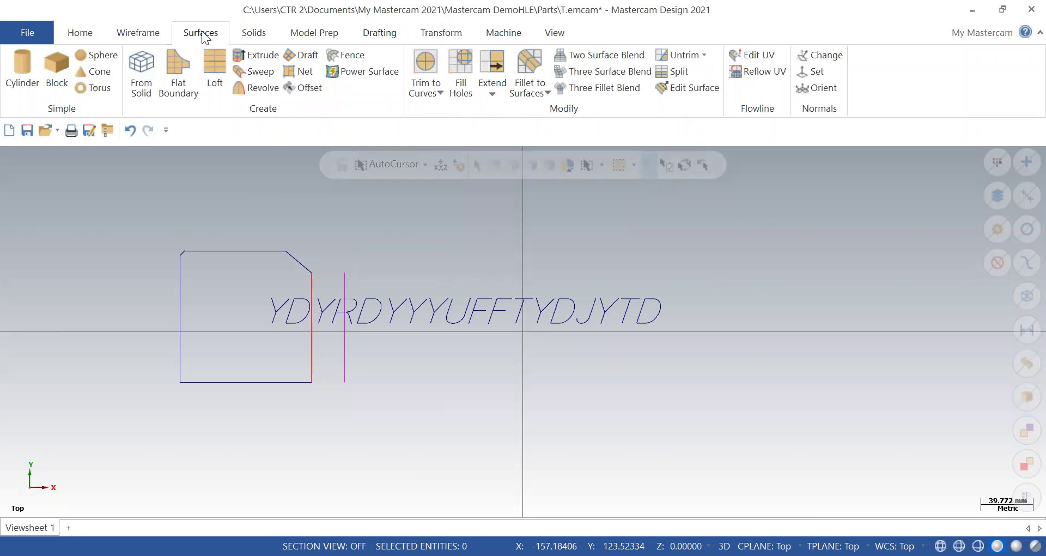
{"action": "left_click", "coordinate": [158, 32]}
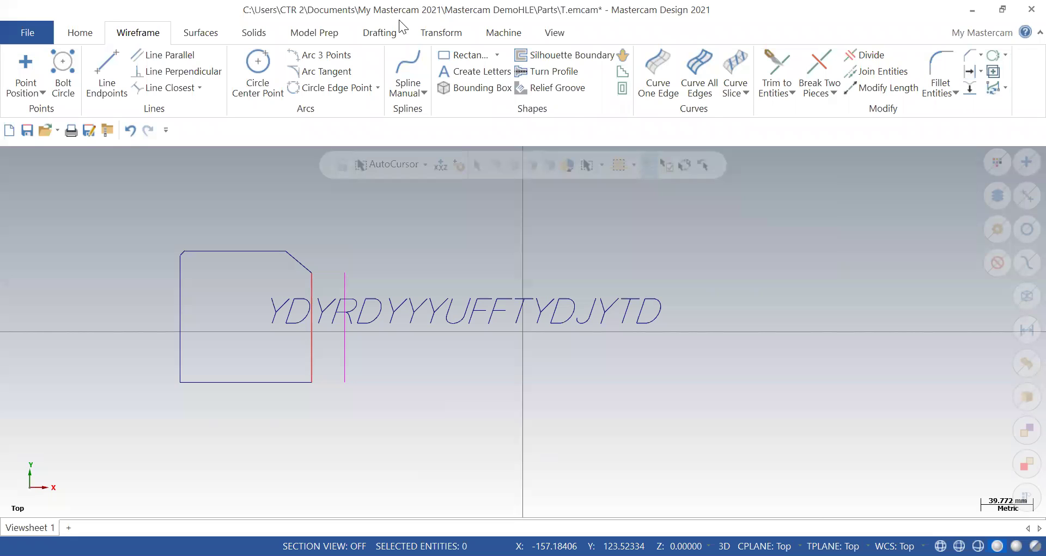
{"action": "left_click", "coordinate": [380, 32]}
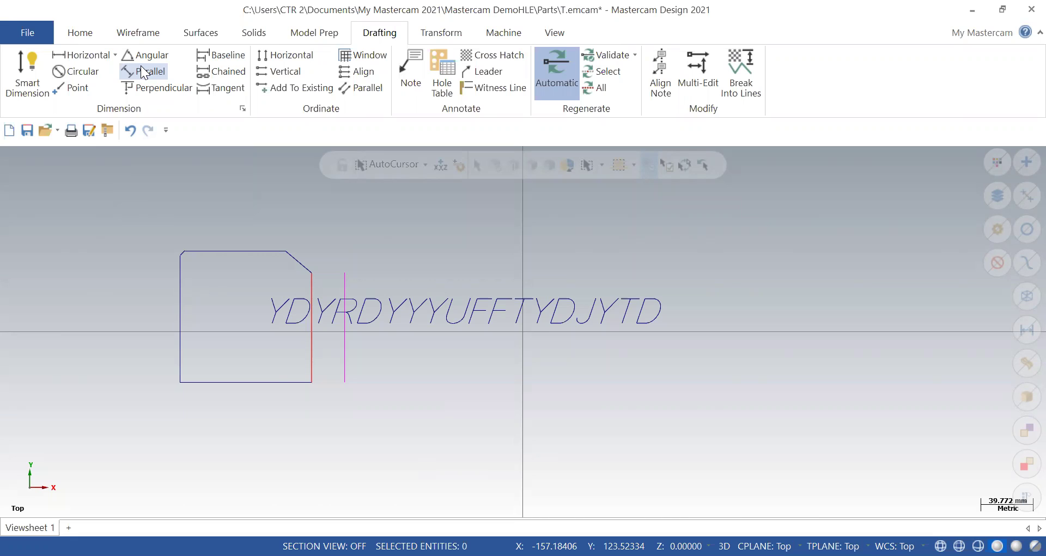
{"action": "left_click", "coordinate": [439, 33]}
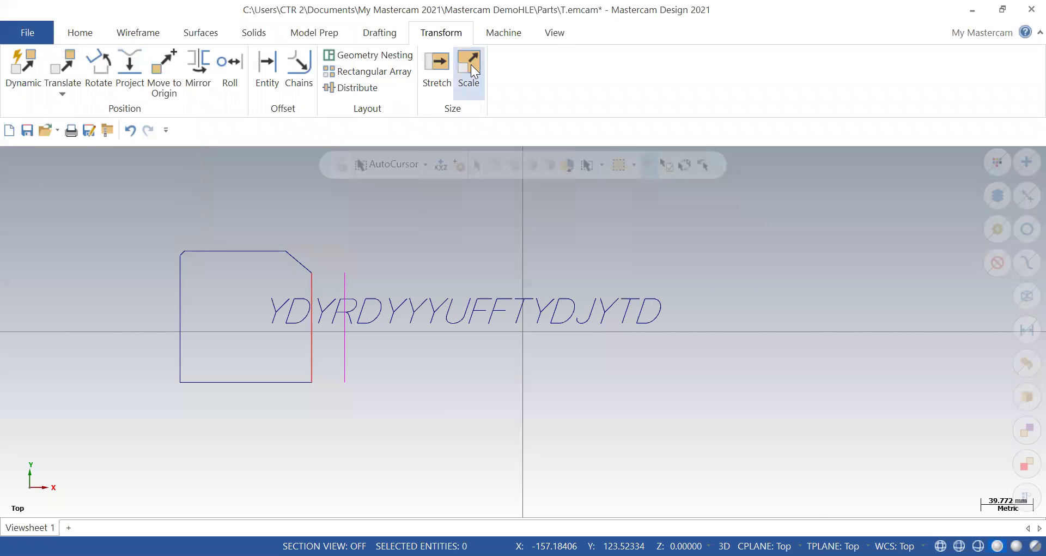
{"action": "left_click", "coordinate": [140, 35]}
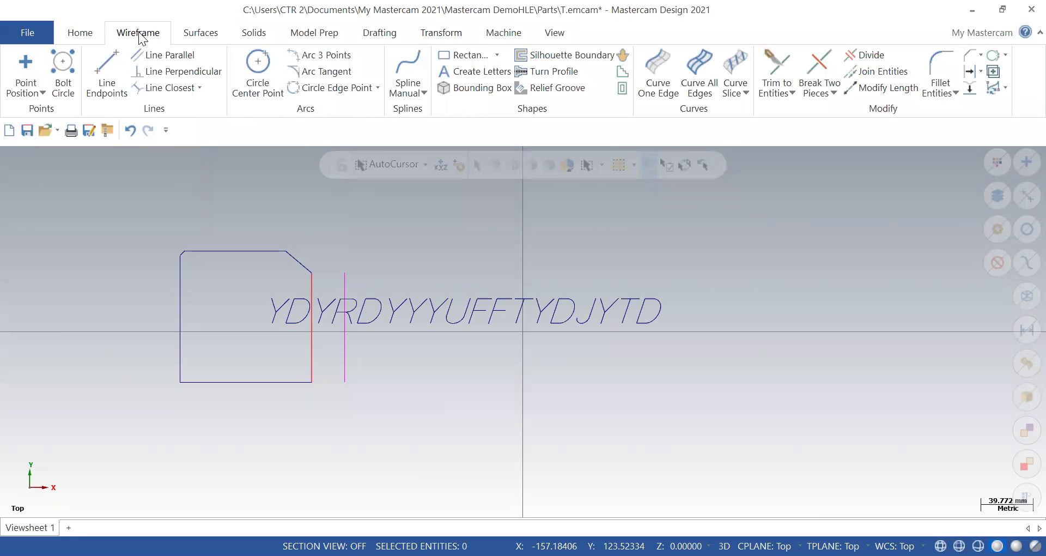